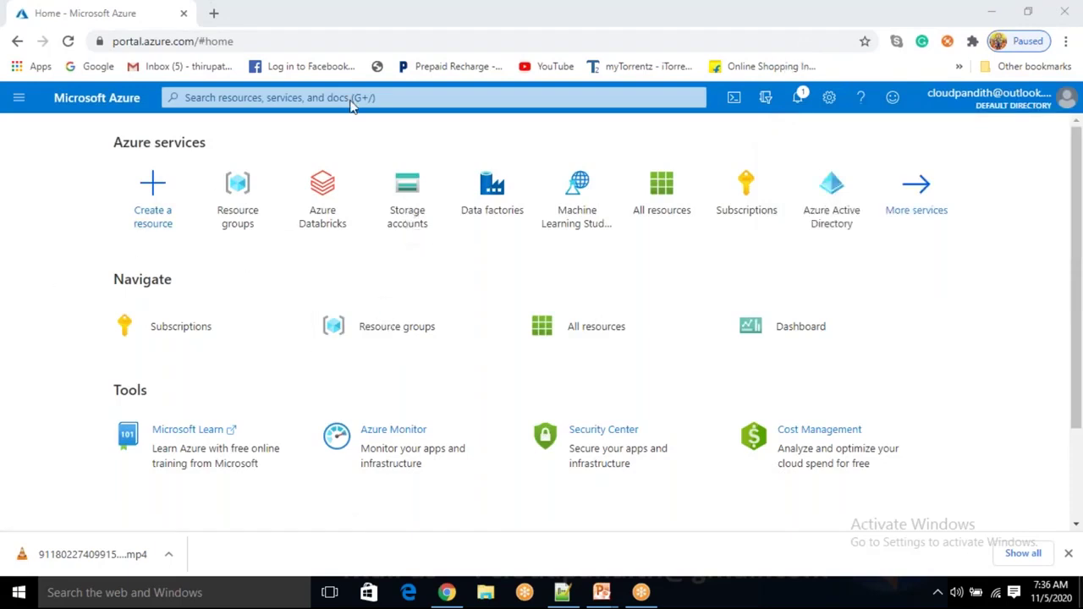
Open the Azure portal home page (portal.azure.com) in a second browser tab
click(215, 14)
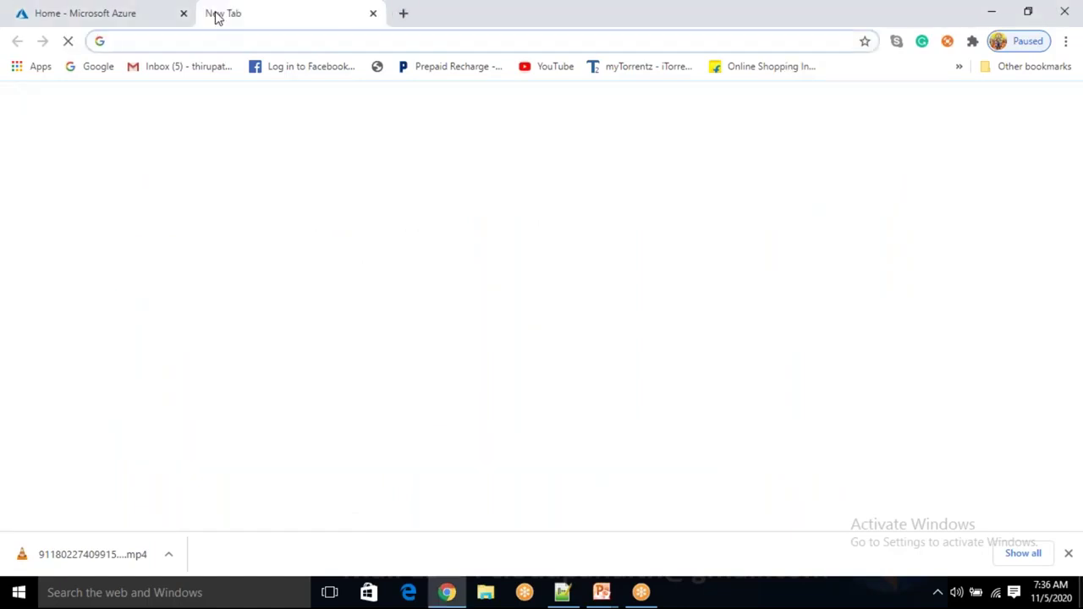
text(poir)
key(BackSpace)
key(BackSpace)
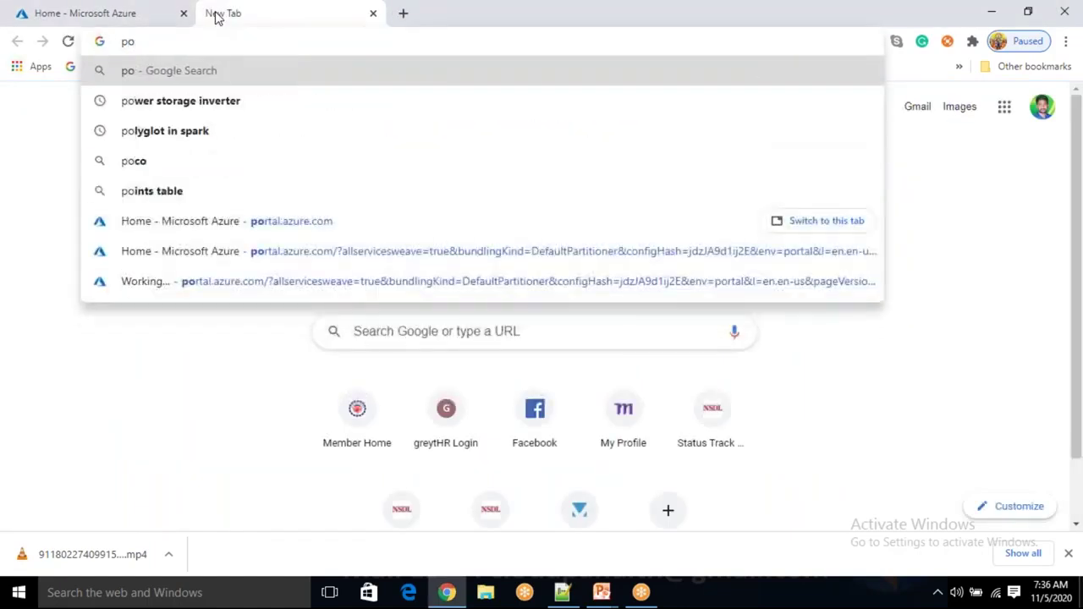
text(rt)
key(Return)
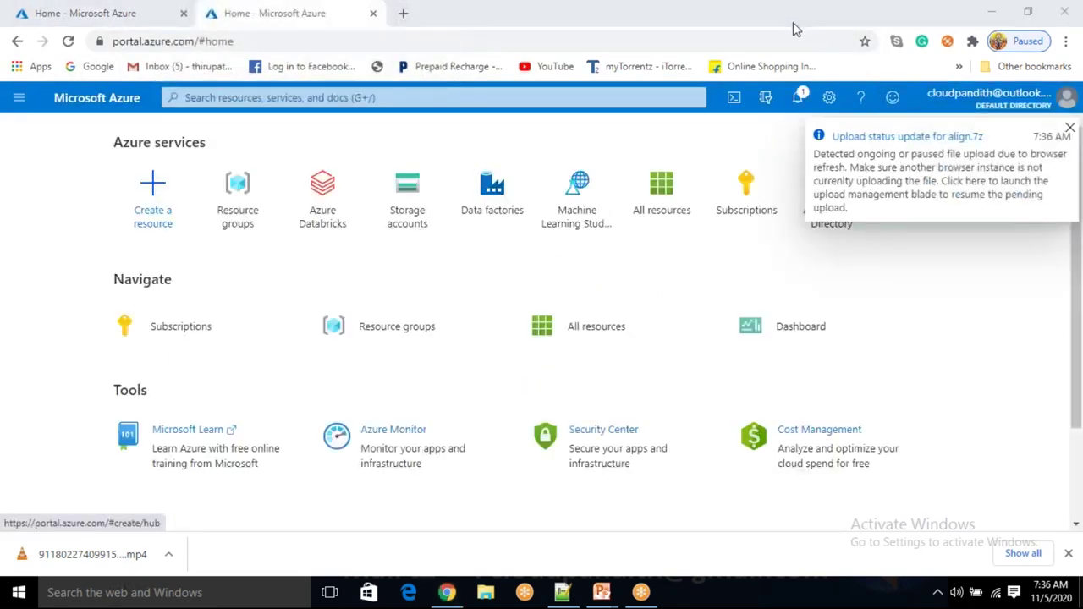
Return to the first portal page and start creating a new storage account
click(63, 15)
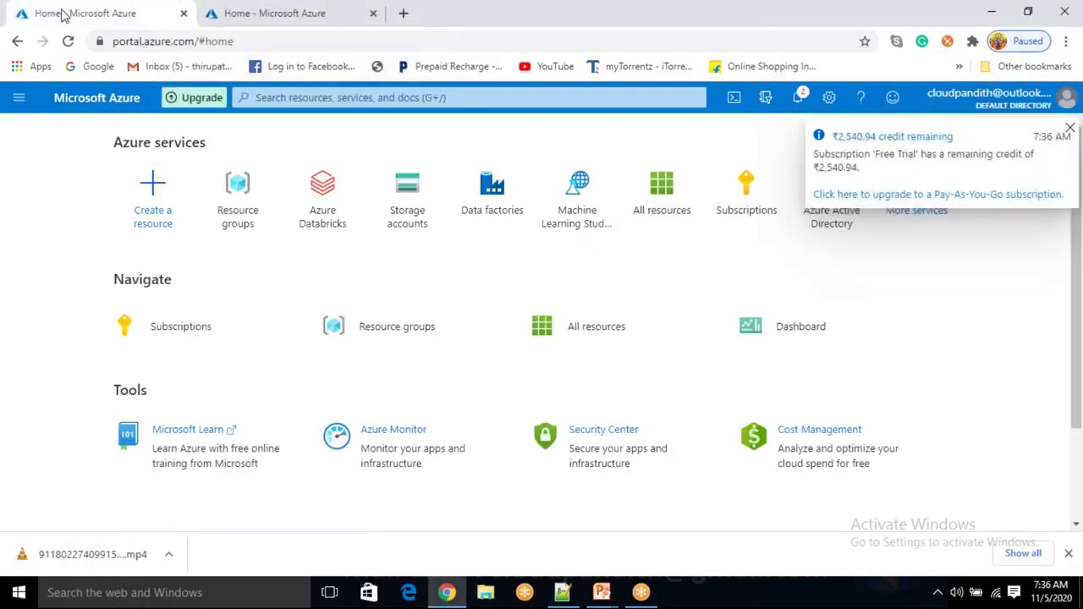
click(406, 211)
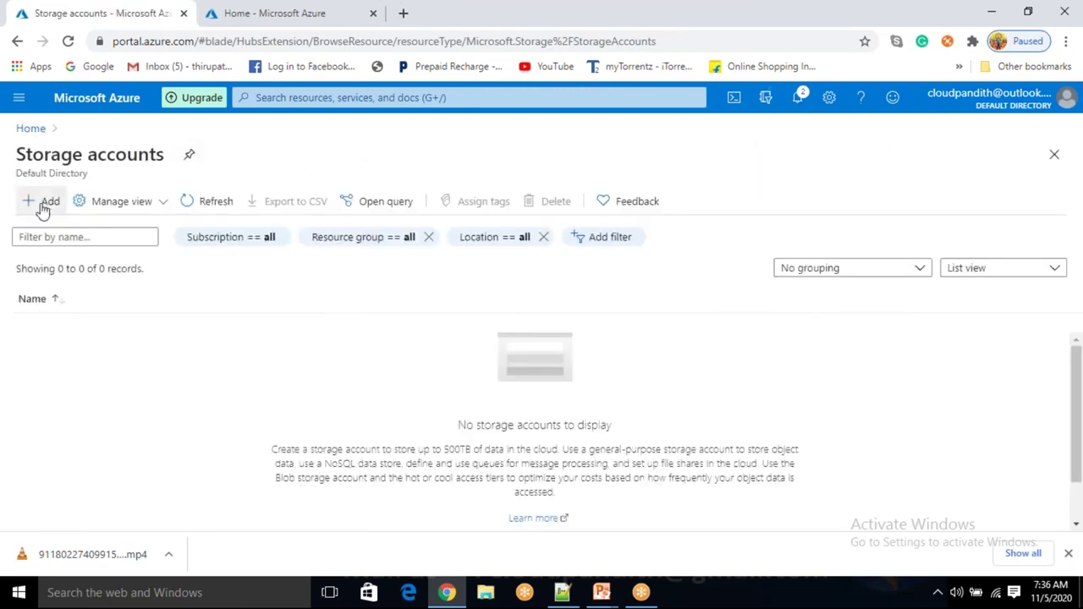
click(44, 203)
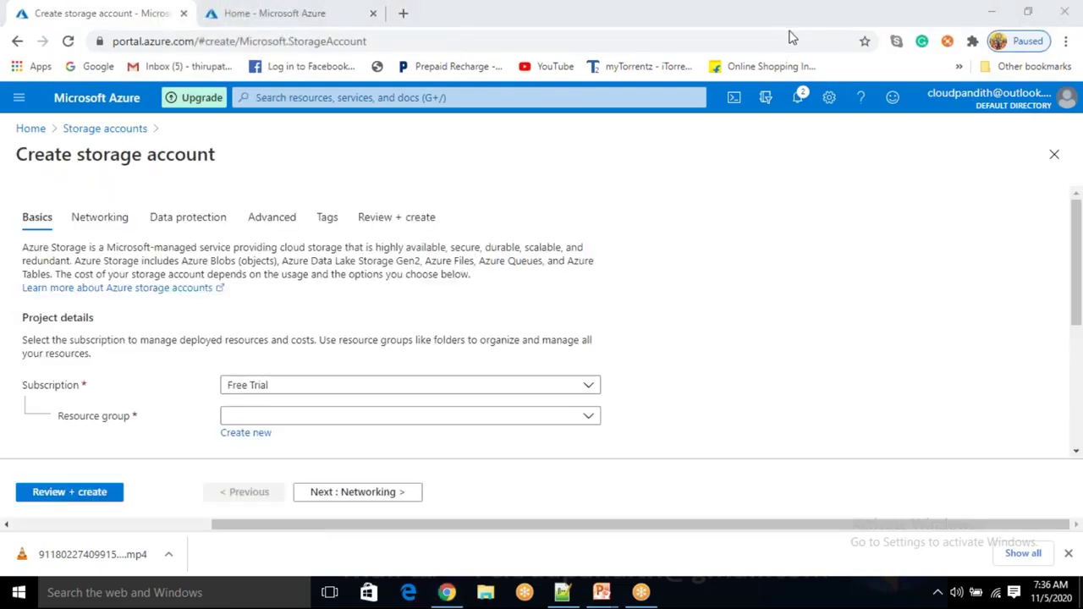
Create a new resource group named cloudpandith-BI-master-porgram for the storage account
scroll(430, 302, down, 1)
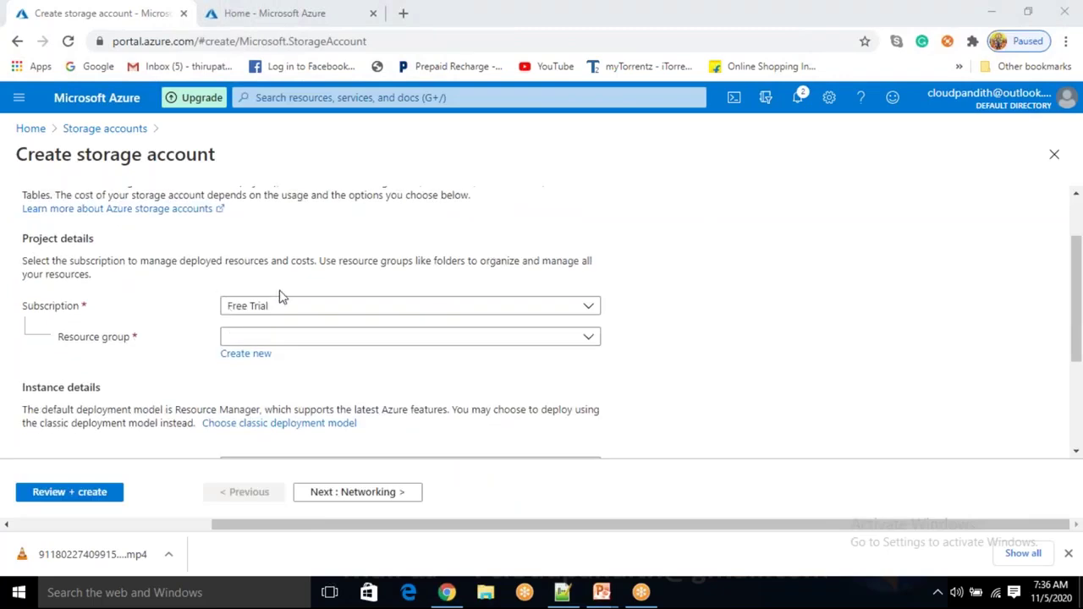
click(252, 357)
text(BI-master-porgram)
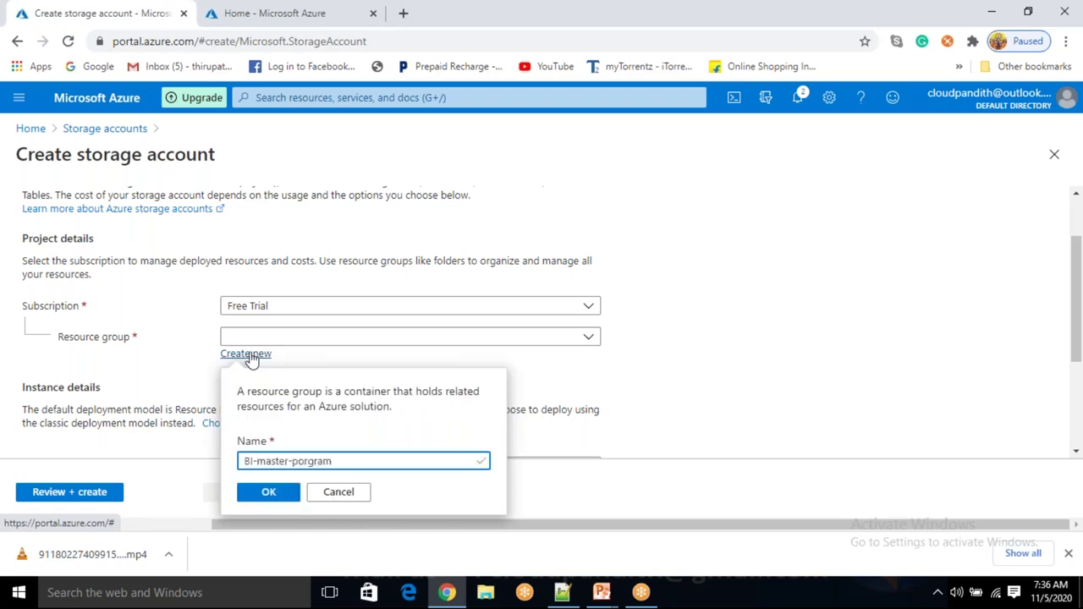
key(Home)
text(cloudpandith)
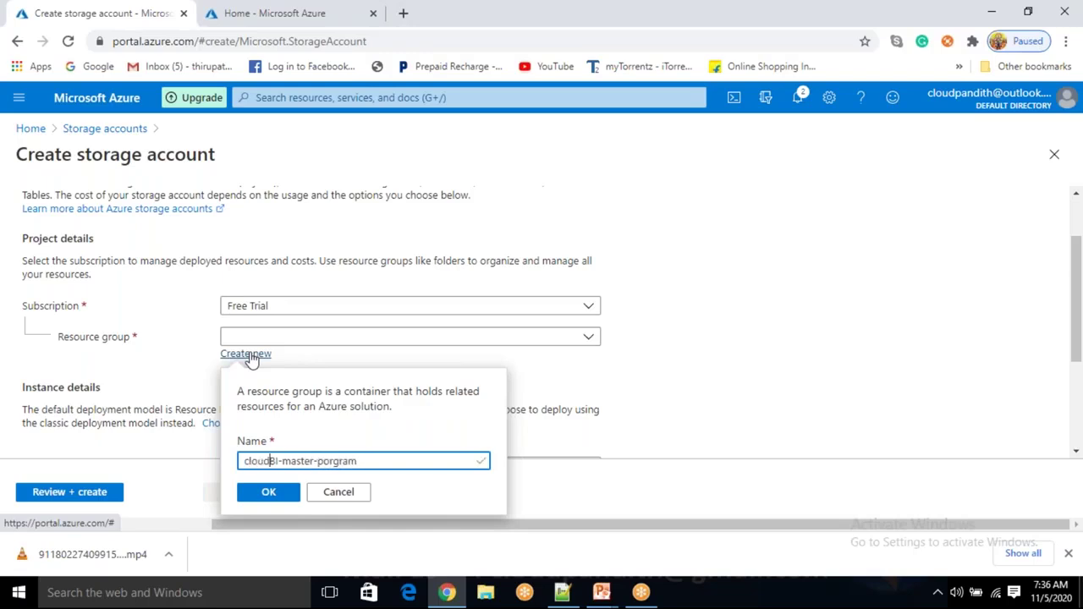
text(-)
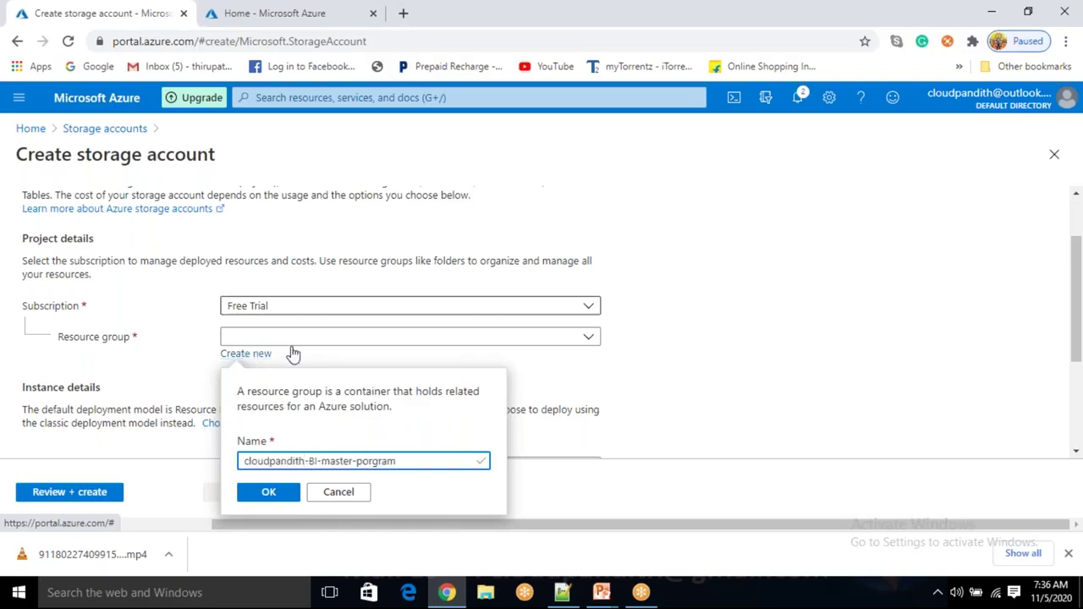
click(282, 494)
Name the storage account cloudpandithcust in the instance details
scroll(262, 404, up, 2)
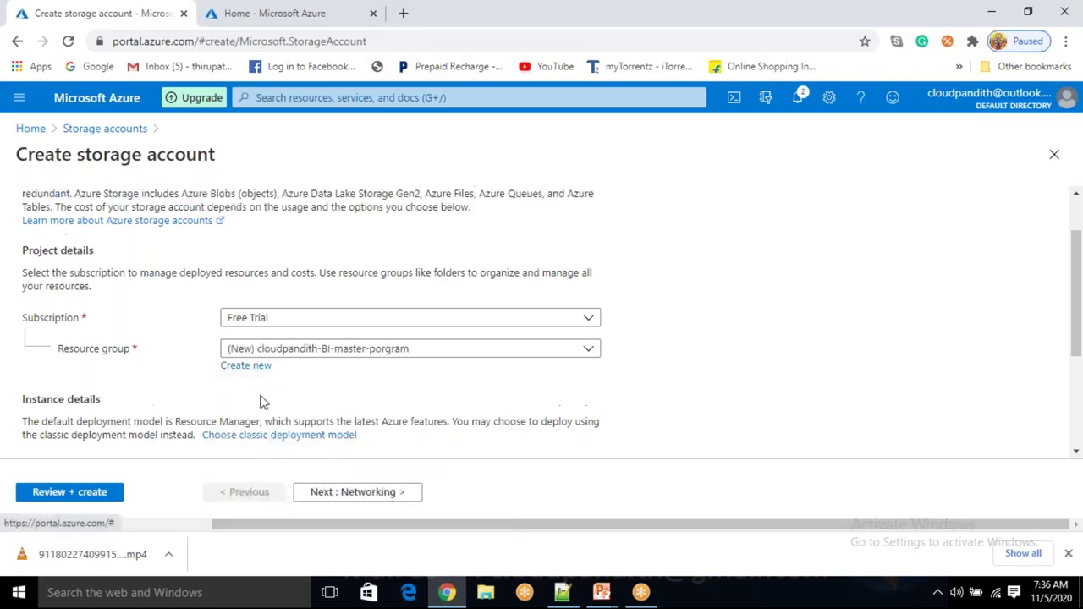
scroll(288, 398, down, 2)
scroll(288, 398, down, 3)
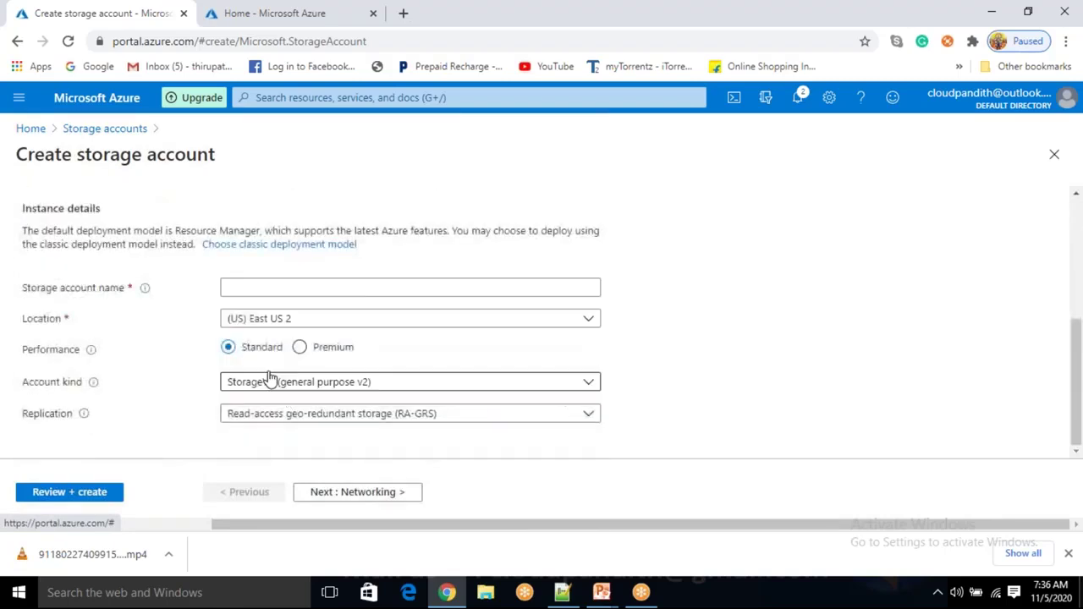
click(259, 288)
text(cloud)
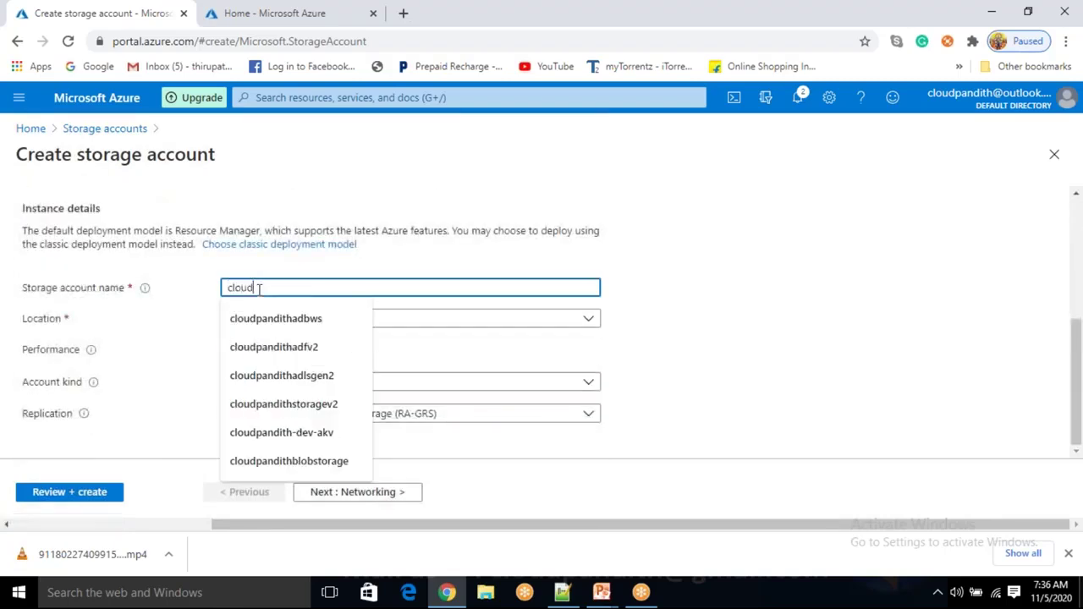
text(pandithcust)
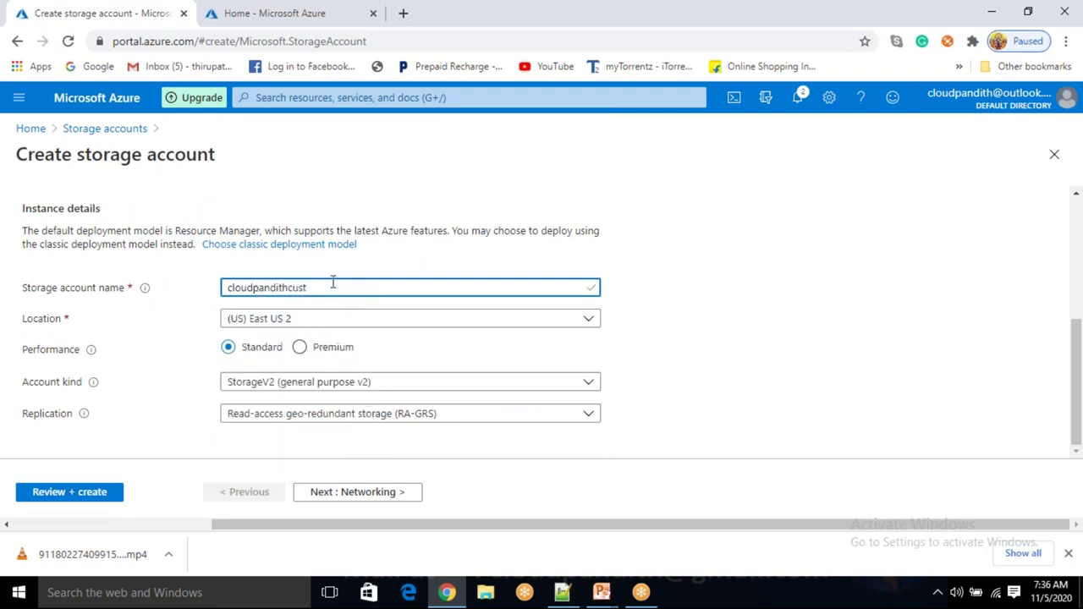
click(669, 353)
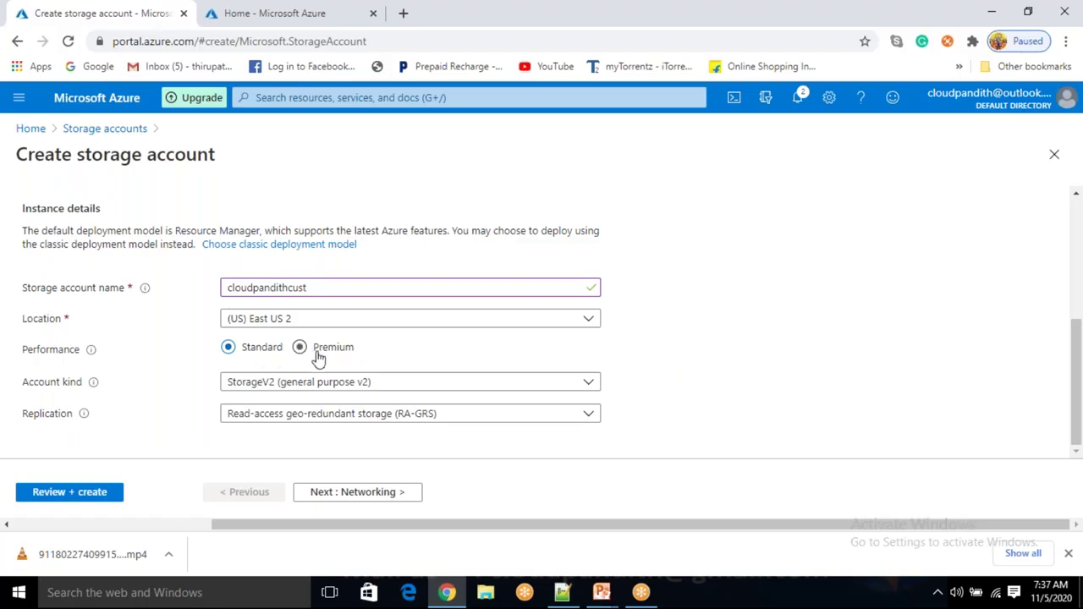
Set the account kind to Storage (general purpose v1) and keep read-access geo-redundant storage (RA-GRS) as the replication
click(265, 385)
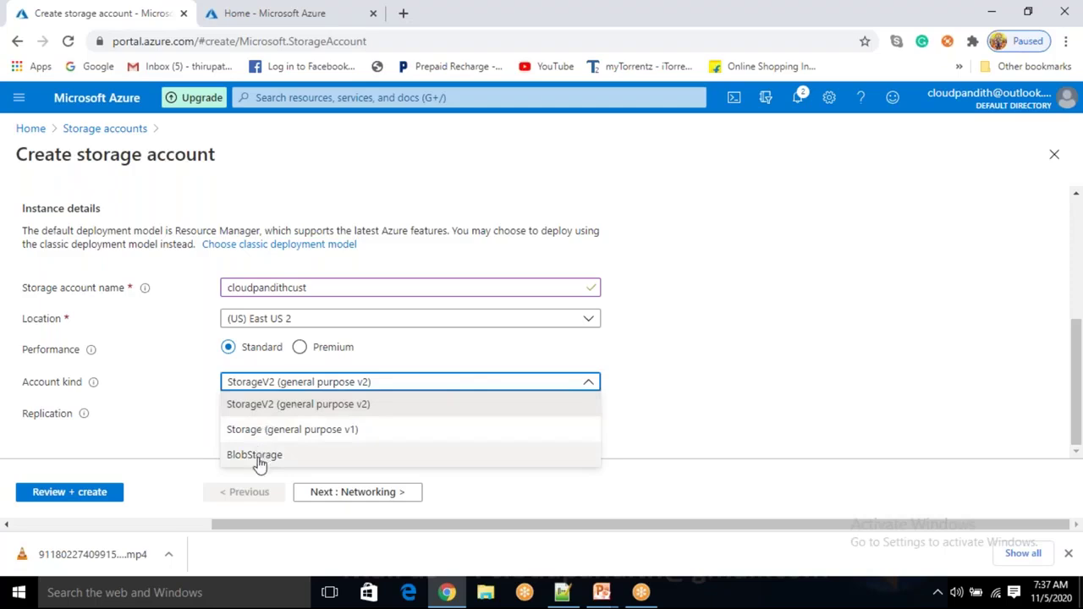
click(259, 431)
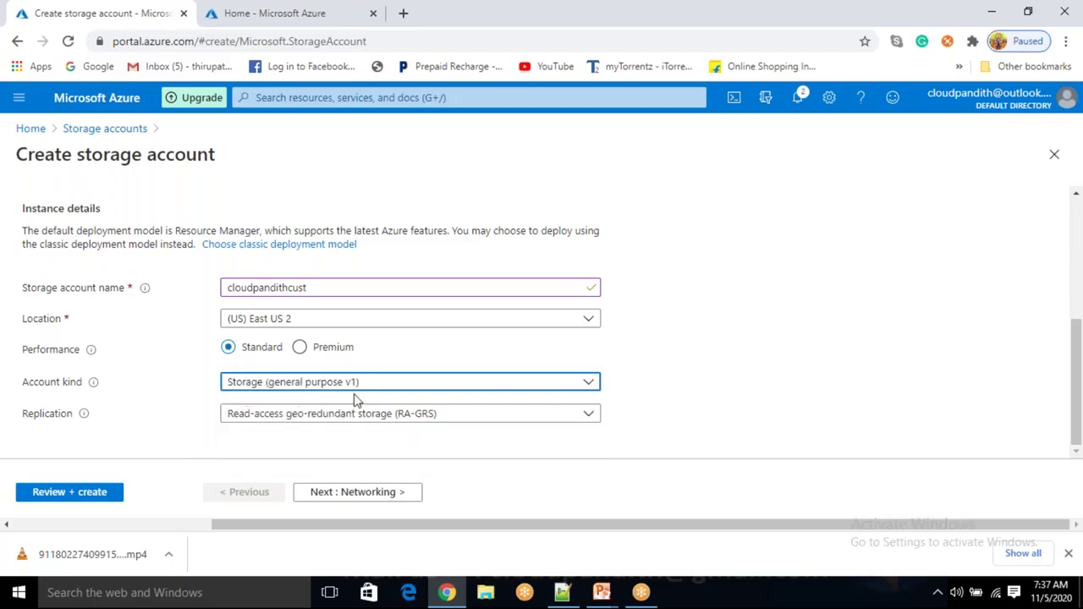
click(309, 415)
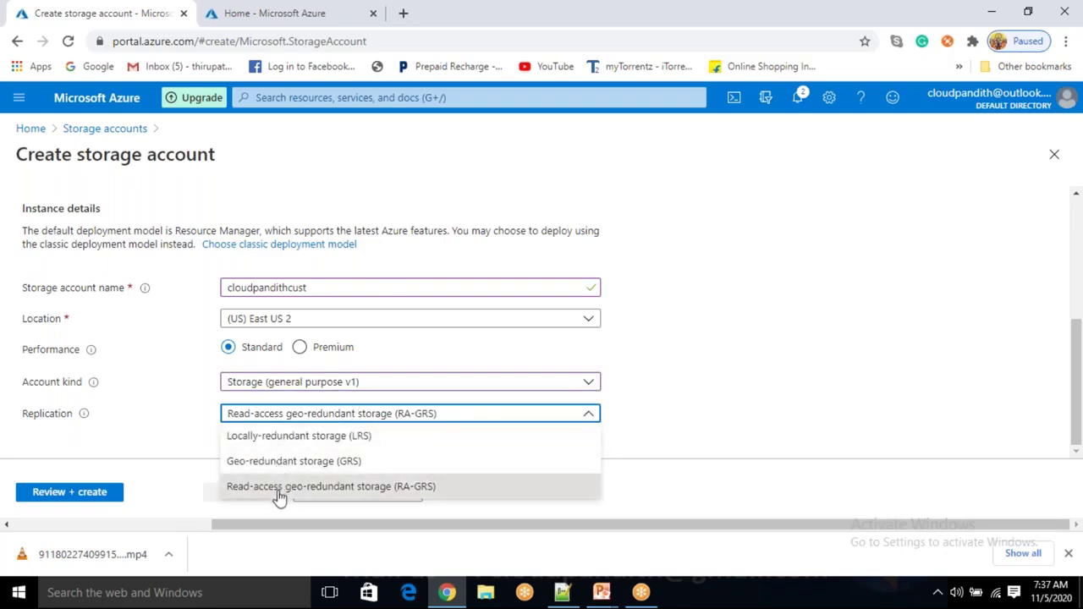
click(196, 438)
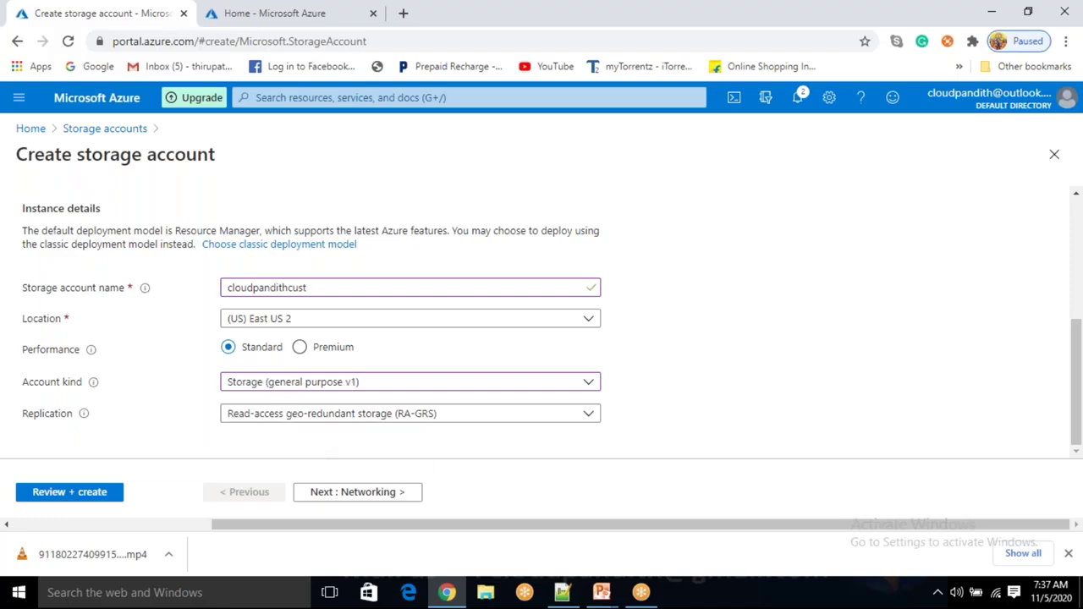
Continue past the default networking settings and examine the recovery and tracking options for data protection
click(356, 495)
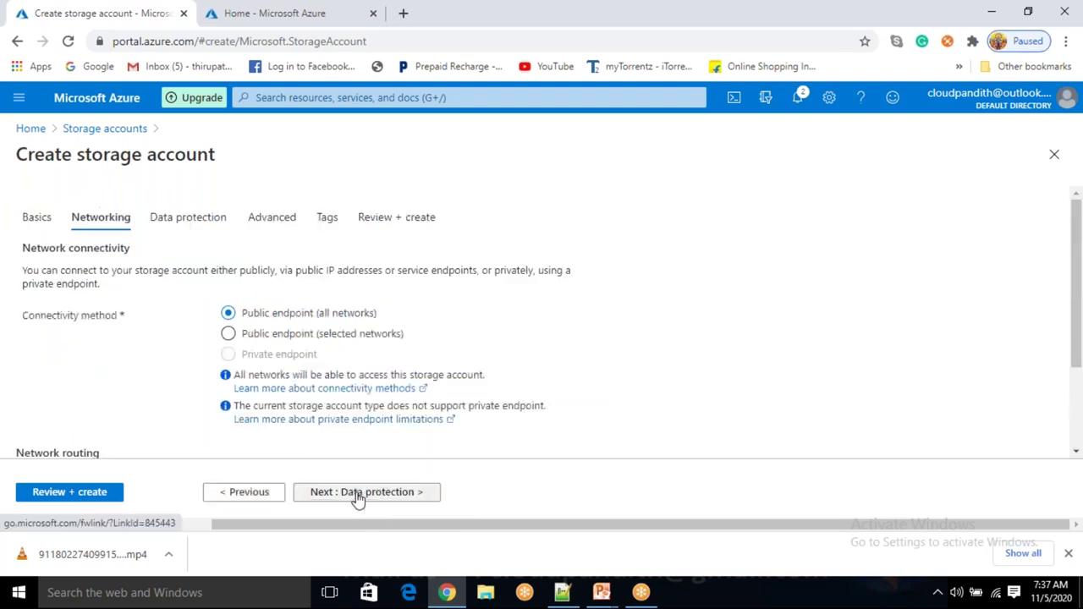
click(358, 496)
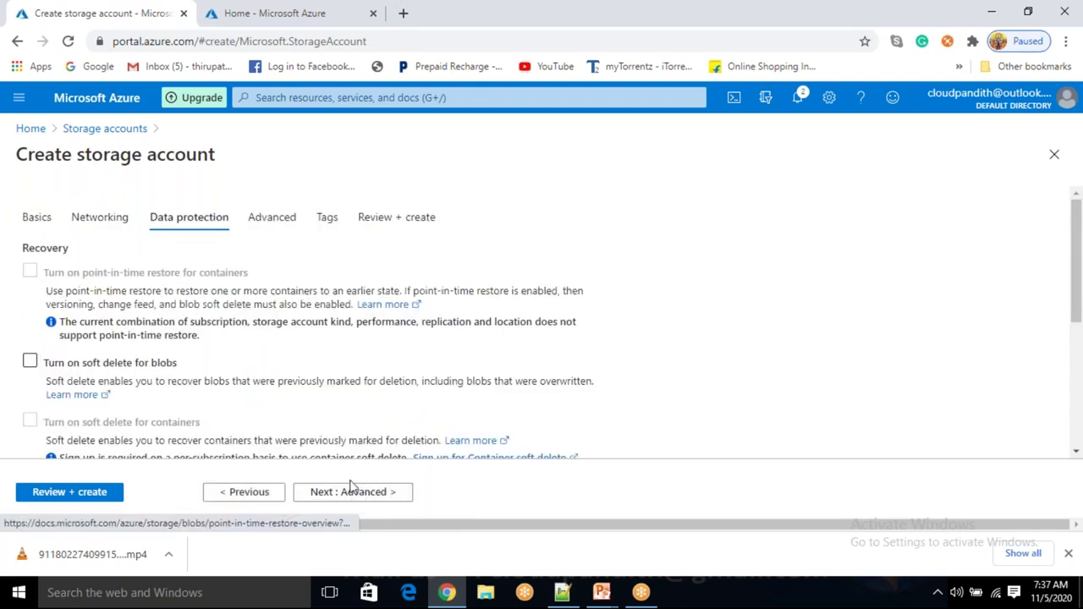
scroll(272, 376, down, 1)
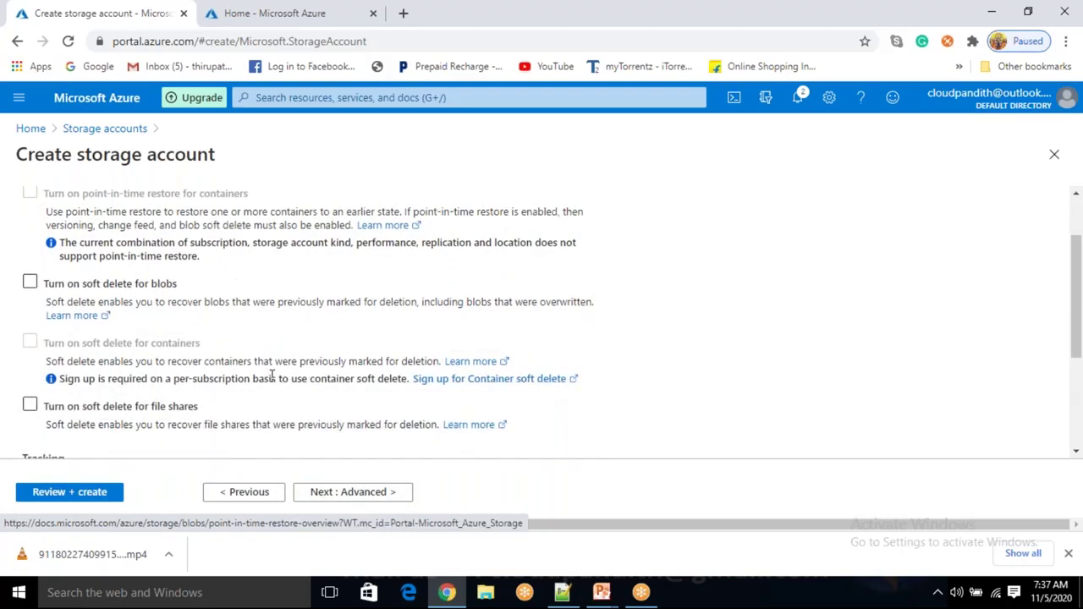
scroll(272, 375, up, 1)
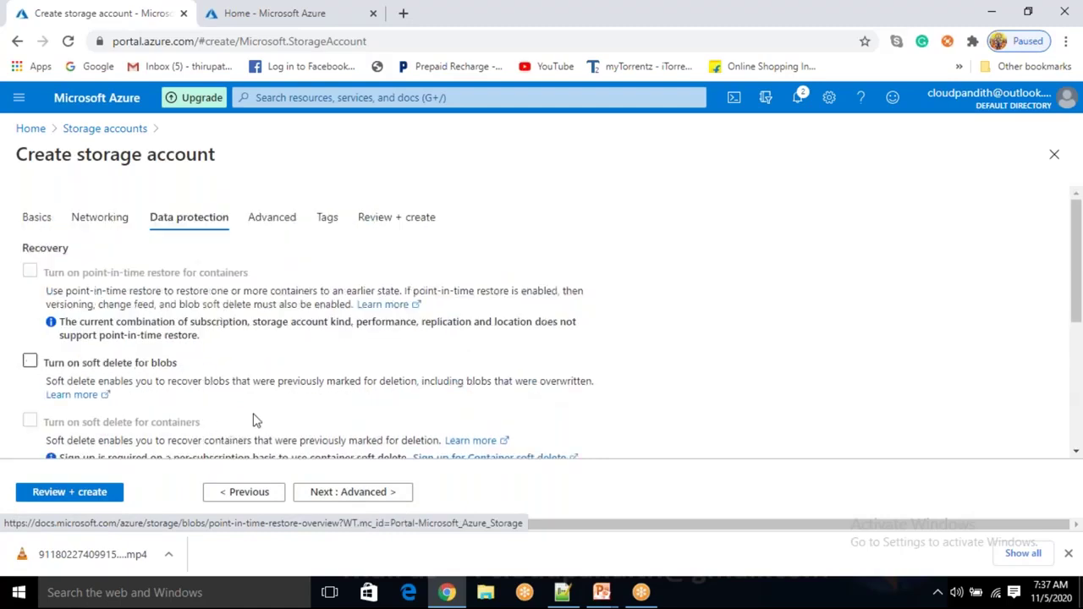
scroll(251, 394, down, 3)
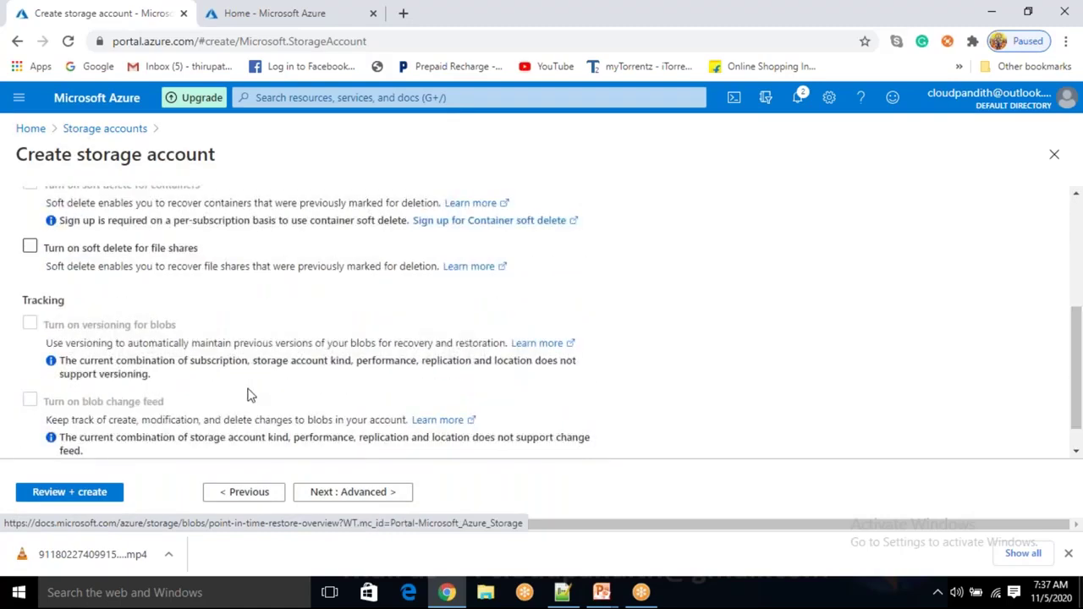
scroll(247, 395, up, 3)
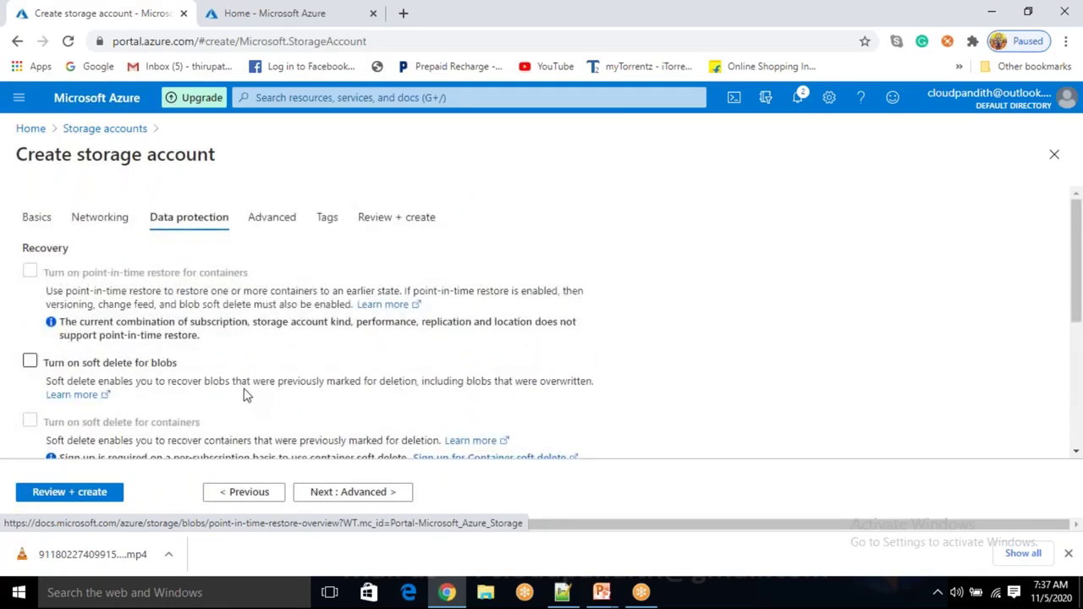
scroll(149, 397, down, 2)
scroll(107, 344, up, 2)
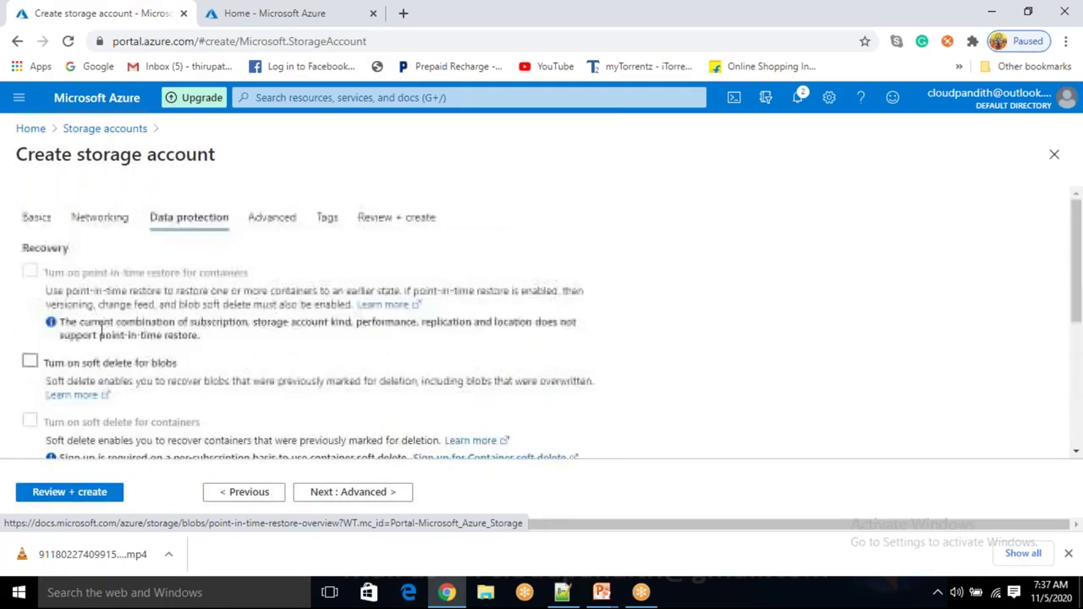
drag(23, 246, 82, 265)
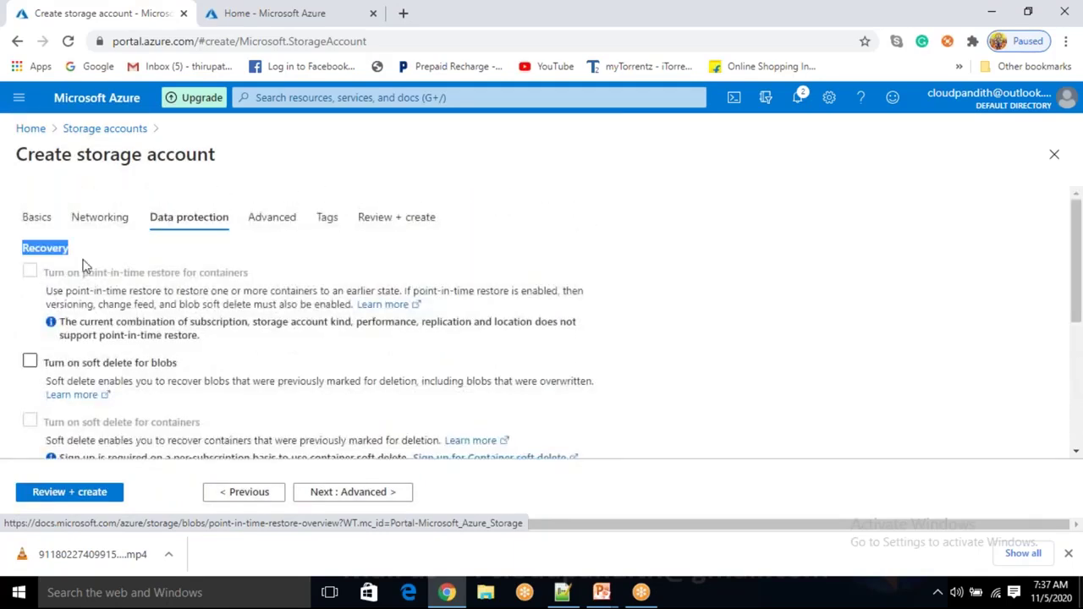
Proceed to the advanced settings and keep Allow Blob public access set to Enabled
click(358, 494)
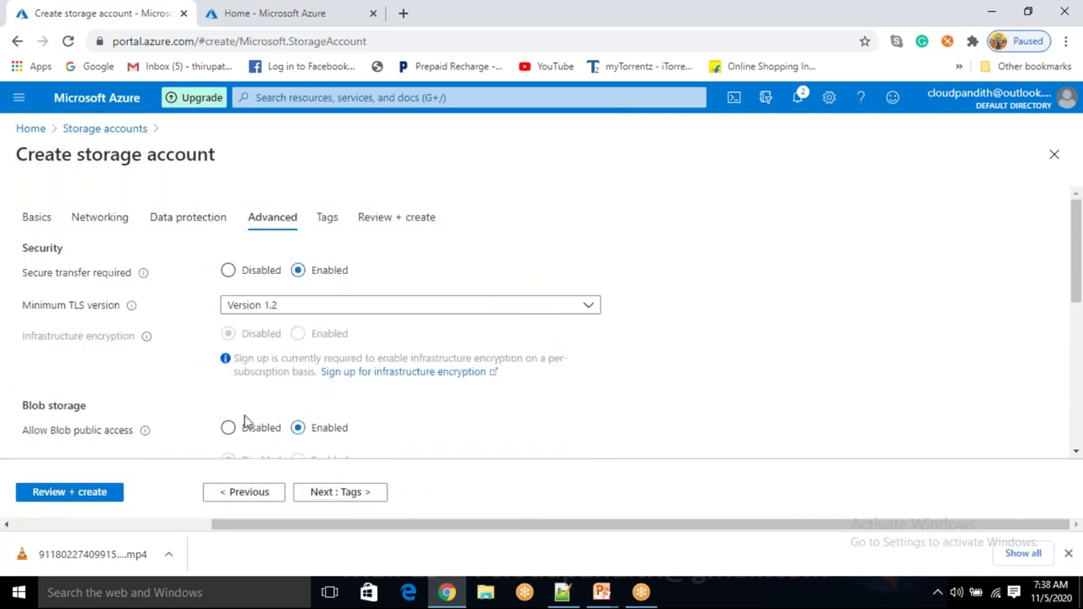
scroll(245, 420, down, 2)
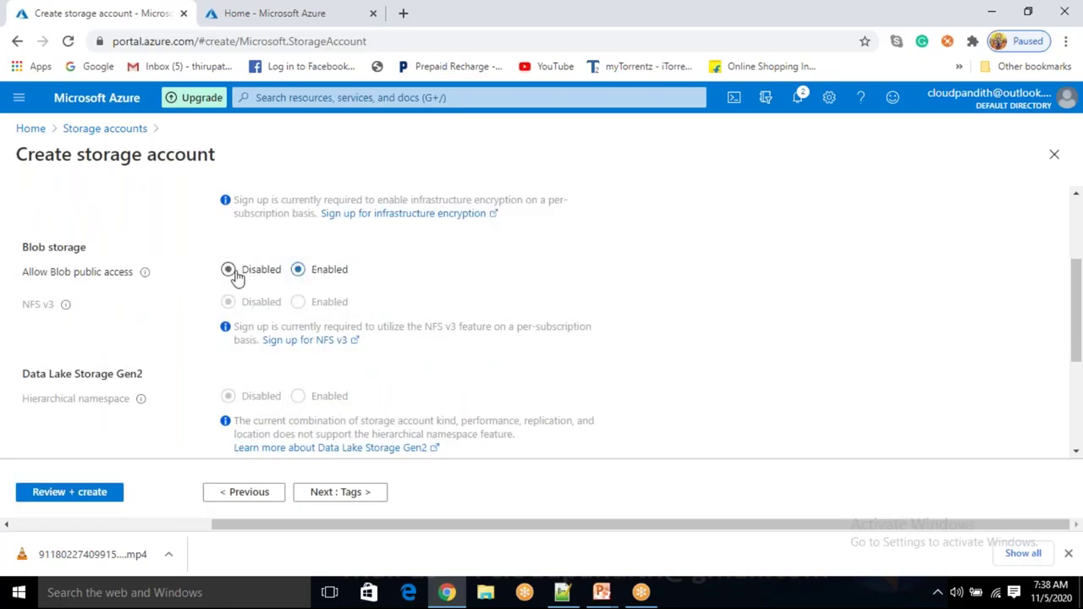
click(298, 269)
scroll(402, 322, down, 1)
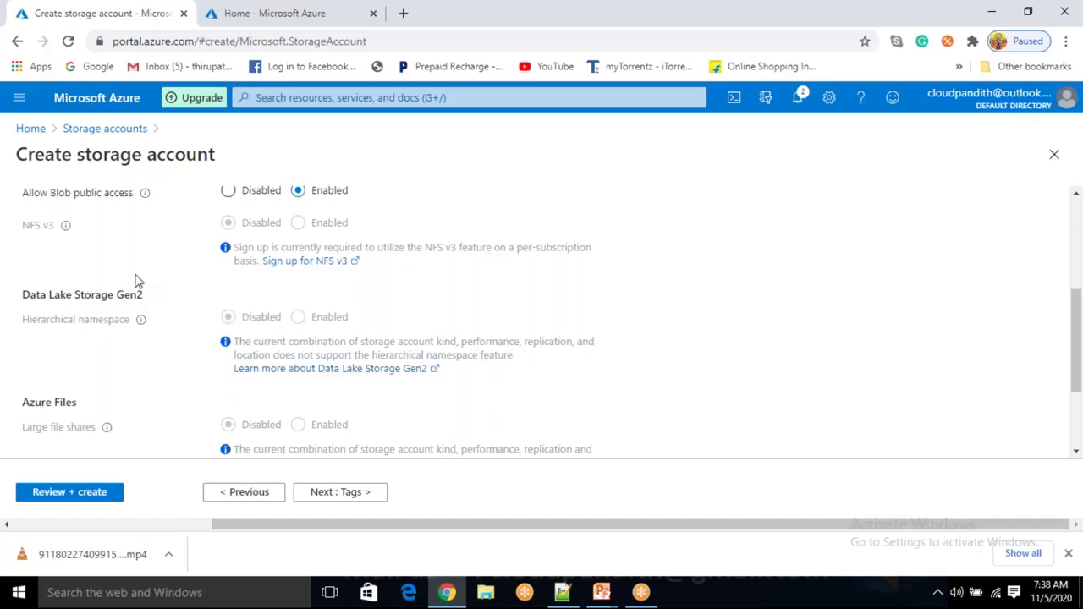
Examine the Data Lake Storage Gen2 hierarchical namespace and Azure Files options in the advanced settings
drag(34, 291, 164, 295)
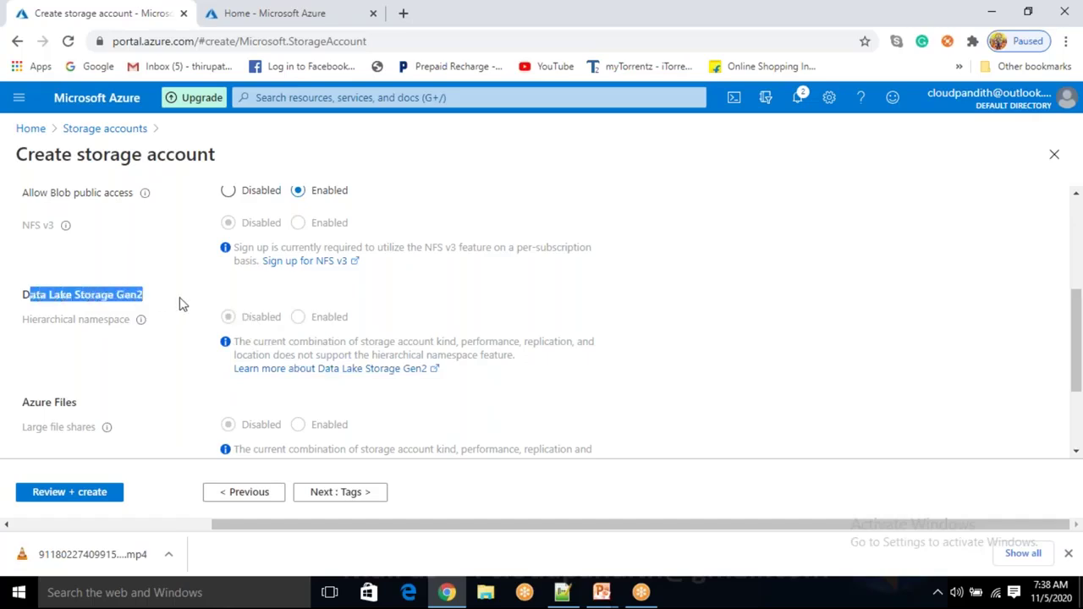
click(181, 304)
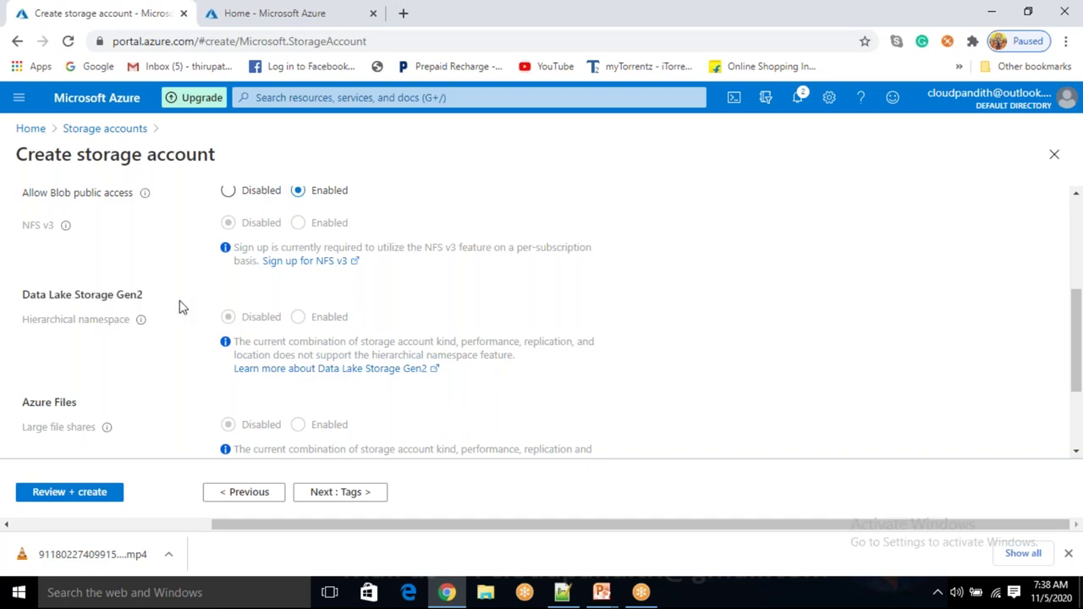
drag(145, 295, 35, 295)
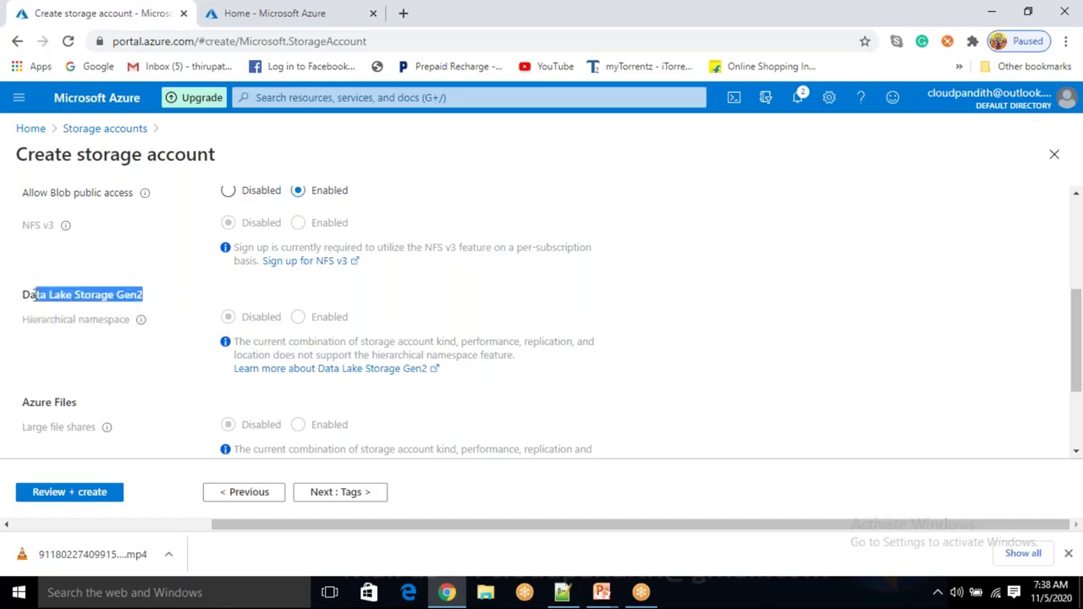
click(185, 328)
scroll(148, 365, down, 1)
scroll(148, 365, down, 1)
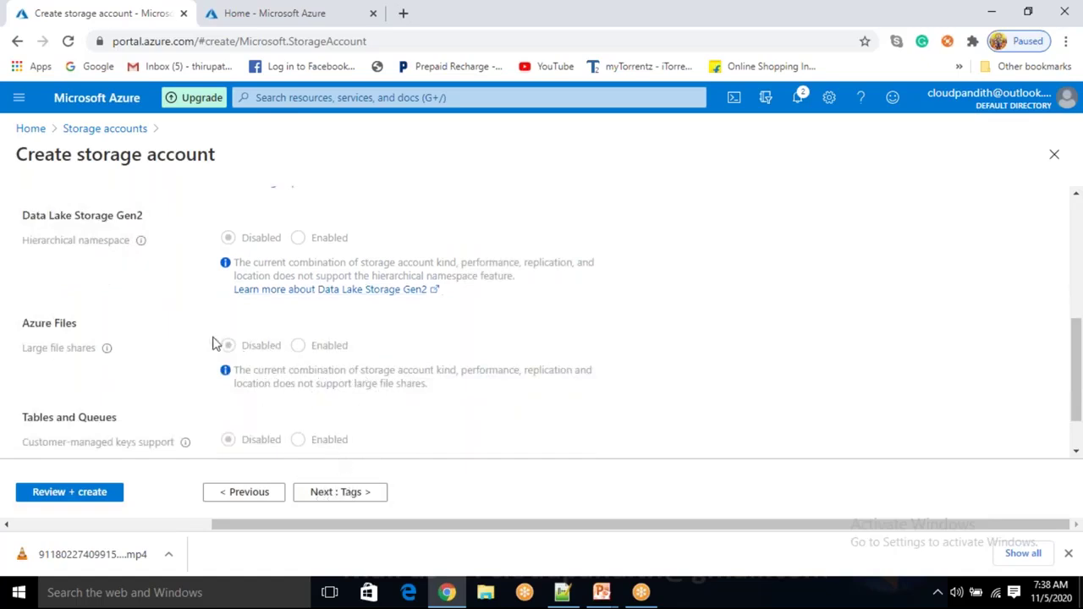
scroll(207, 368, up, 1)
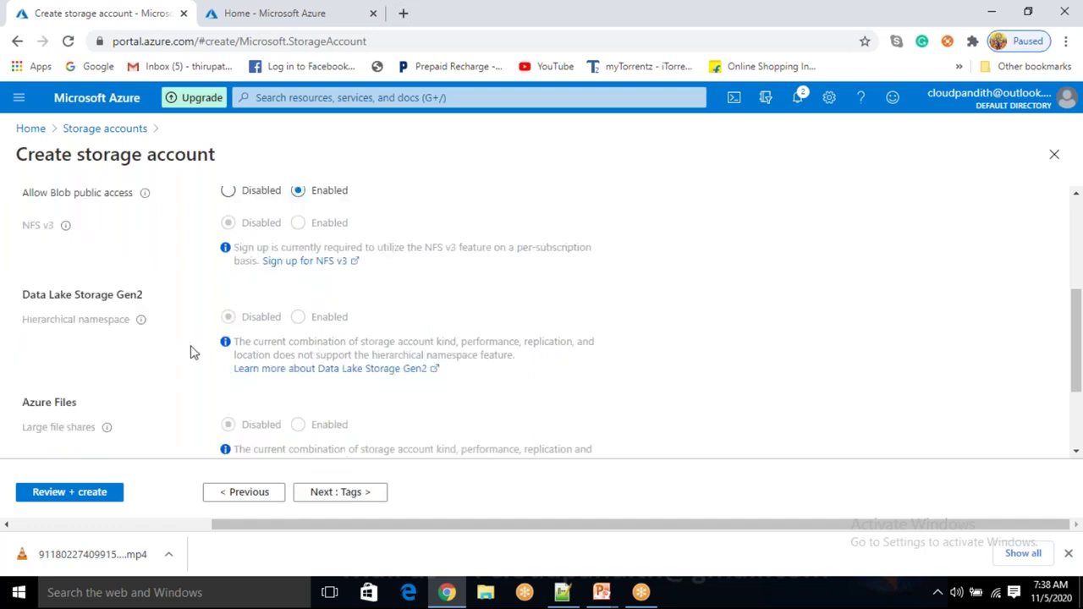
Leave the storage account's tags empty, run the final validation and create the storage account
click(353, 493)
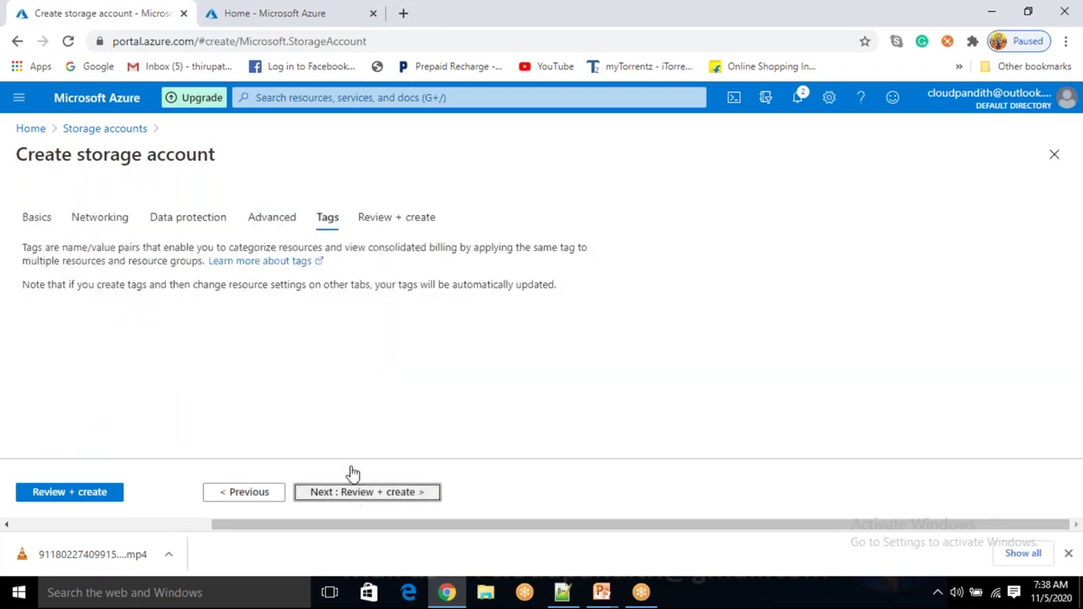
click(123, 347)
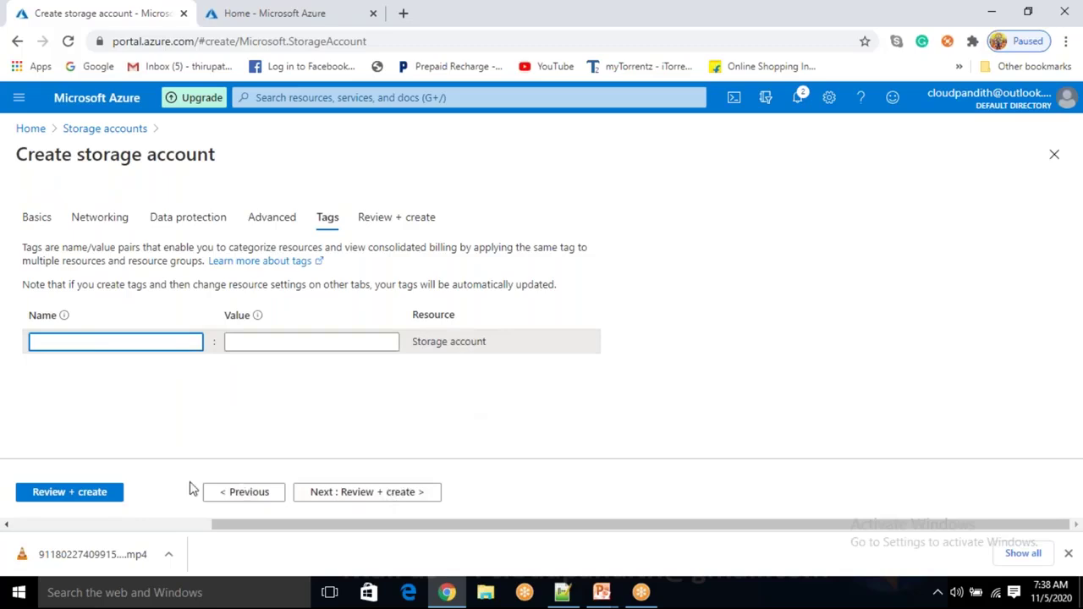
click(73, 497)
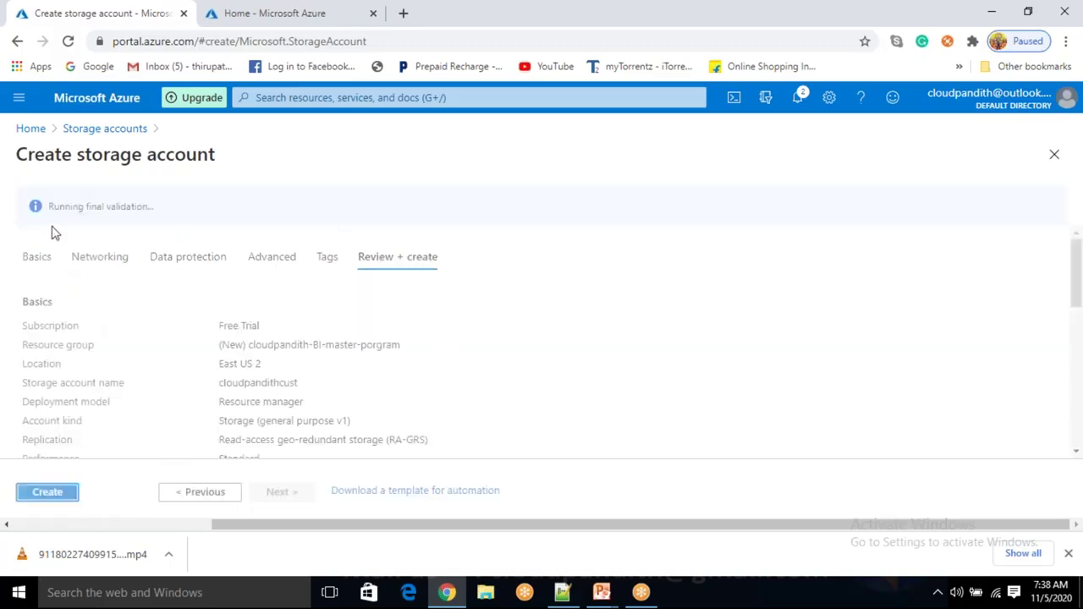
drag(48, 209, 179, 201)
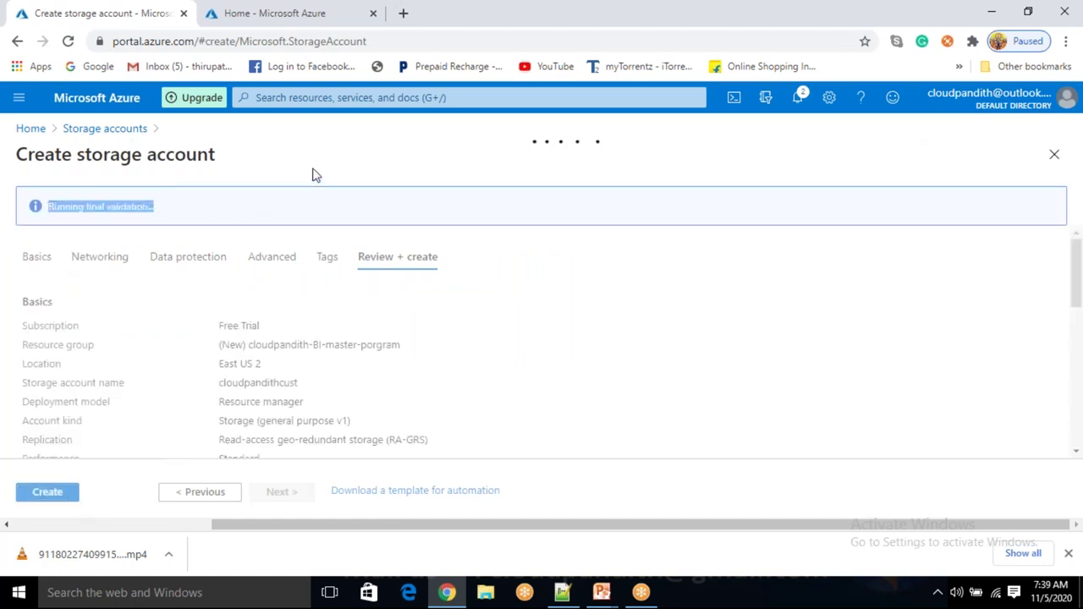
drag(88, 206, 117, 203)
click(68, 494)
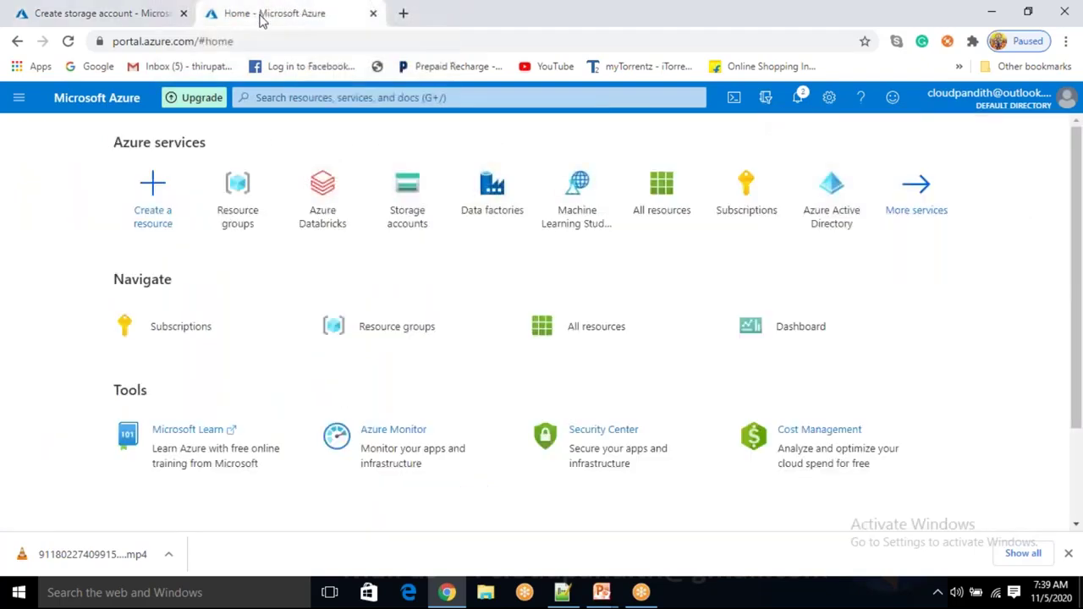
Start a new data factory from the portal home in the second browser tab and assign it to the cloudpandith-BI-master-porgram resource group
click(492, 185)
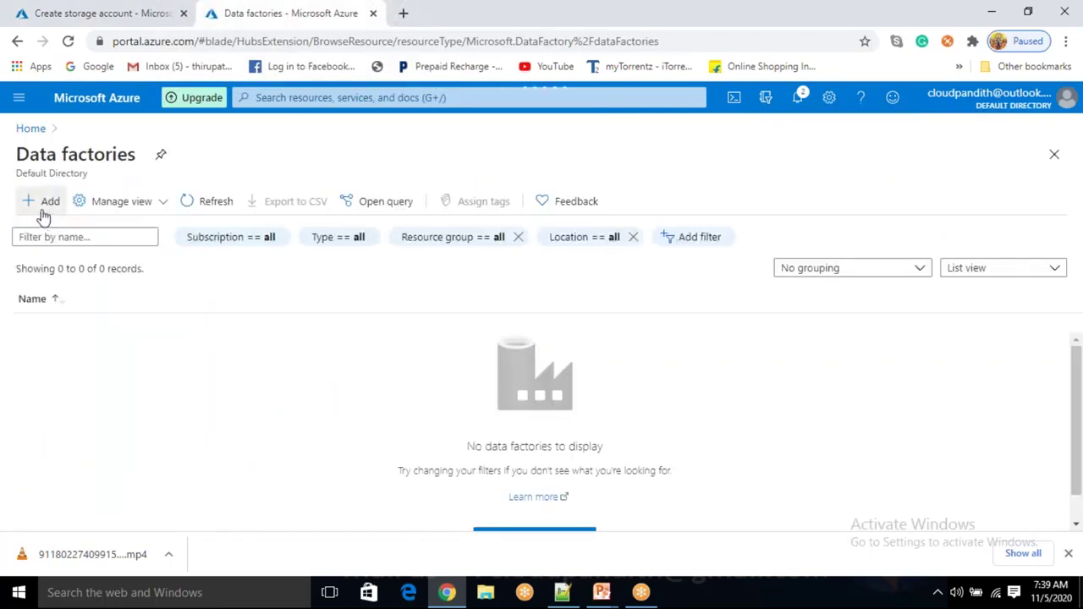
click(44, 203)
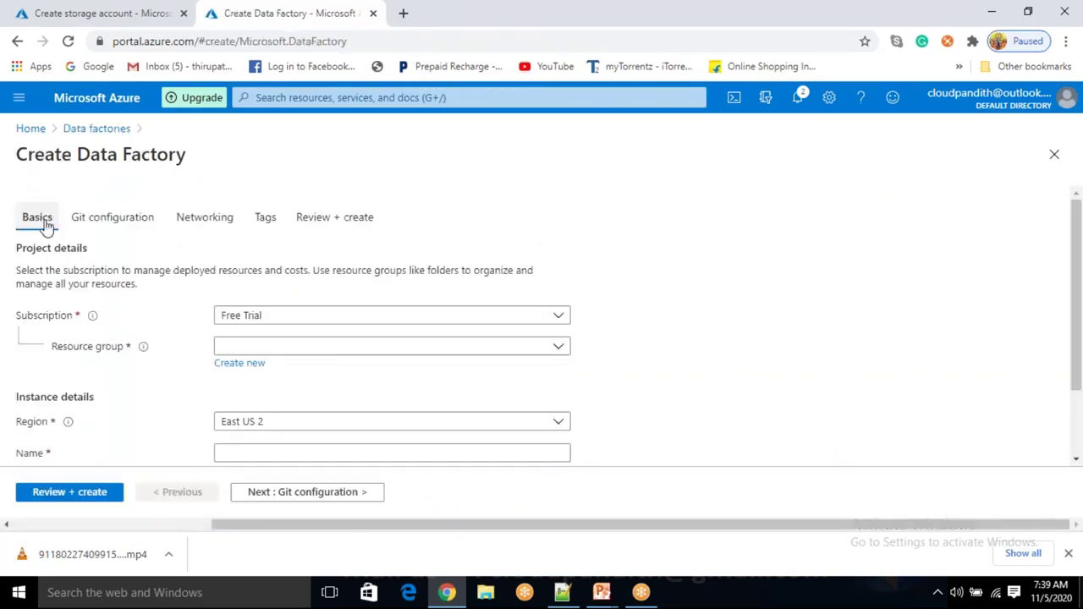
click(258, 349)
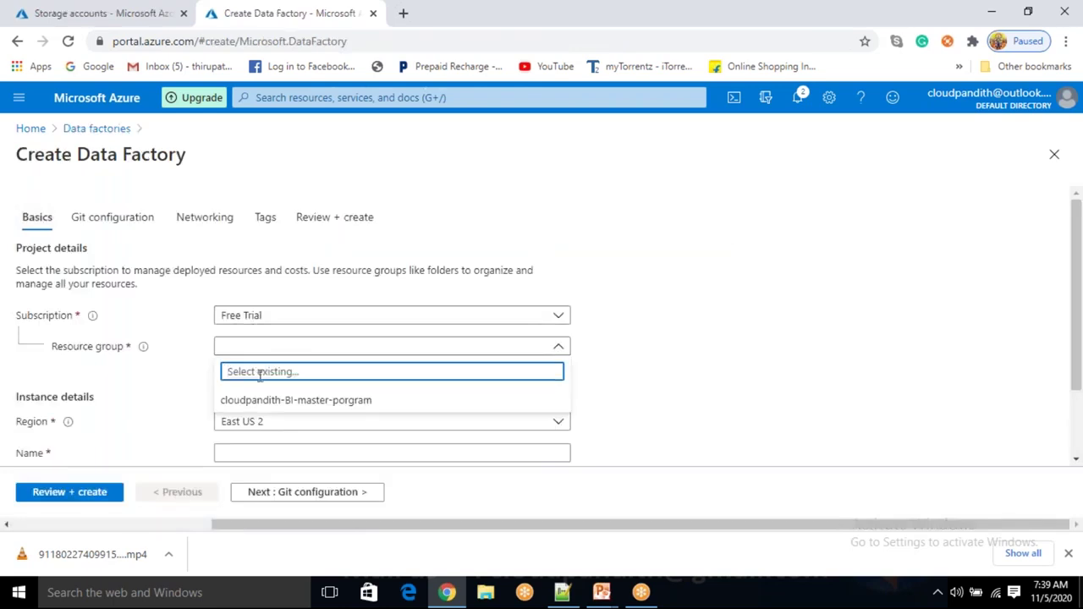
click(269, 400)
scroll(262, 406, down, 2)
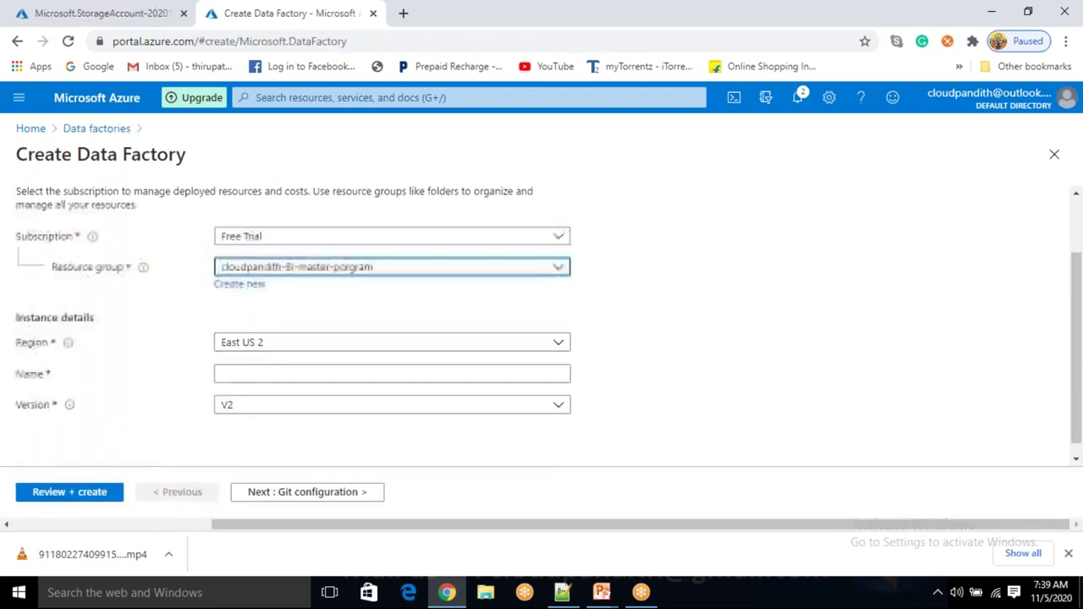
Filter the data factory's regions by "east us" and select East US 2
click(256, 378)
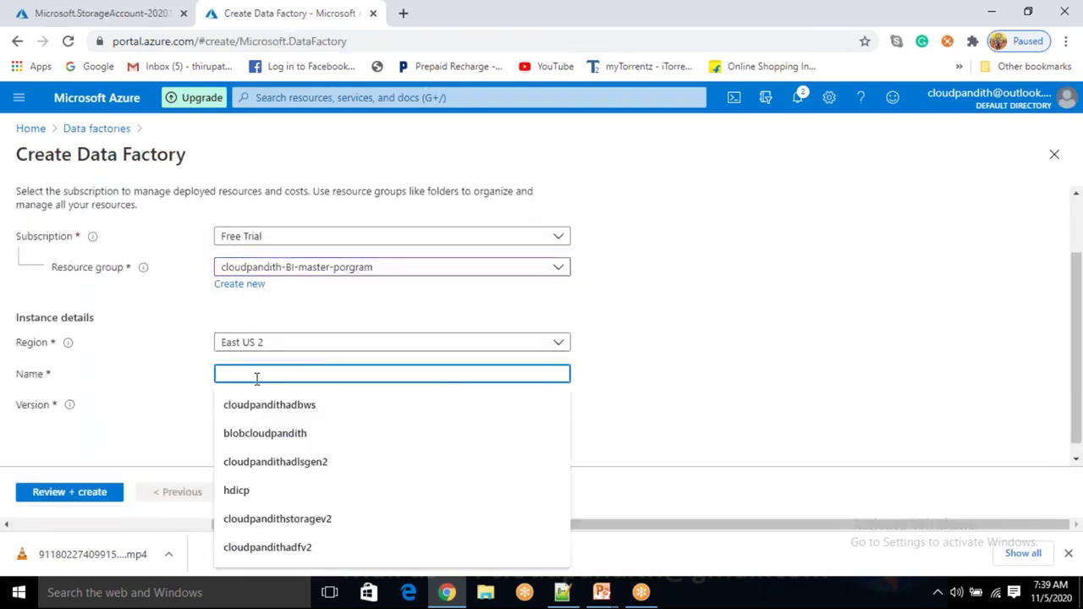
click(599, 361)
click(559, 342)
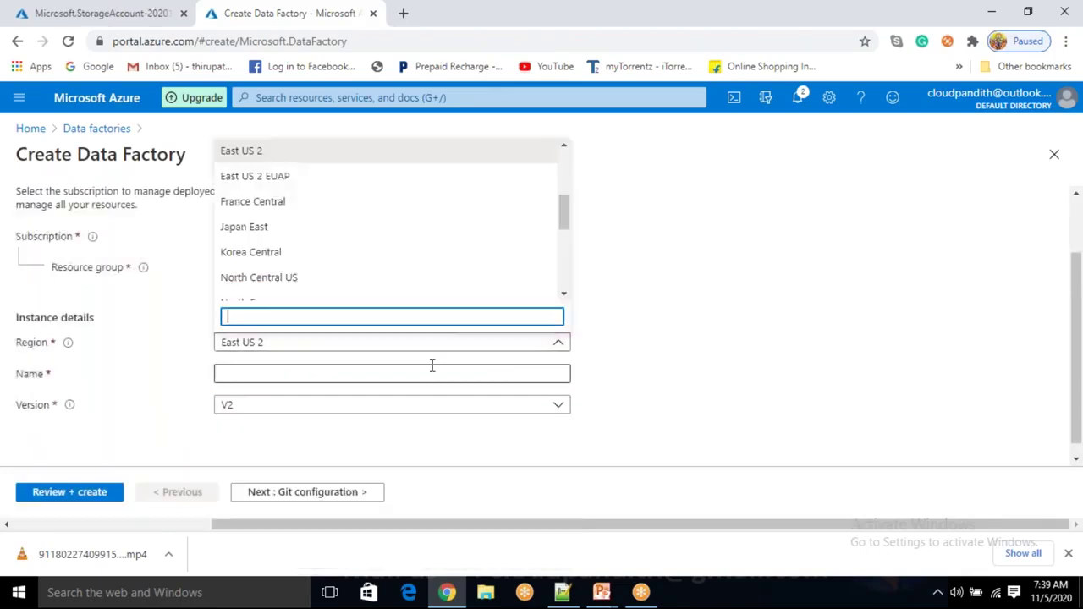
scroll(275, 190, down, 2)
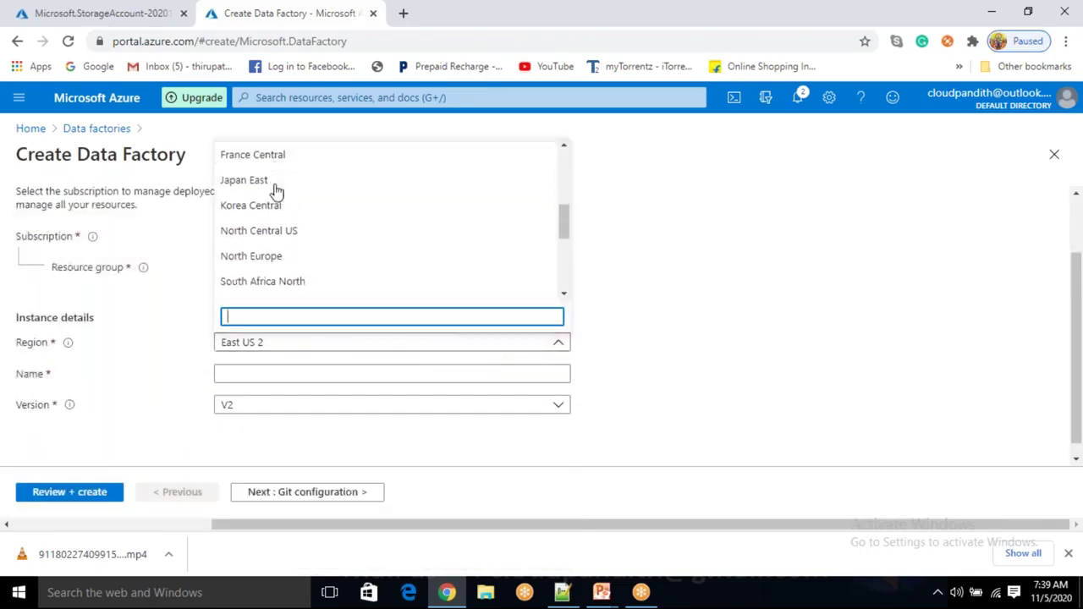
text(east us)
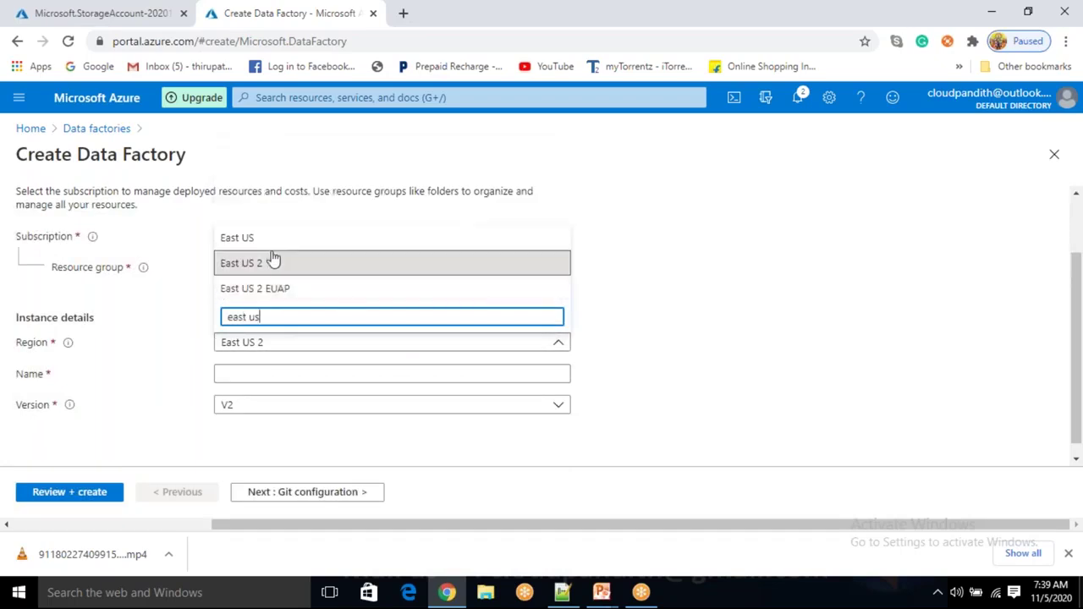
click(270, 262)
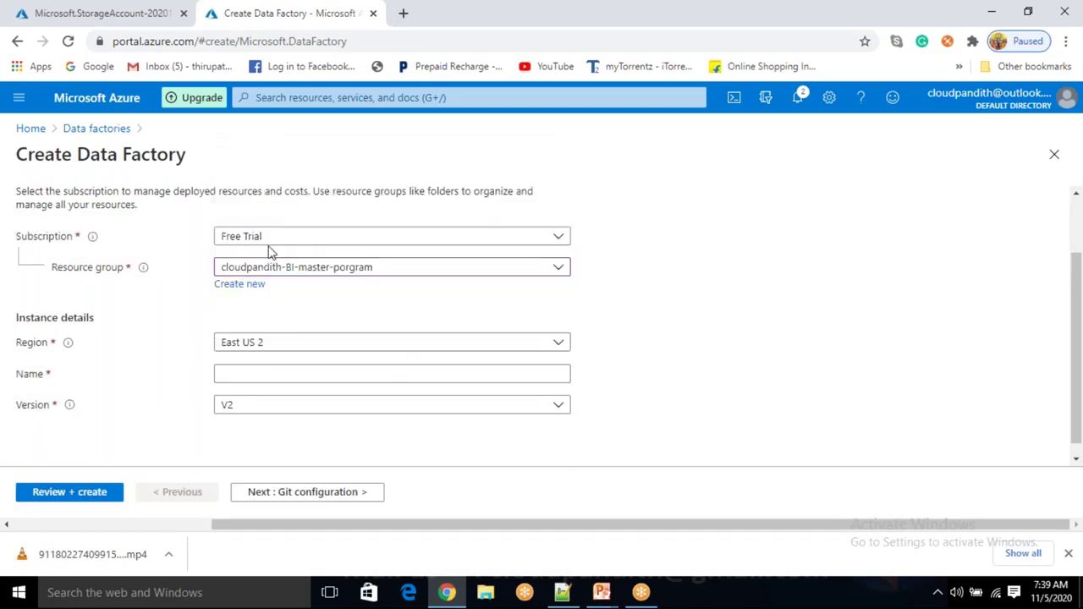
Set the data factory's region to East US, filtering the regions by "east us"
click(523, 346)
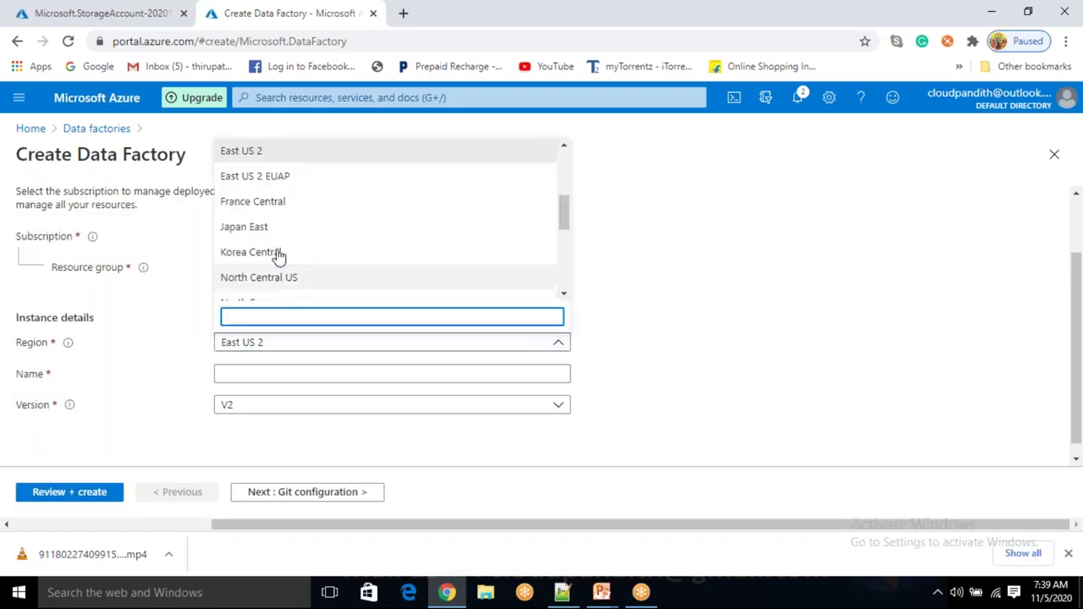
text(es)
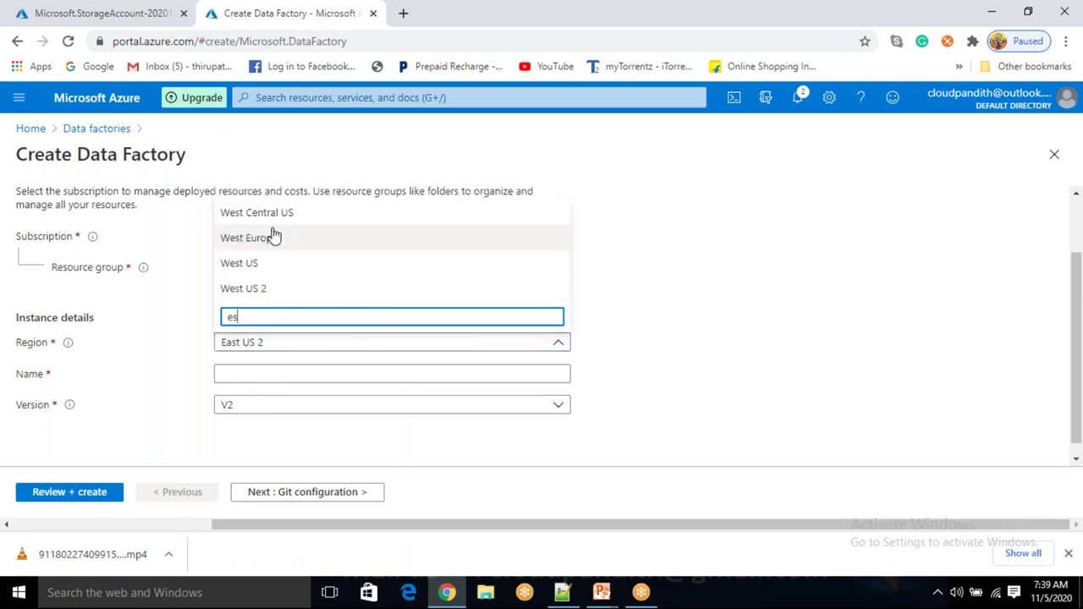
key(BackSpace)
text(ast us)
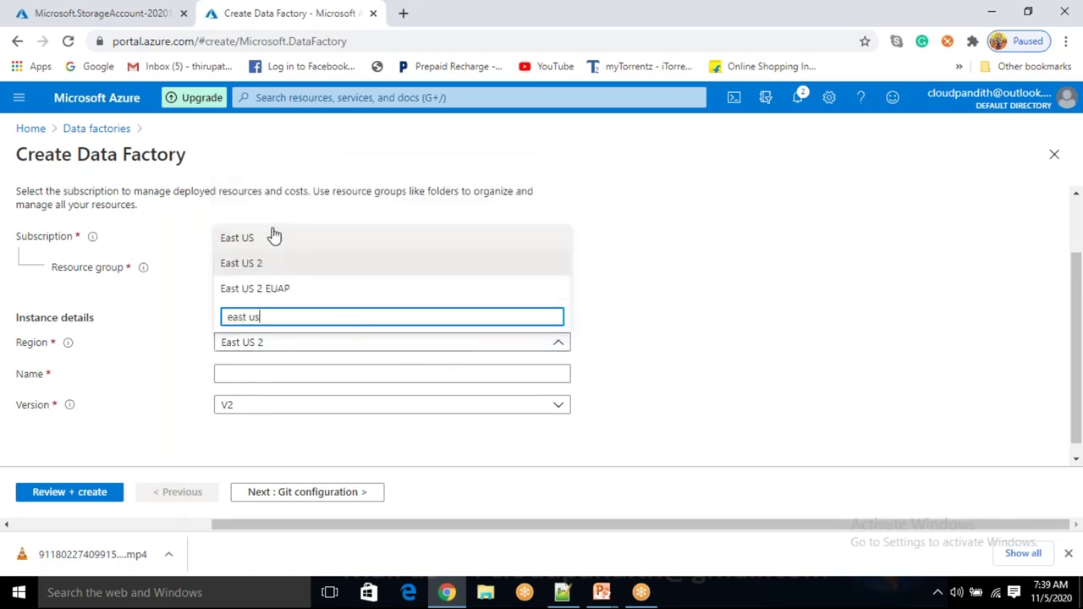
click(267, 242)
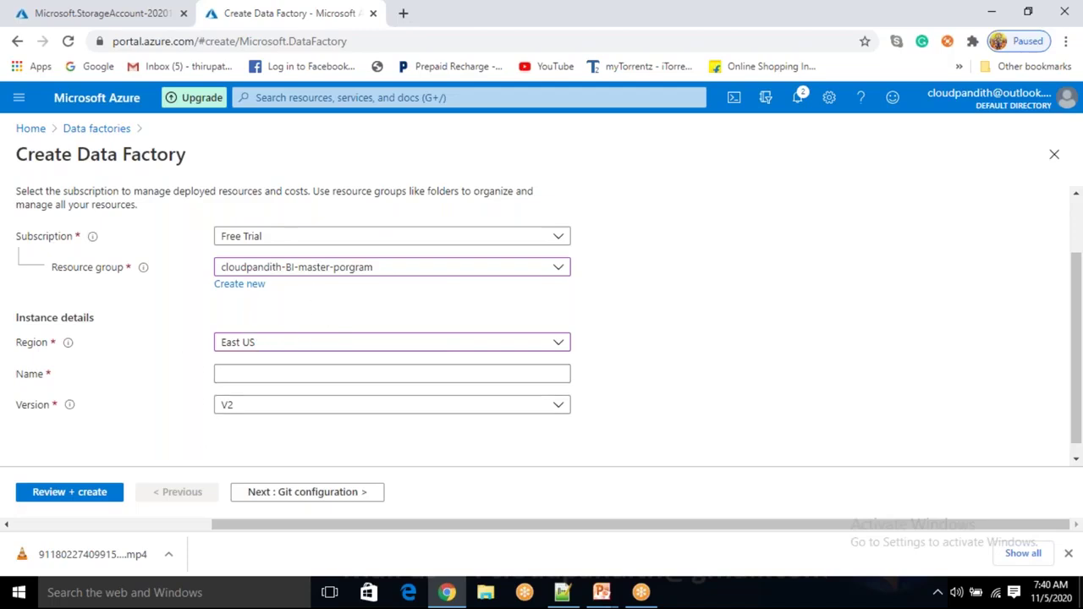
Name the data factory cloudpandithadfv2 and keep its version as V2
click(244, 377)
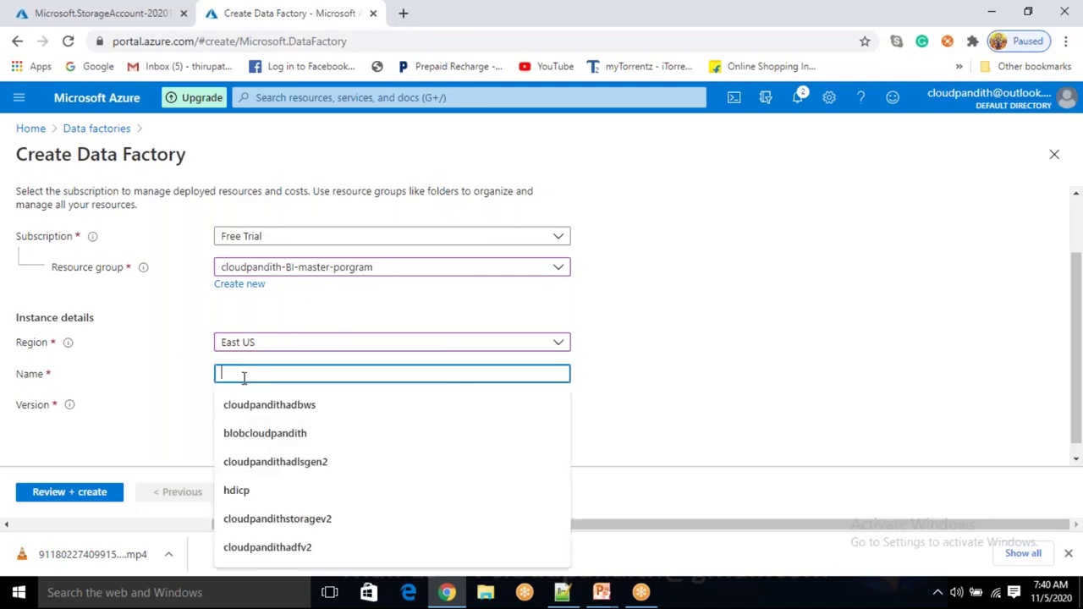
text(clo)
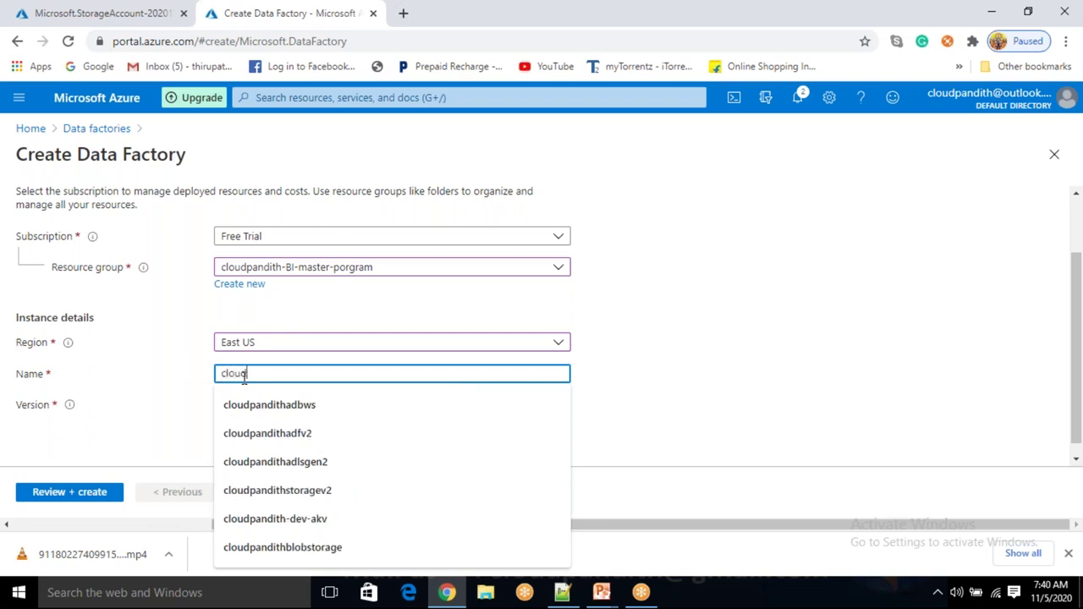
text(ud)
click(279, 433)
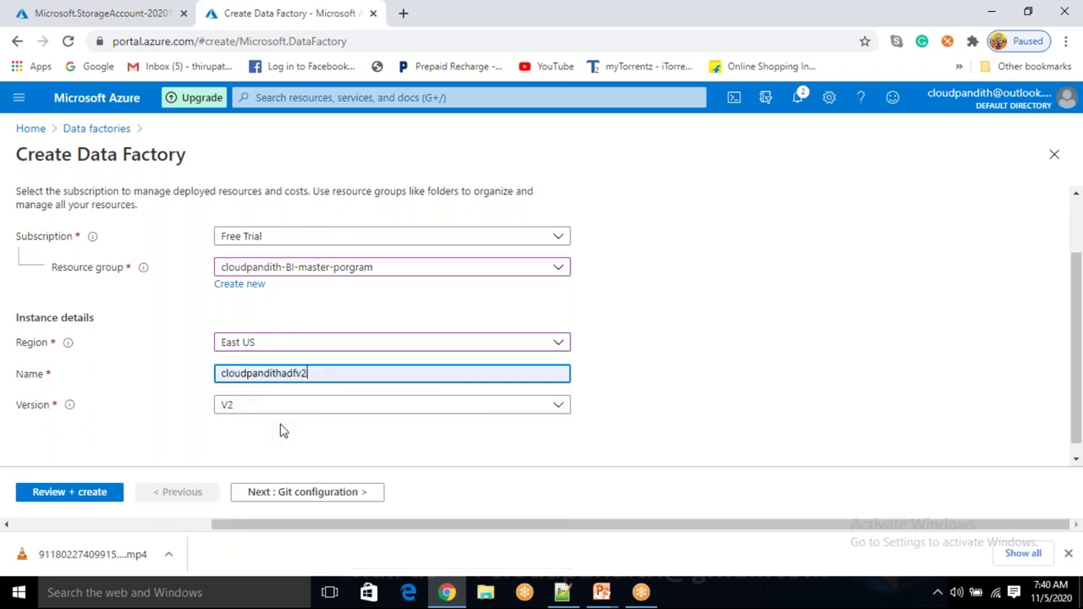
click(728, 363)
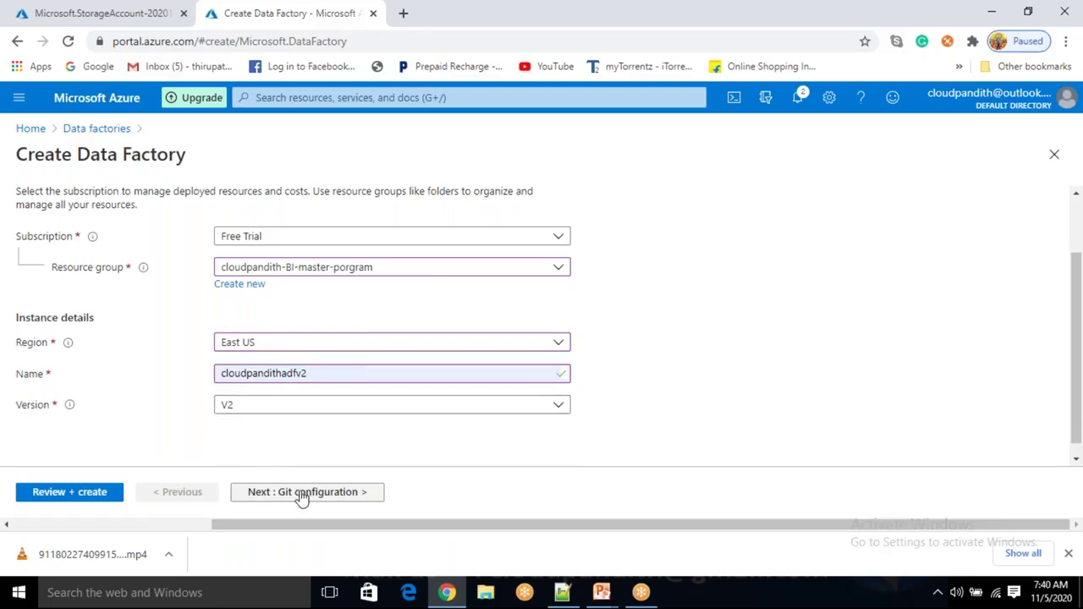
click(263, 409)
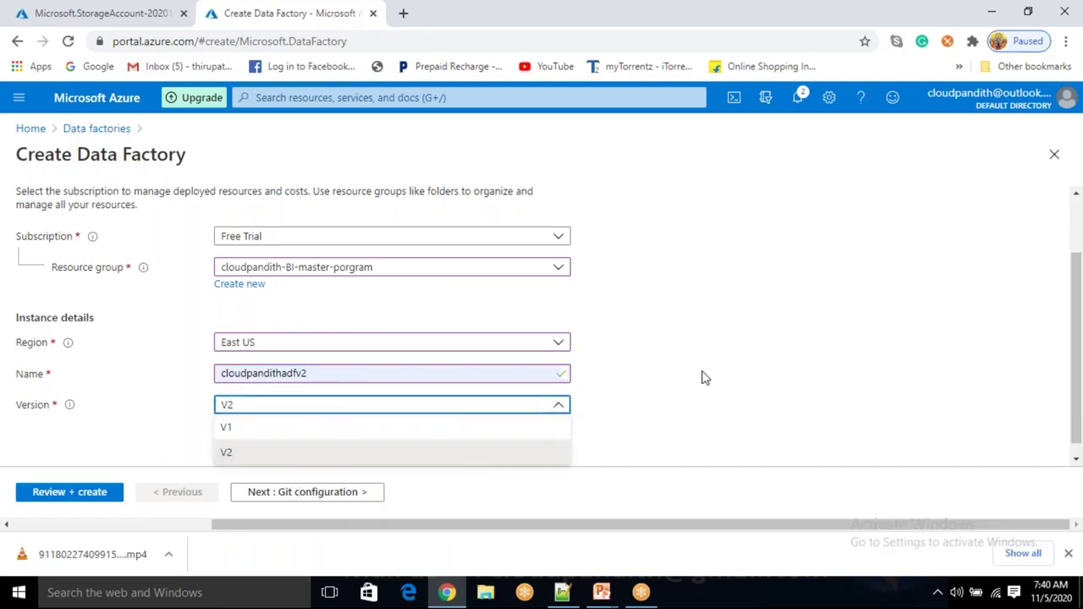
click(254, 452)
Proceed to the Git configuration, check the repository fields and enable Configure Git later
click(337, 498)
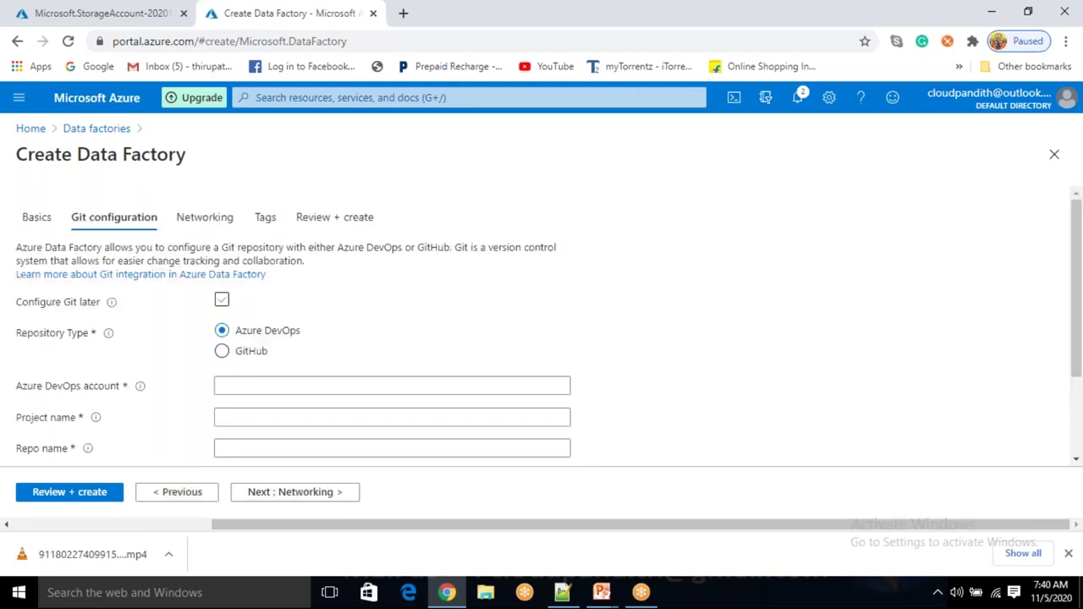
scroll(321, 365, down, 2)
scroll(322, 365, up, 3)
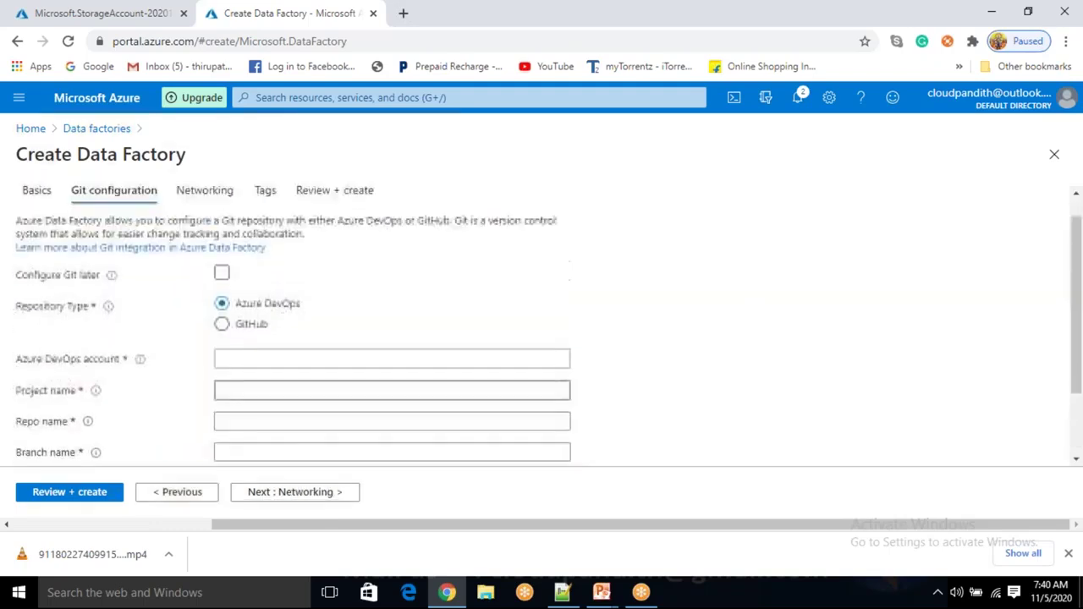
click(223, 304)
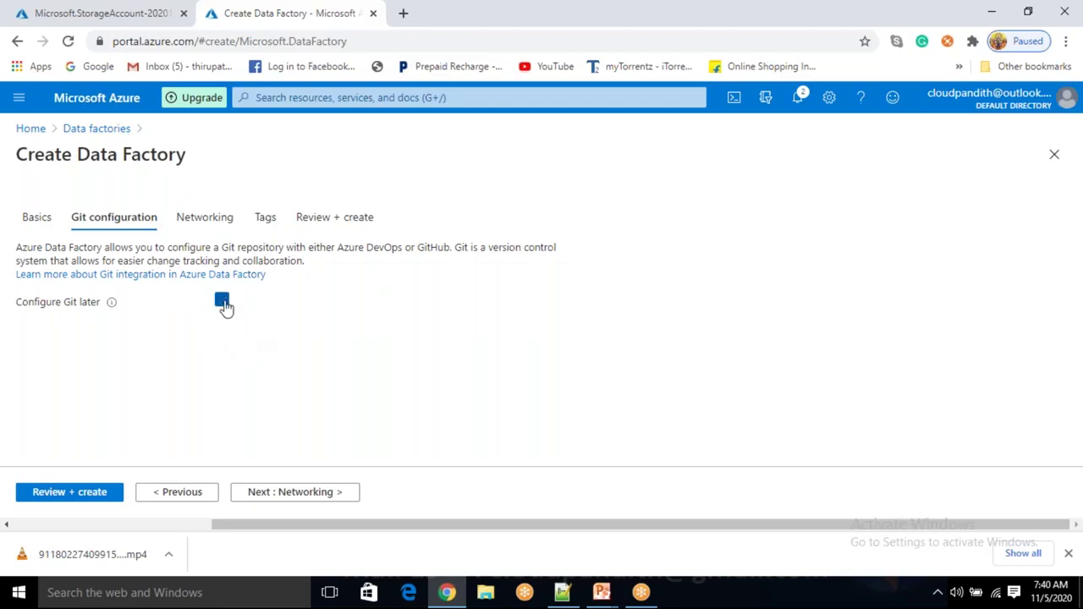
click(222, 302)
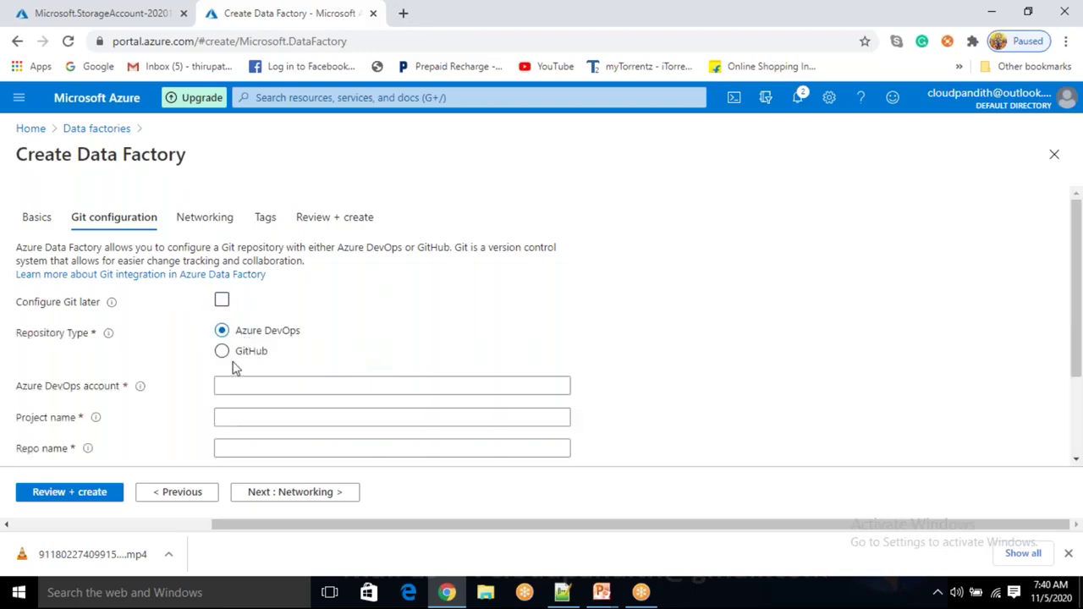
click(223, 303)
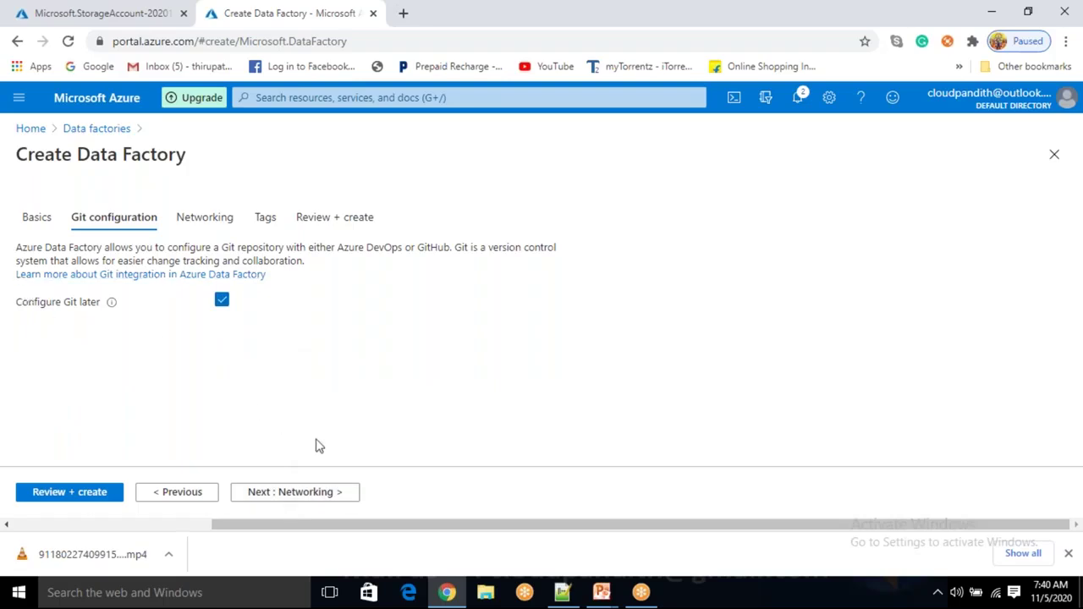
Keep the default networking settings and empty tags, validate the configuration and create the data factory
click(305, 490)
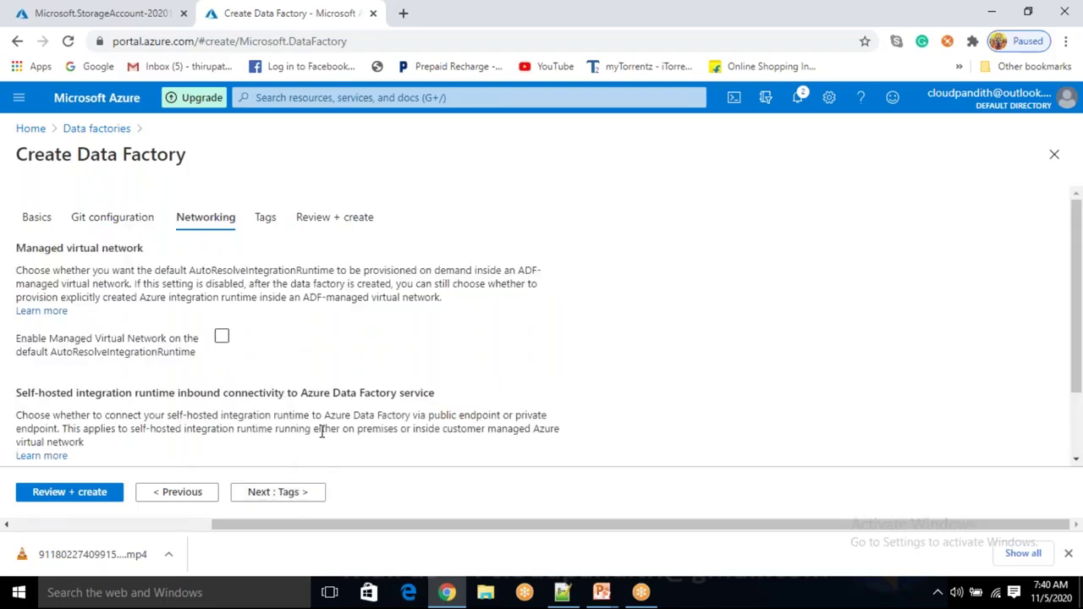
scroll(313, 449, down, 2)
click(282, 491)
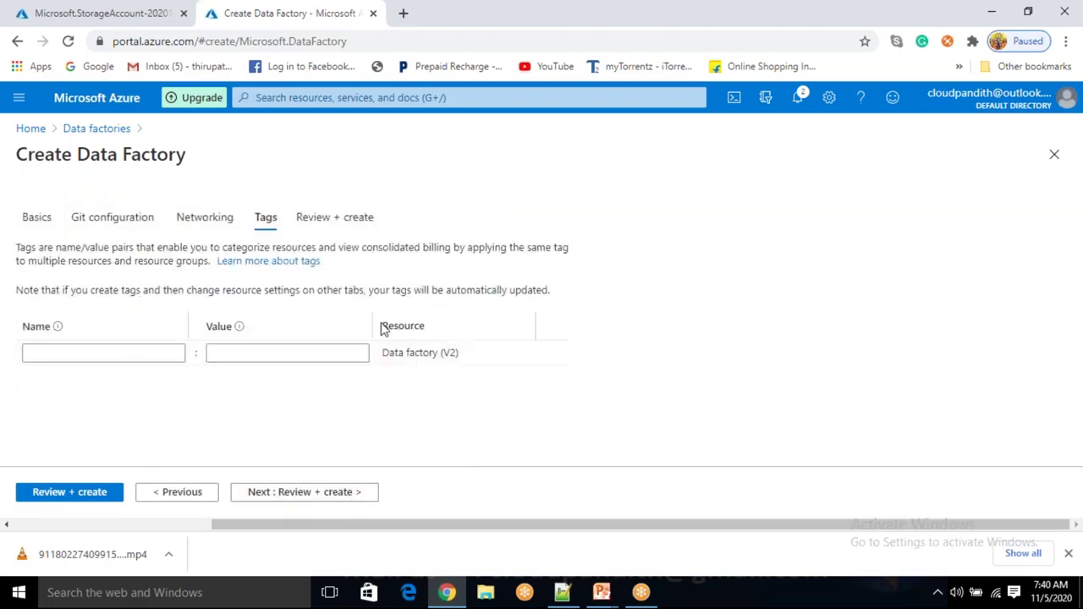
click(52, 494)
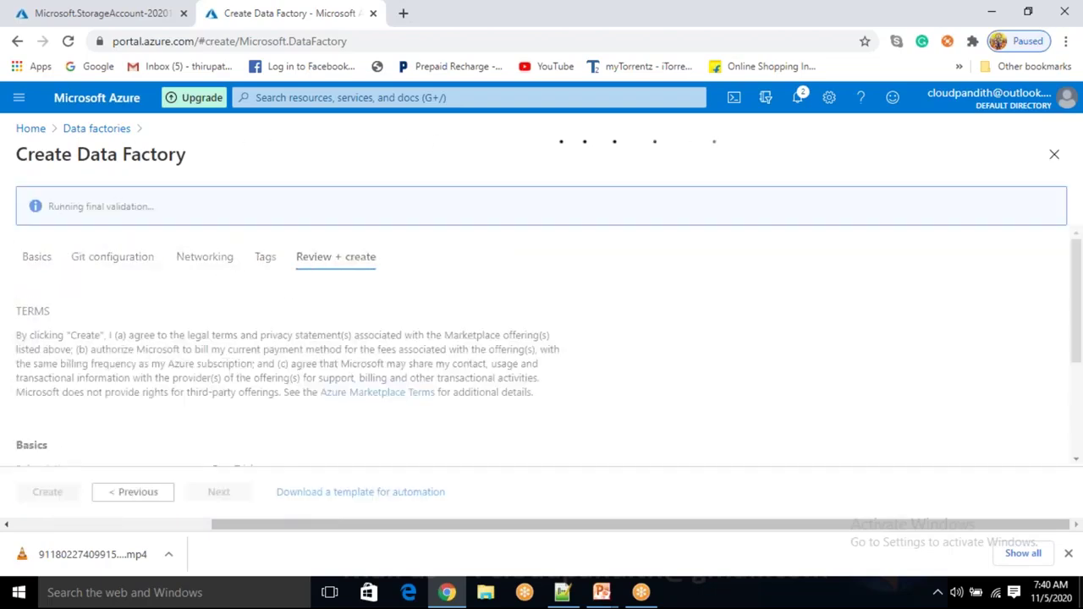
drag(63, 208, 161, 210)
click(42, 493)
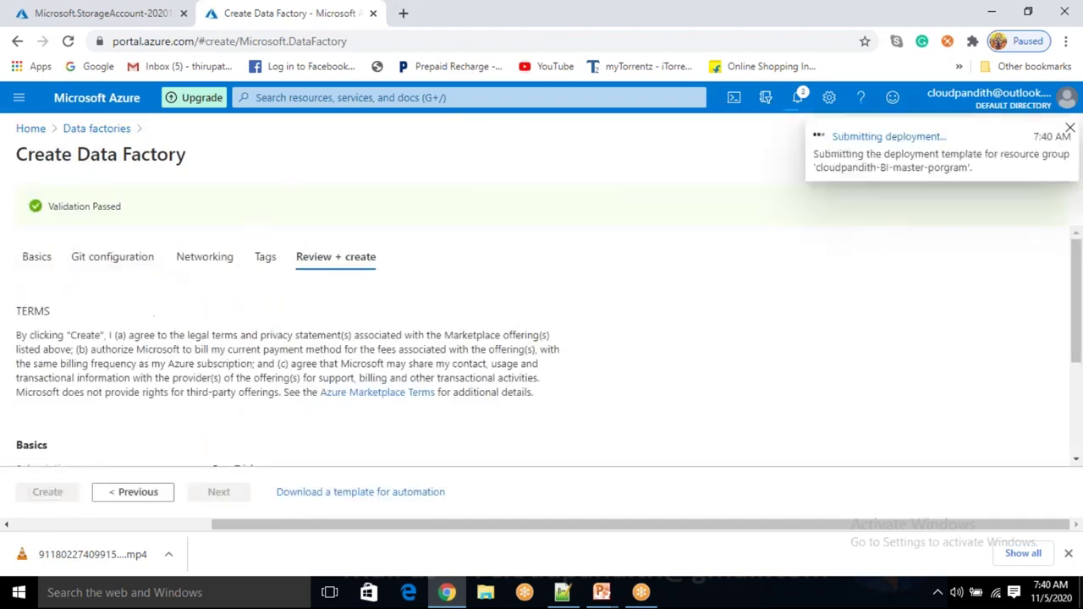
Return to the completed storage account deployment, go to the cloudpandithcust resource and open its containers
click(76, 13)
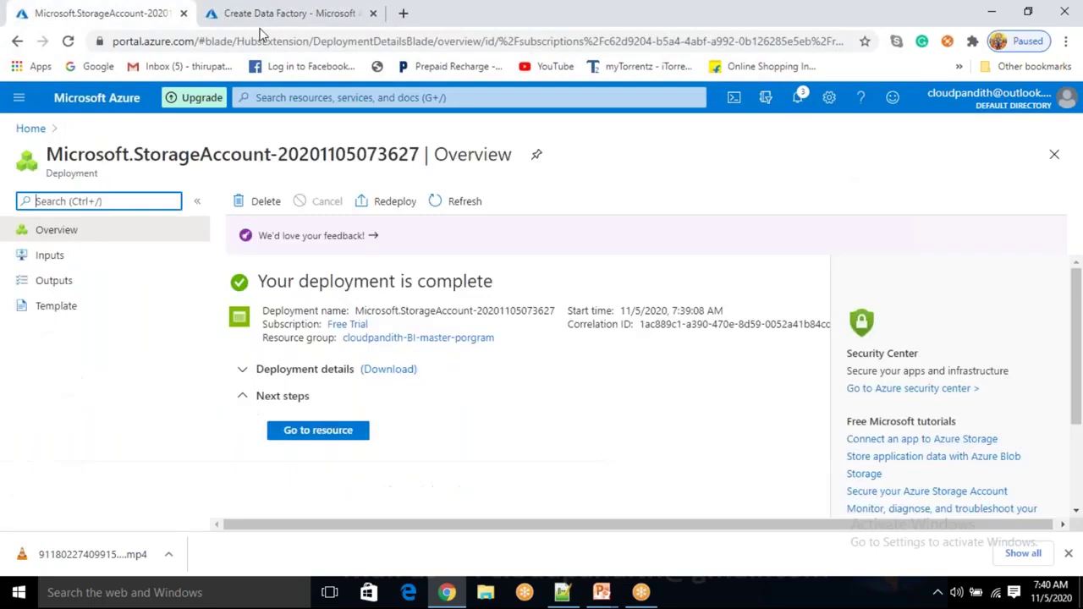
click(320, 431)
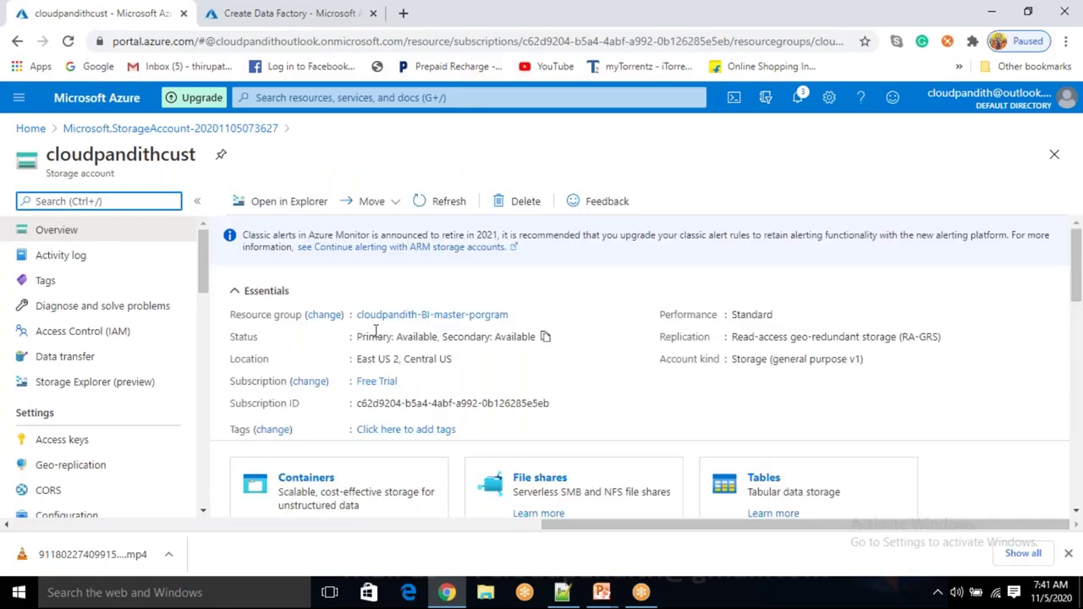
click(312, 480)
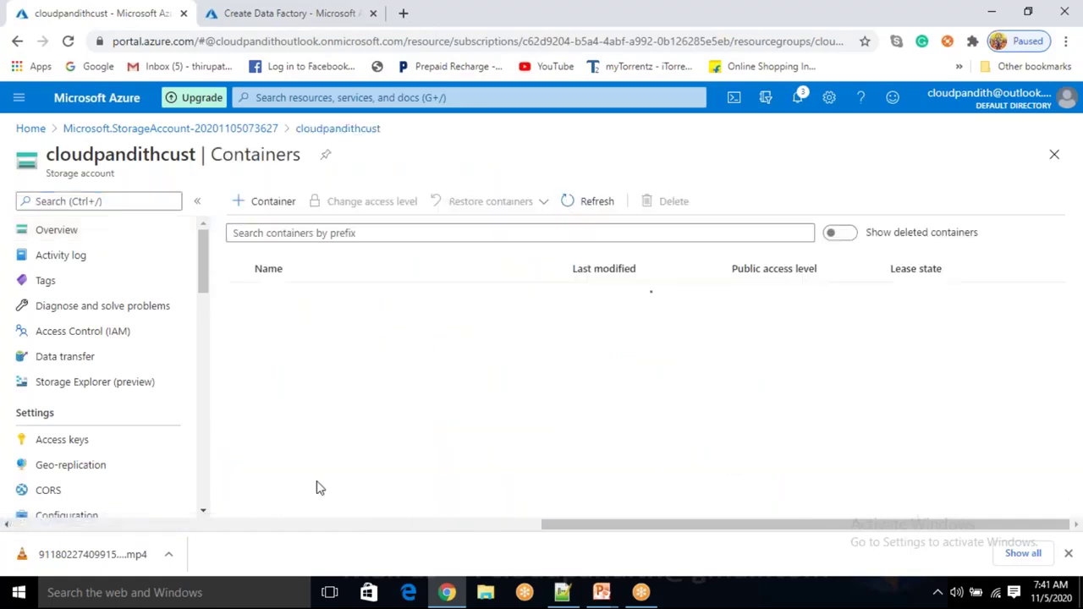
Create two private containers named input and output in the cloudpandithcust storage account
click(267, 204)
text(input)
click(892, 505)
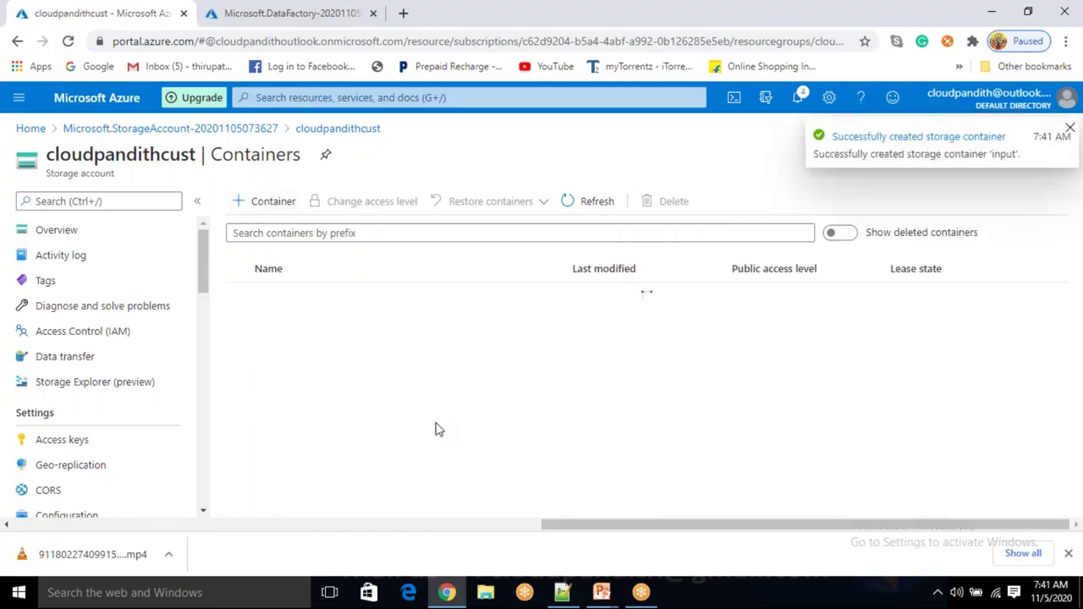
click(272, 205)
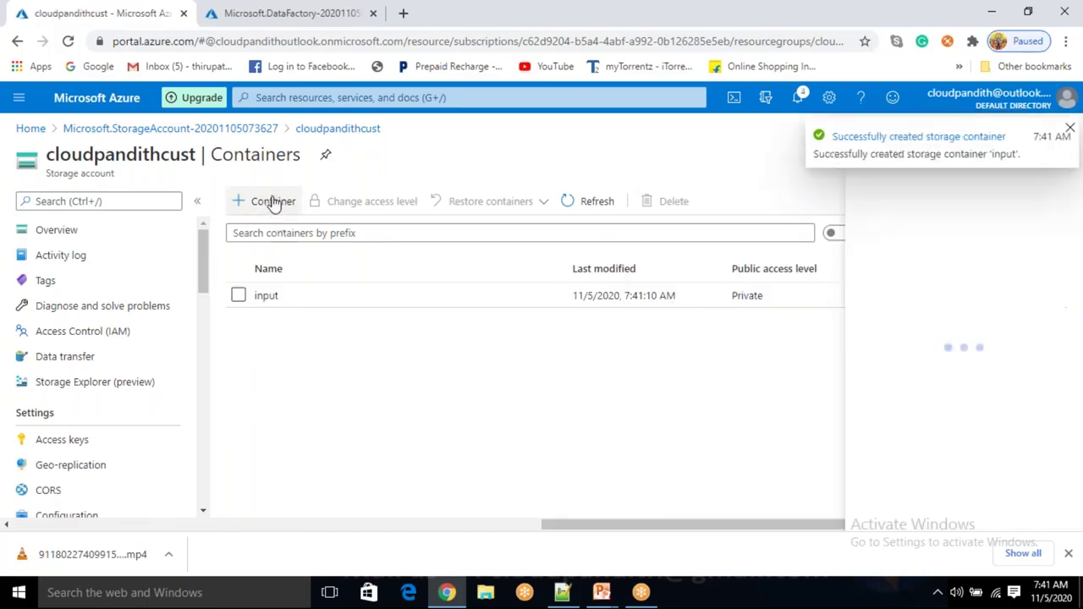
text(output)
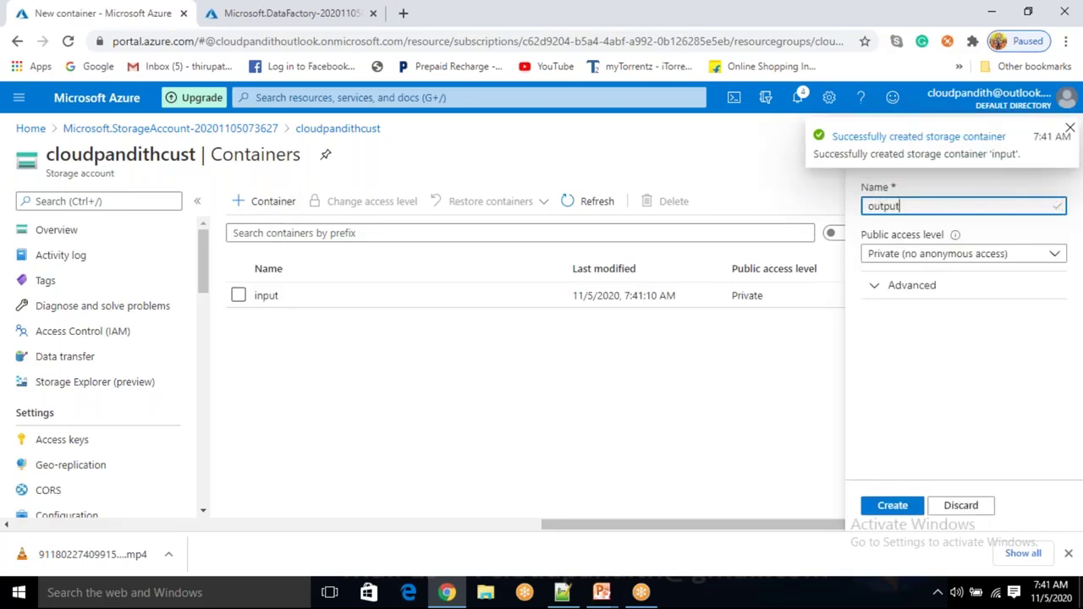
click(892, 505)
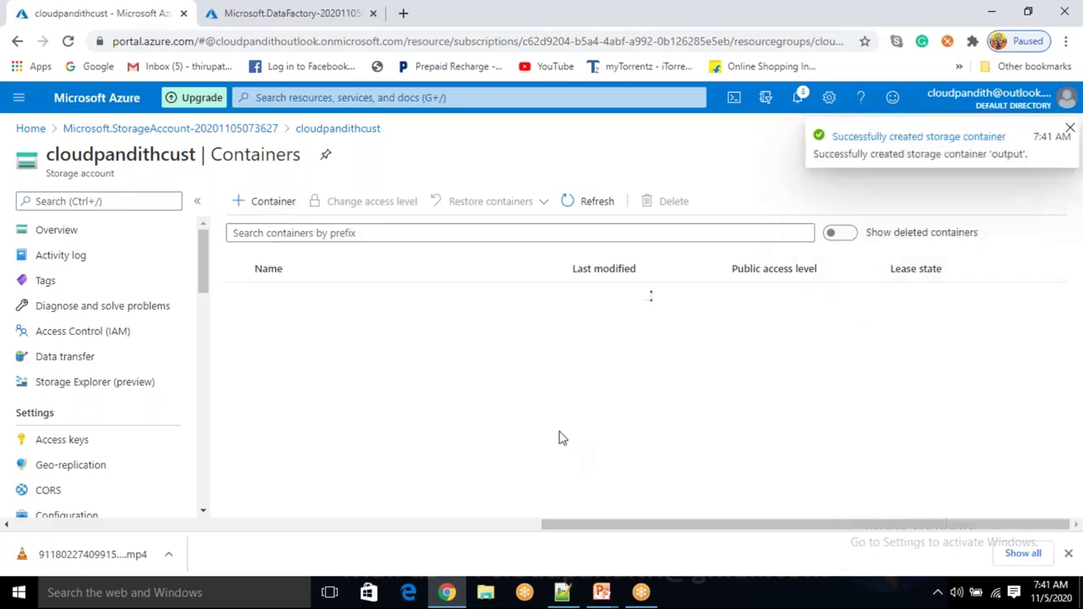
Upload cpcust.csv and cust_data.csv from the Downloads folder into the input container and dismiss the upload notices
click(266, 295)
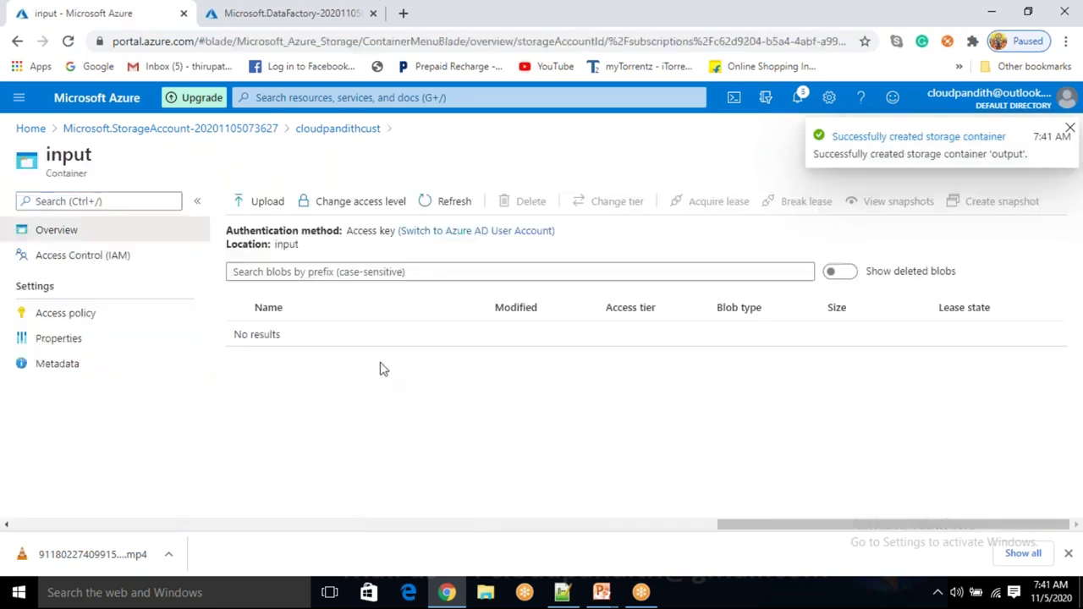
click(264, 201)
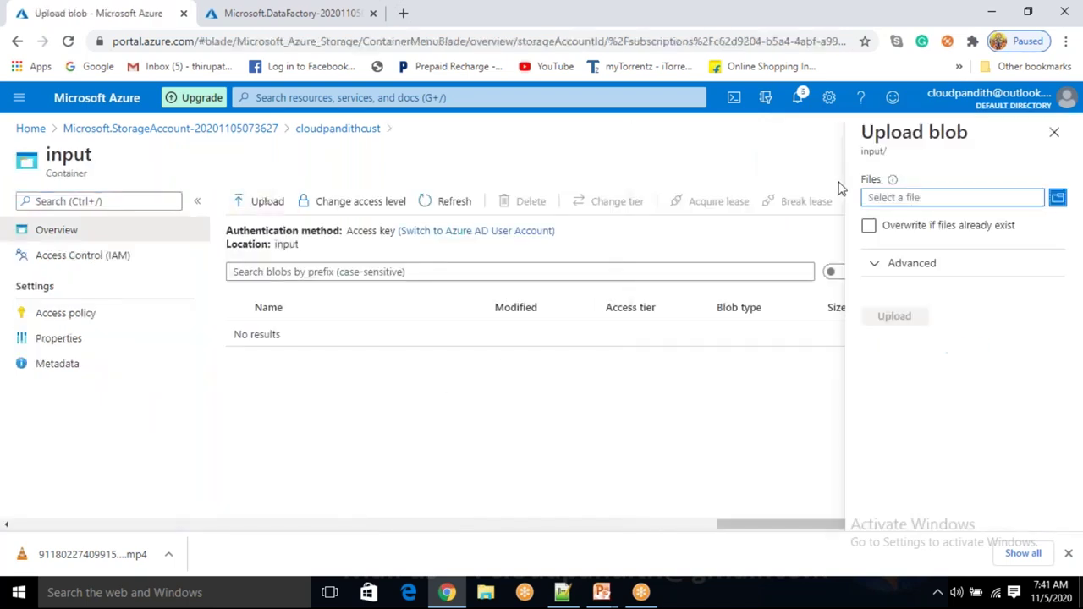
click(952, 197)
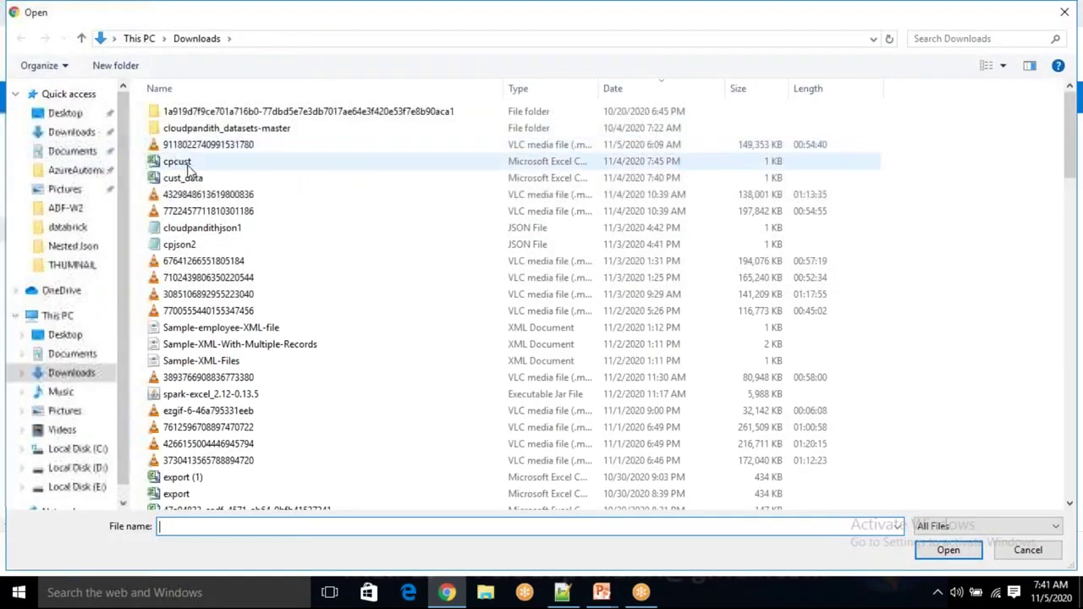
click(178, 160)
ctrl+click(183, 178)
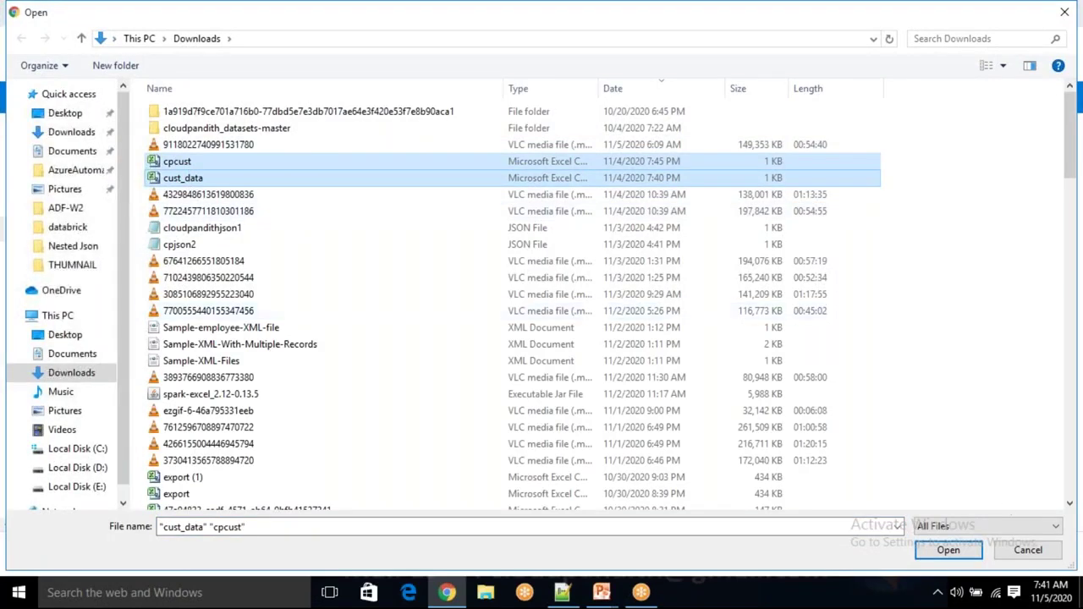
click(948, 550)
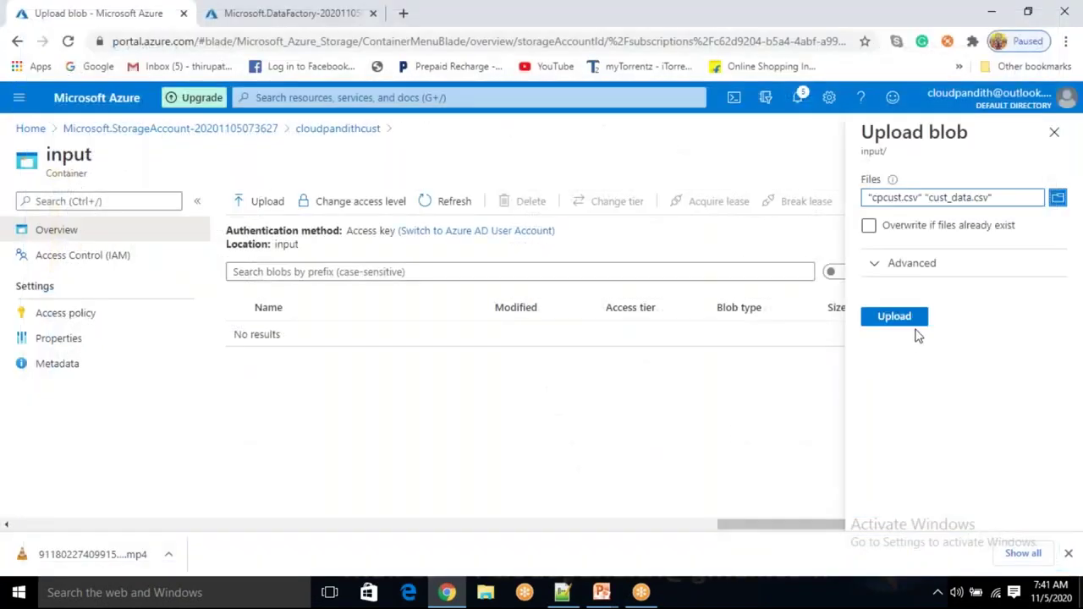
click(898, 316)
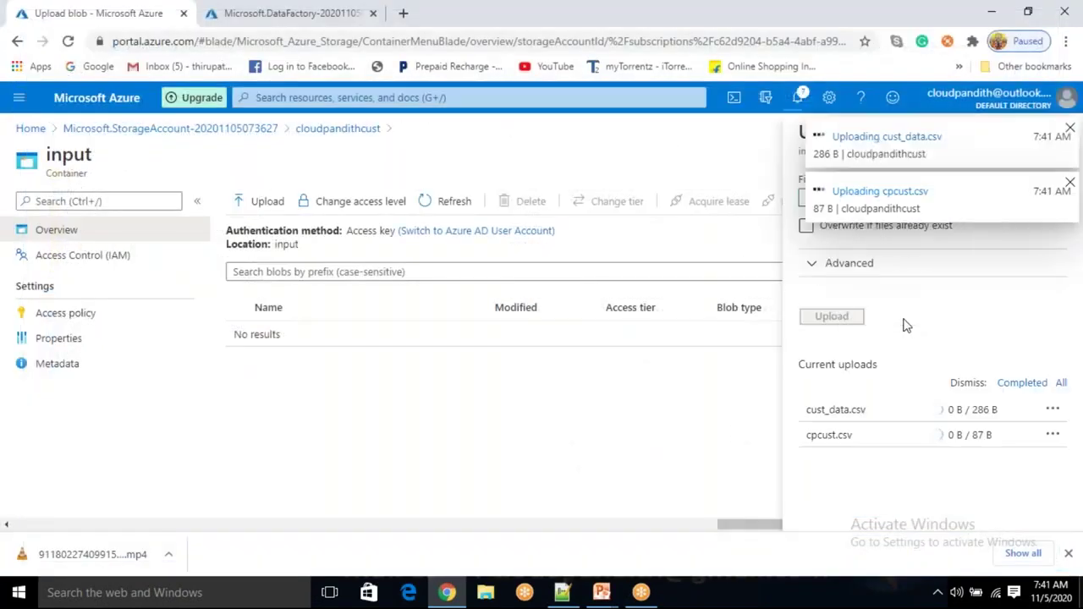
click(1070, 182)
click(1069, 129)
click(1063, 140)
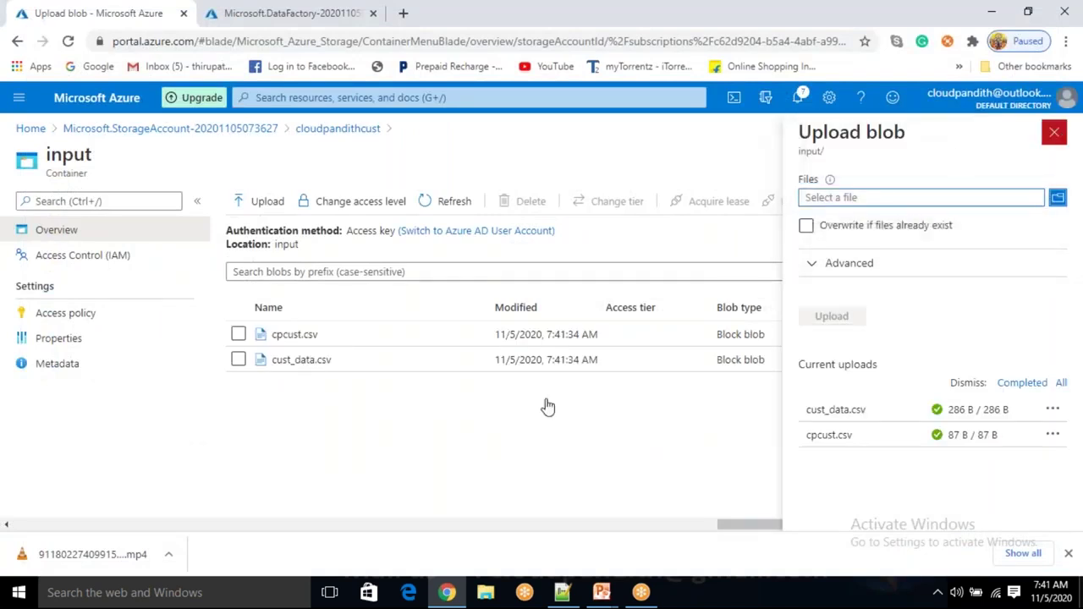
Open the contents of cpcust.csv in the blob editor and examine its first line and course rows
click(300, 335)
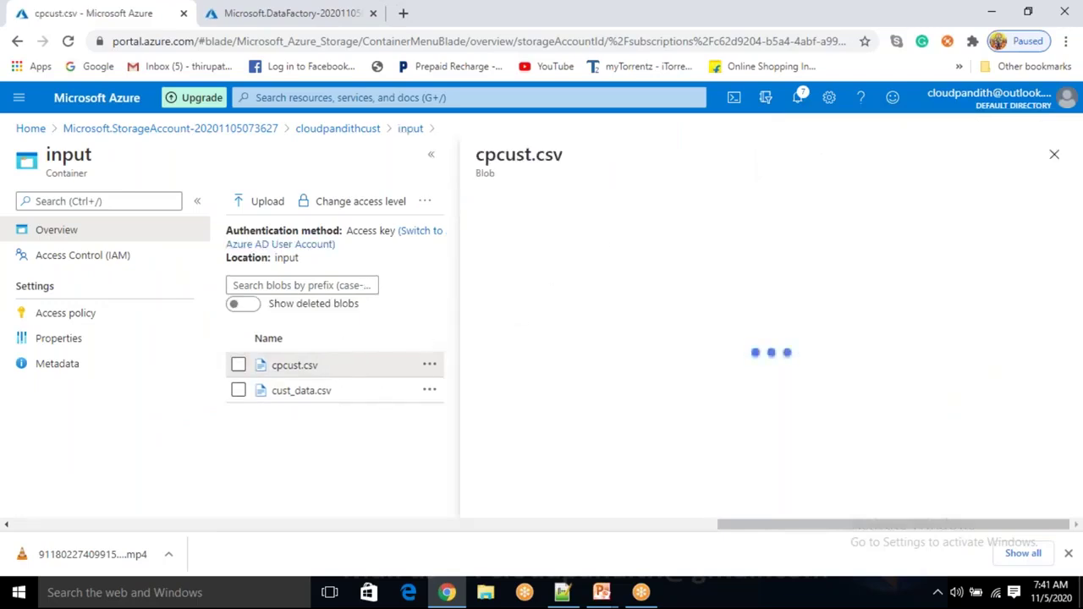
click(629, 240)
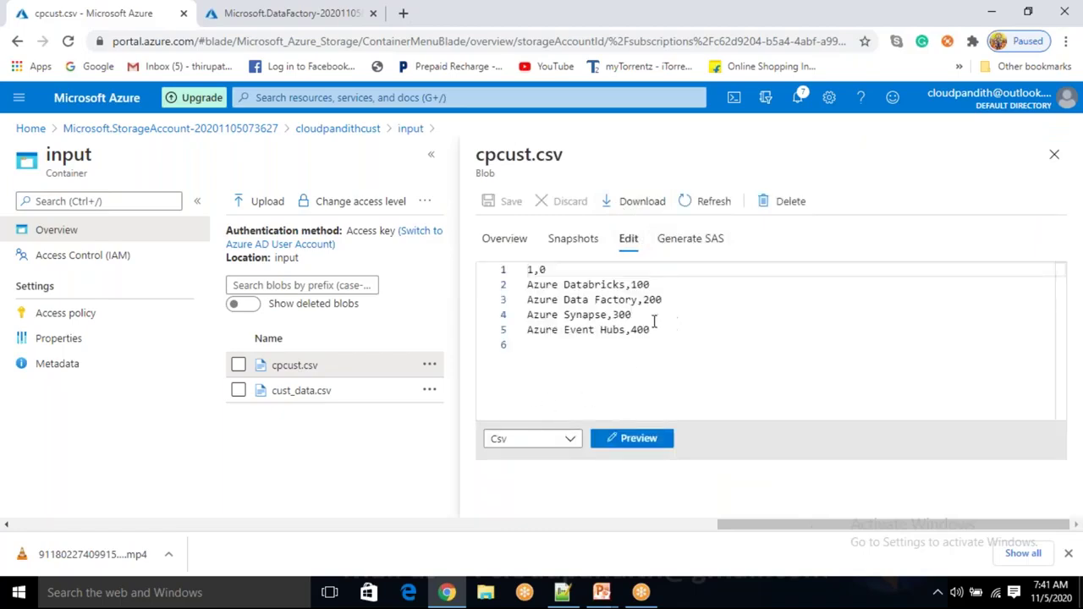
drag(654, 321, 632, 315)
drag(521, 271, 521, 269)
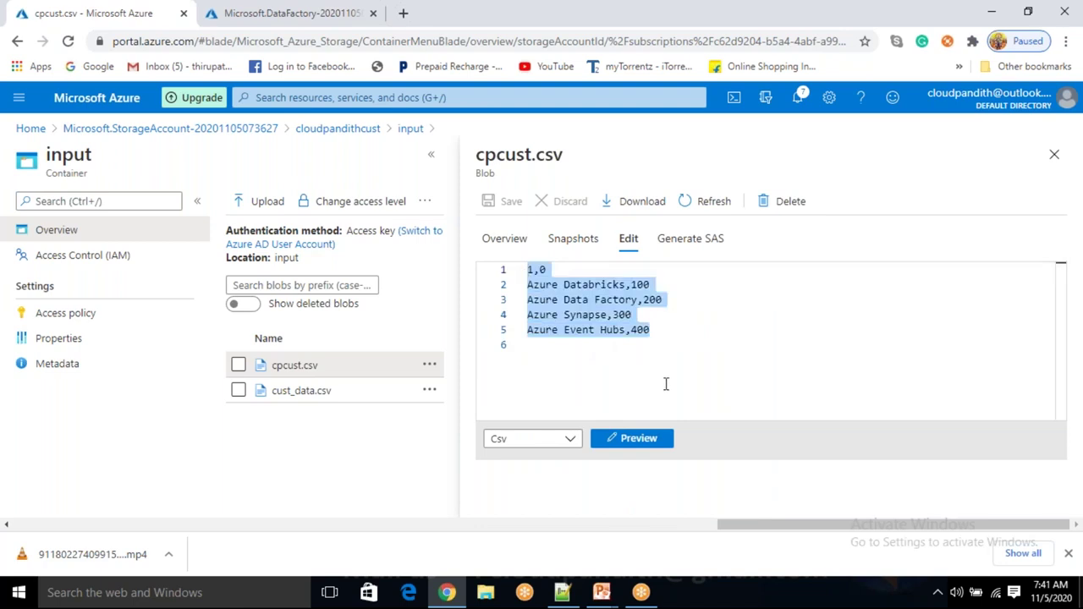
click(668, 378)
drag(657, 331, 523, 269)
click(696, 343)
drag(669, 335, 526, 269)
click(716, 334)
drag(696, 334, 526, 269)
click(680, 373)
drag(666, 334, 527, 271)
click(720, 334)
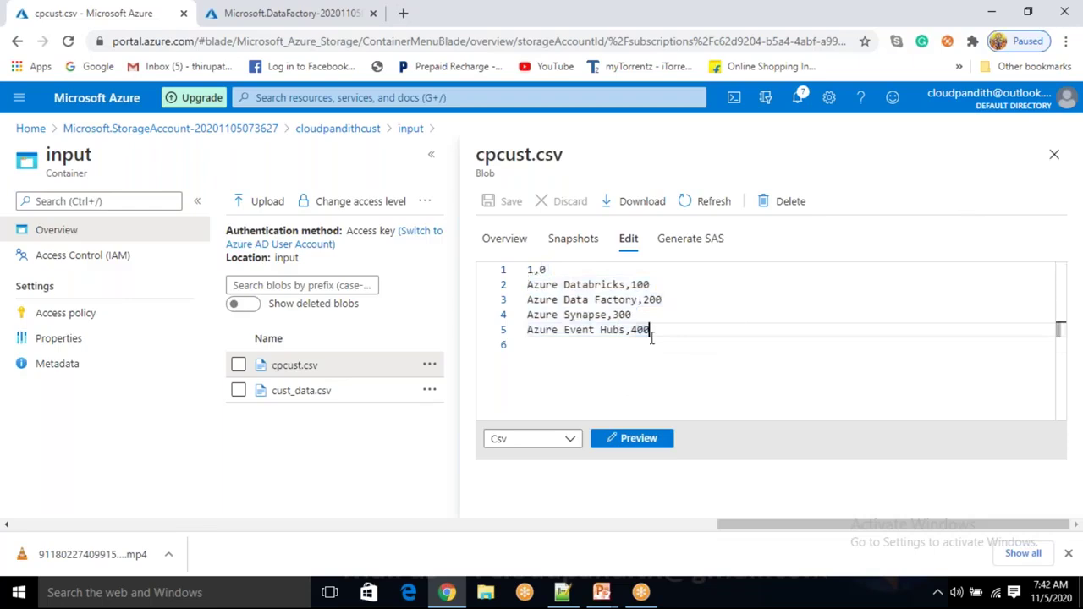
drag(657, 331, 503, 270)
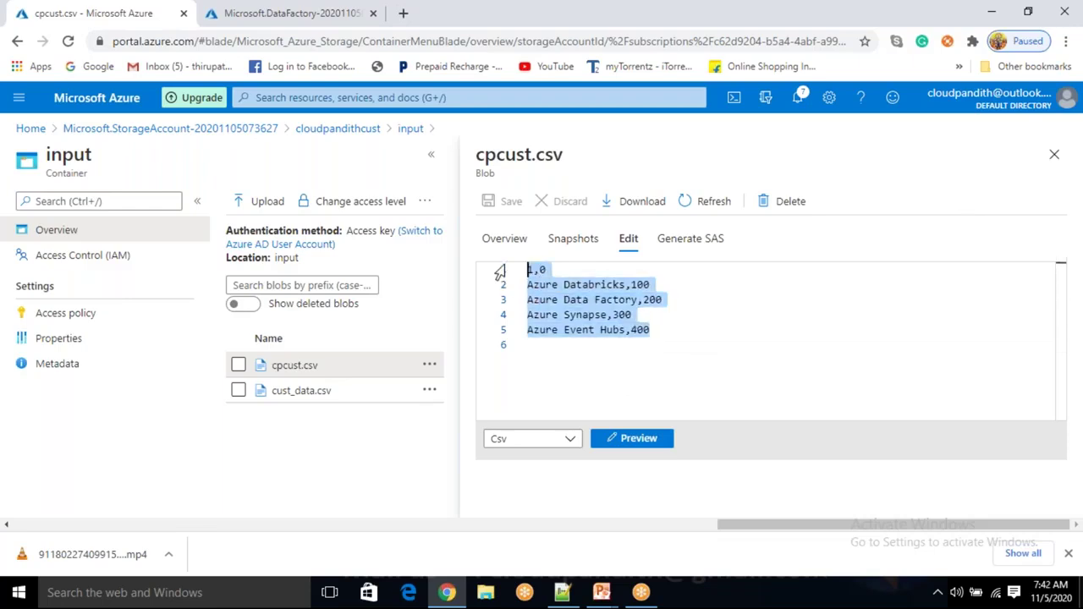
click(688, 328)
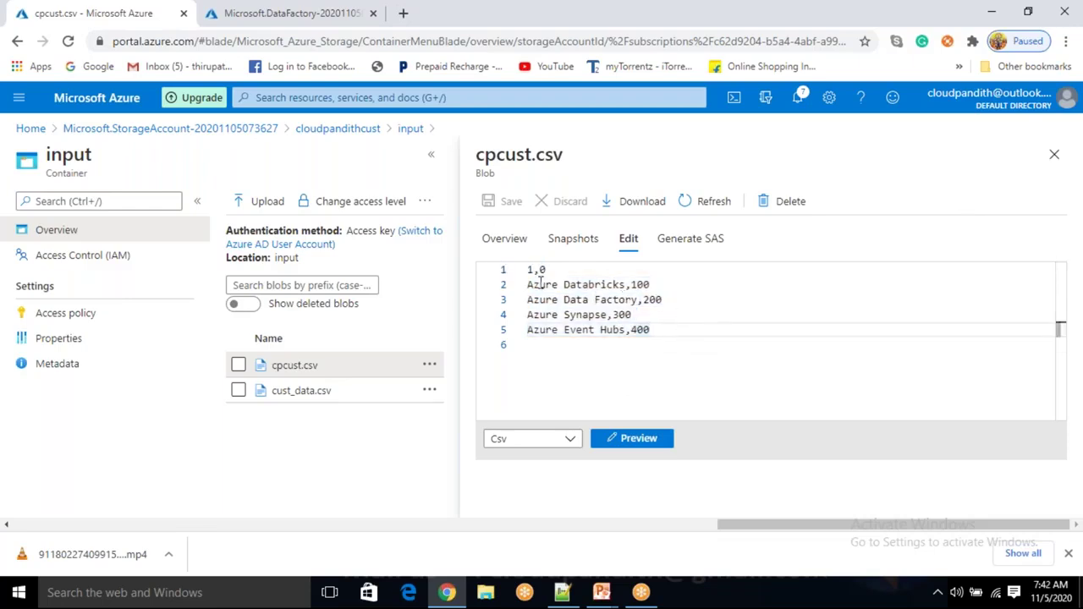
Replace the first line of cpcust.csv with the header coursename,price
click(528, 271)
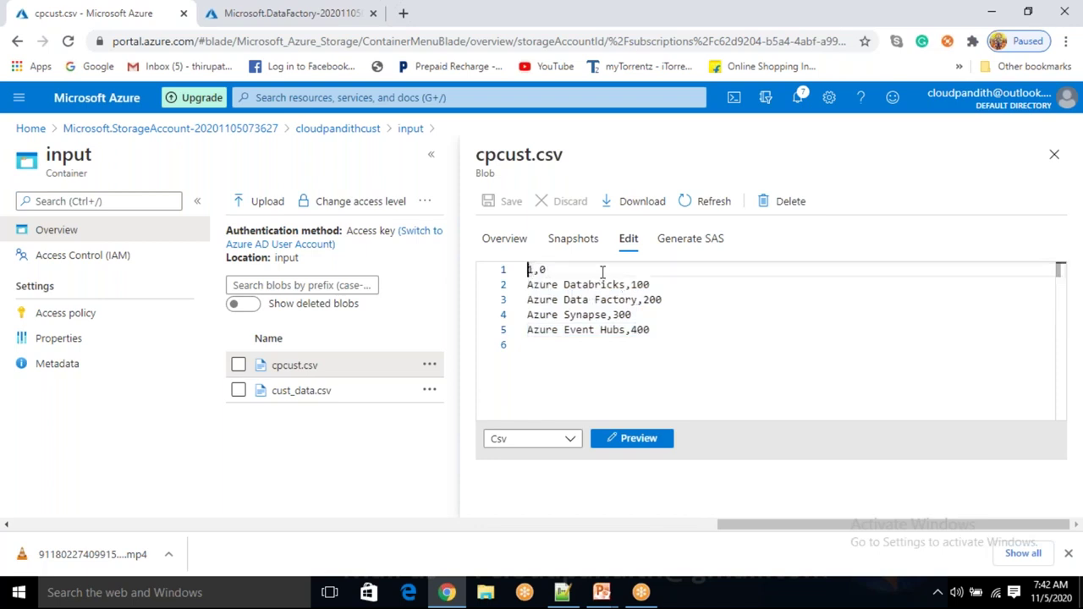
key(Return)
key(Down)
key(shift+End)
key(Delete)
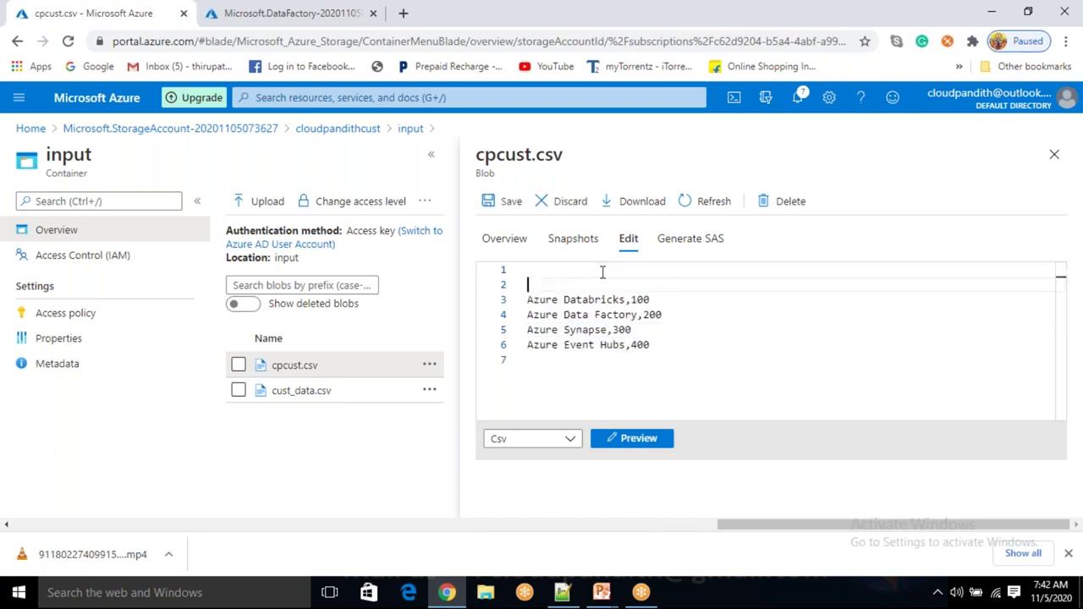
key(BackSpace)
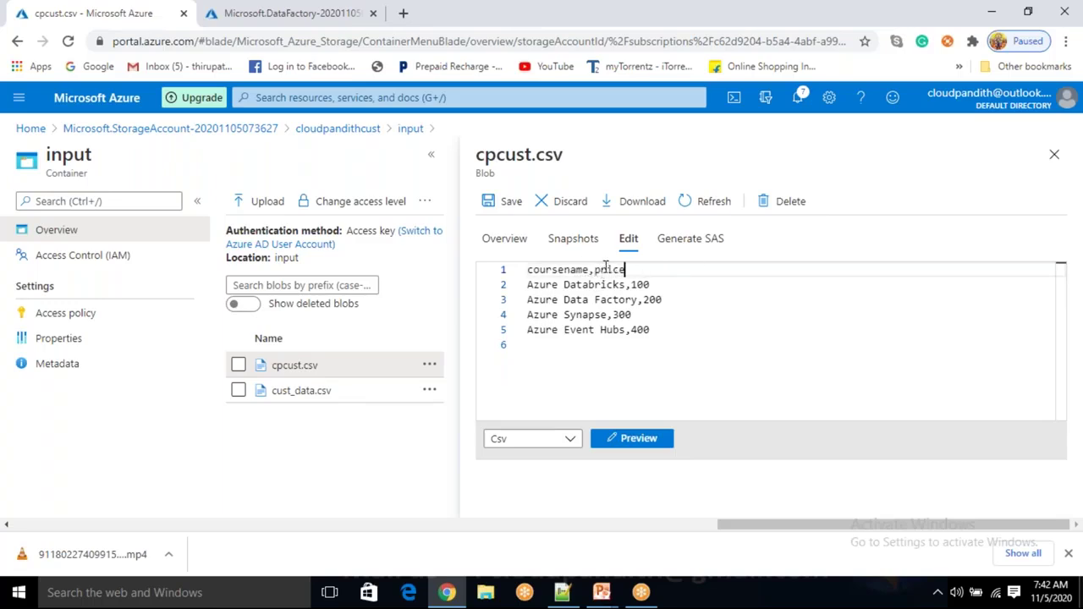
Review the column header and the course and price records in cpcust.csv
drag(653, 331, 533, 284)
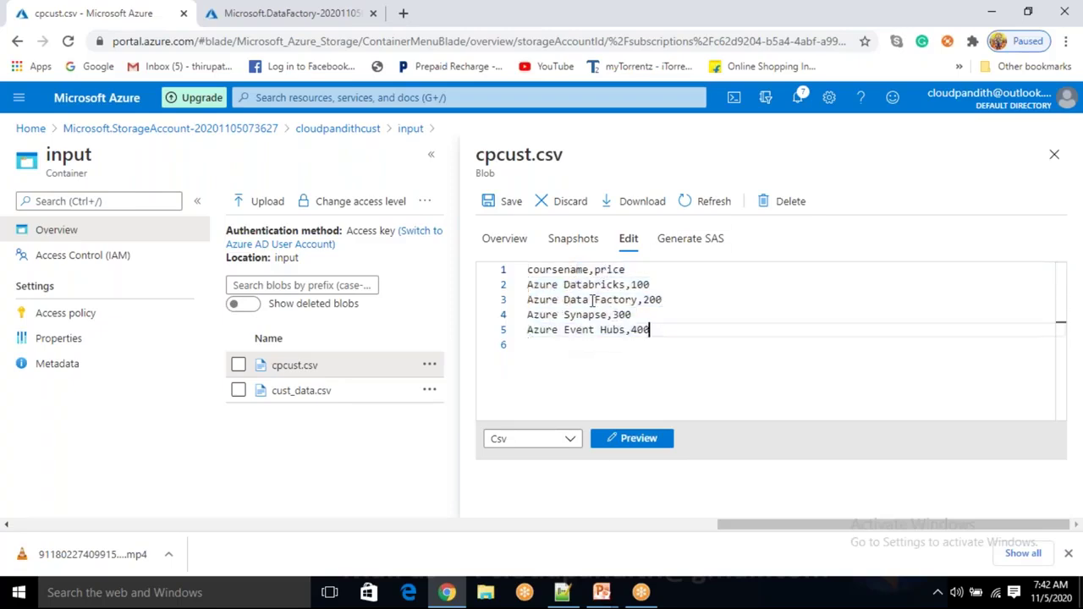
drag(652, 345, 524, 269)
click(672, 341)
drag(669, 315, 531, 269)
click(665, 316)
drag(623, 270, 533, 269)
click(658, 321)
drag(662, 331, 525, 275)
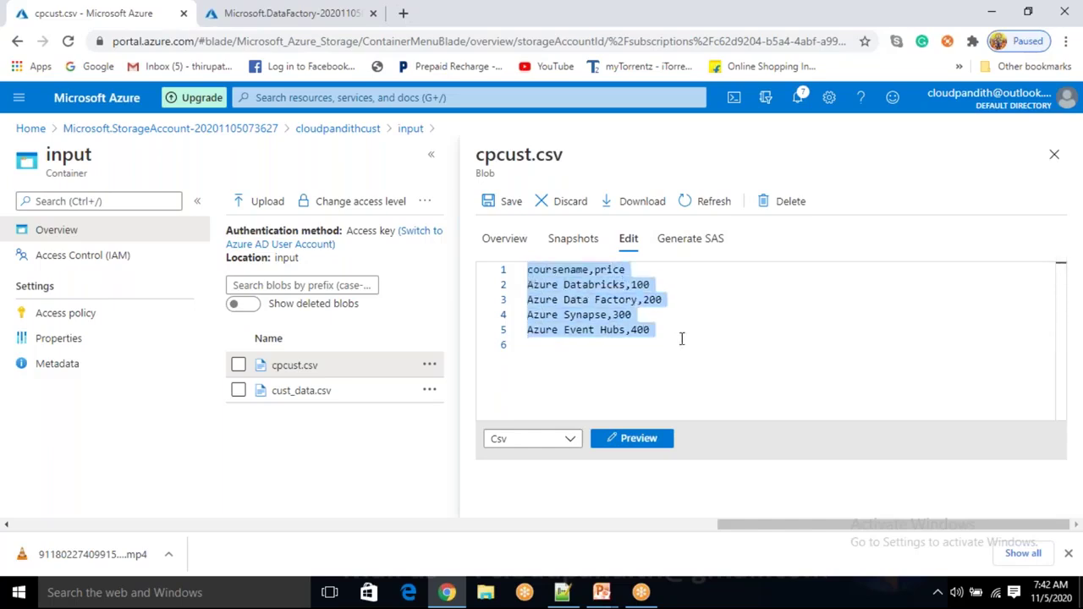
click(679, 339)
drag(680, 336, 520, 270)
click(668, 338)
drag(592, 308, 512, 275)
click(676, 330)
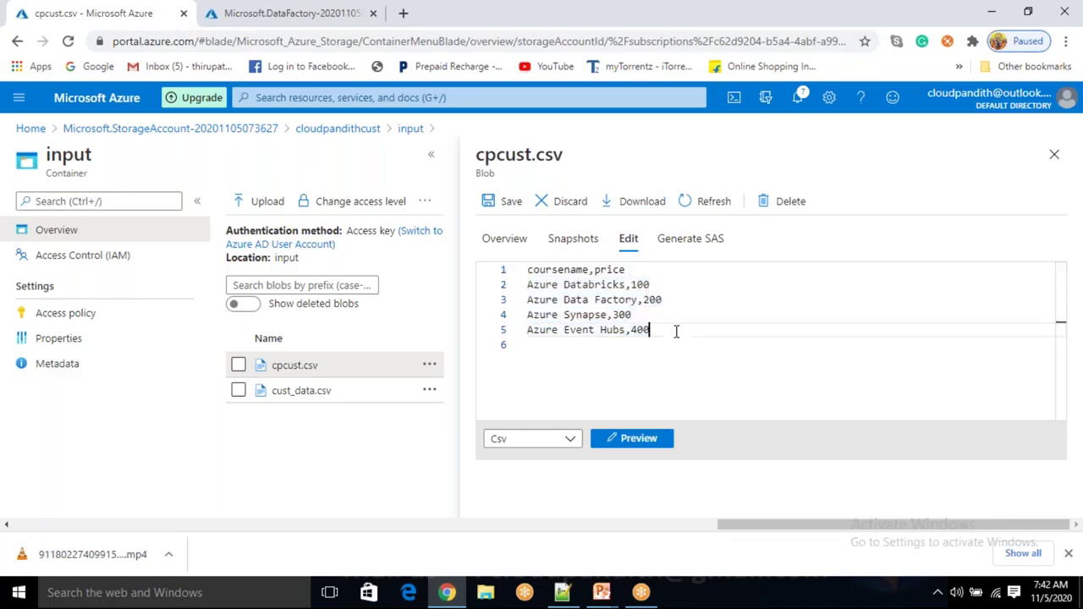
Save and close cpcust.csv, and open cust_data.csv in the blob editor
click(510, 201)
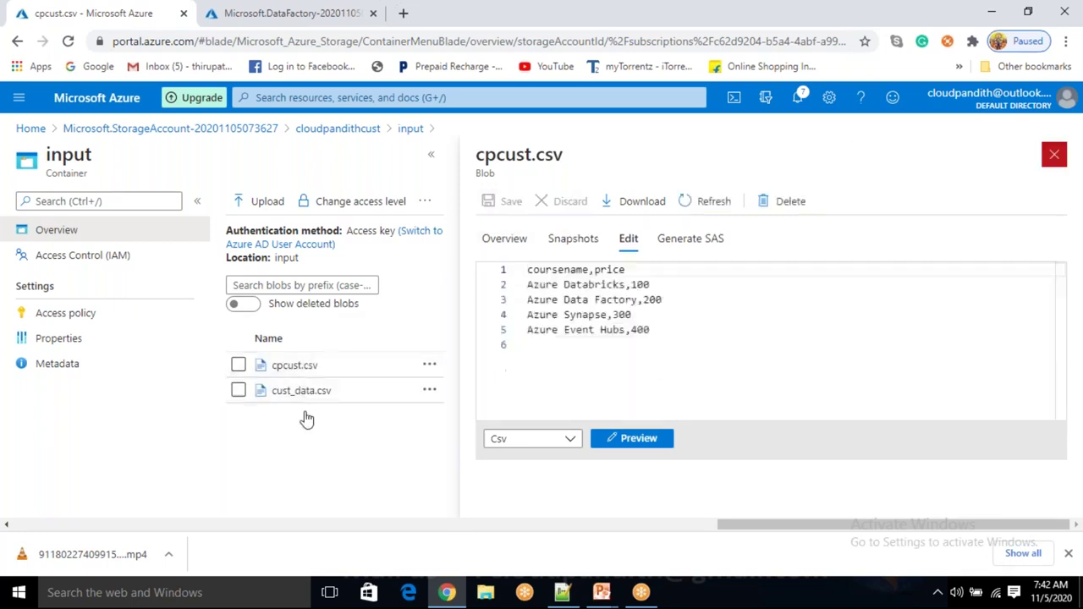
click(1054, 159)
click(308, 364)
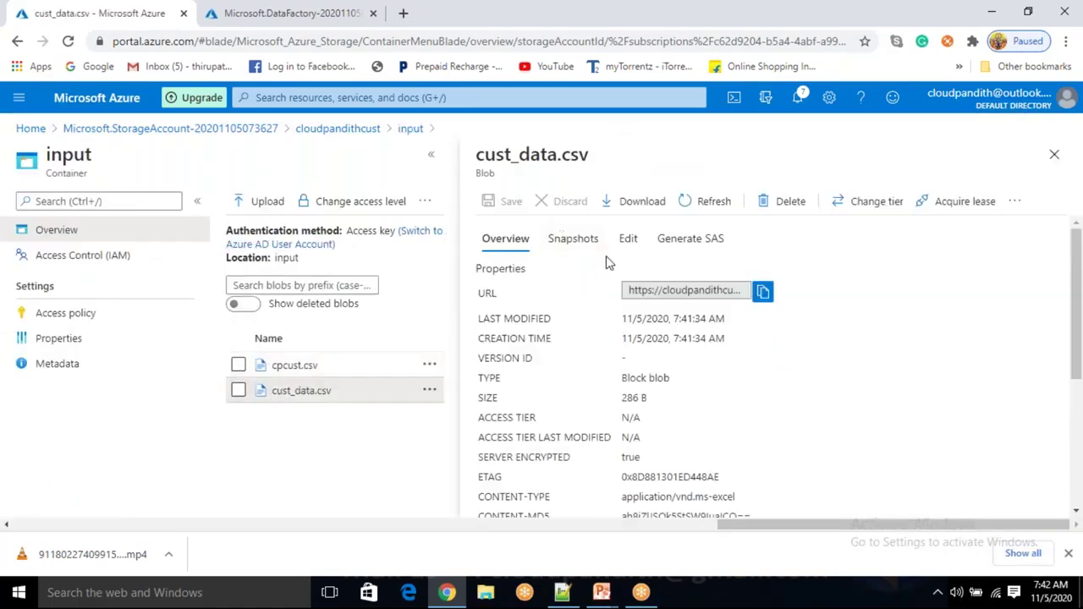
click(629, 241)
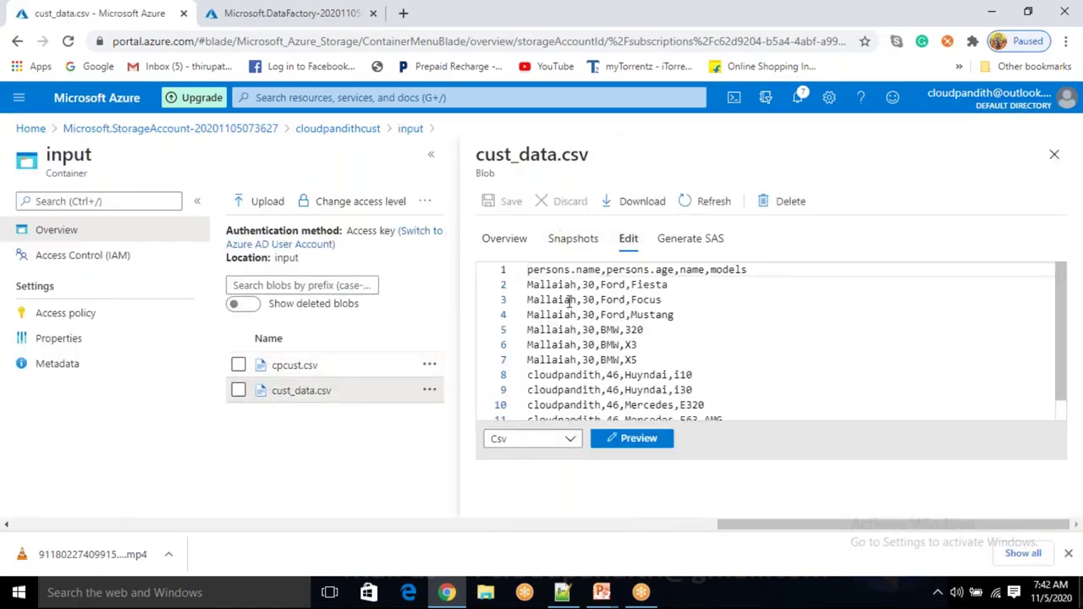
Shorten the first two column headers of cust_data.csv to persons and age
drag(530, 269, 660, 270)
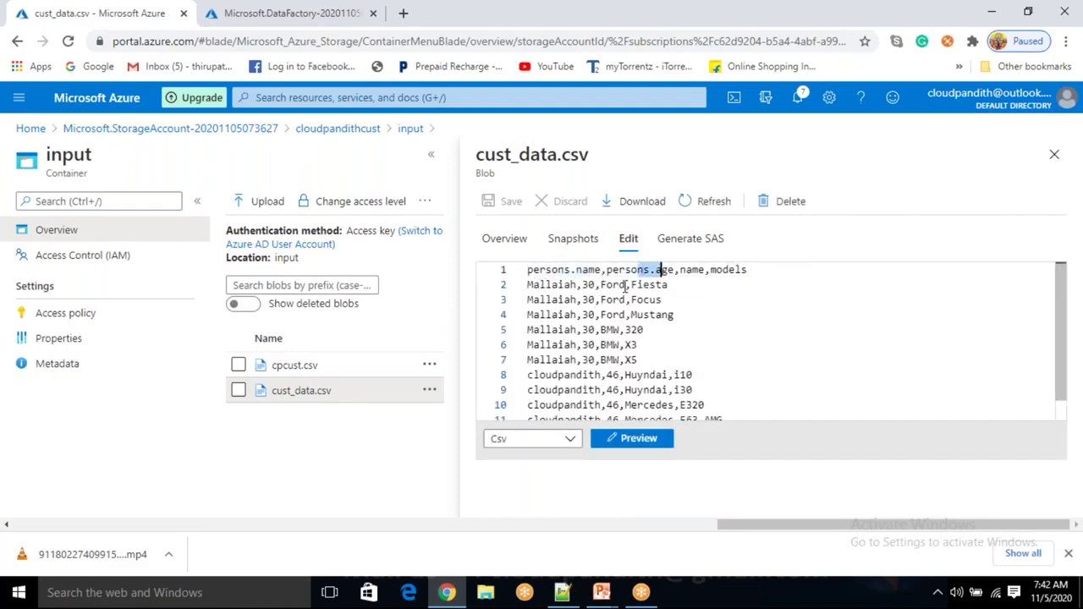
click(571, 270)
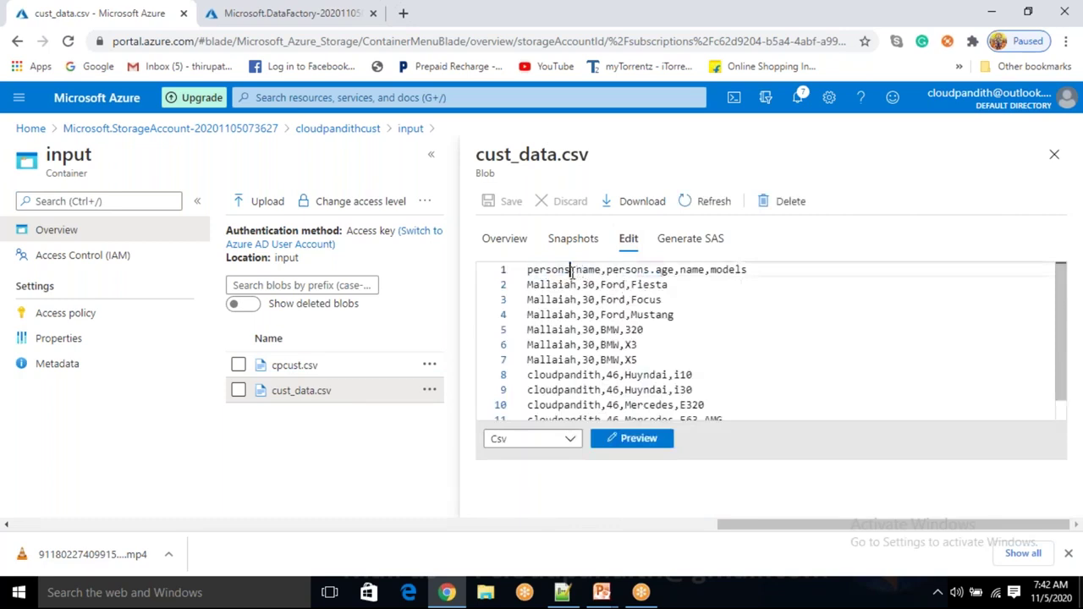
drag(571, 270, 603, 269)
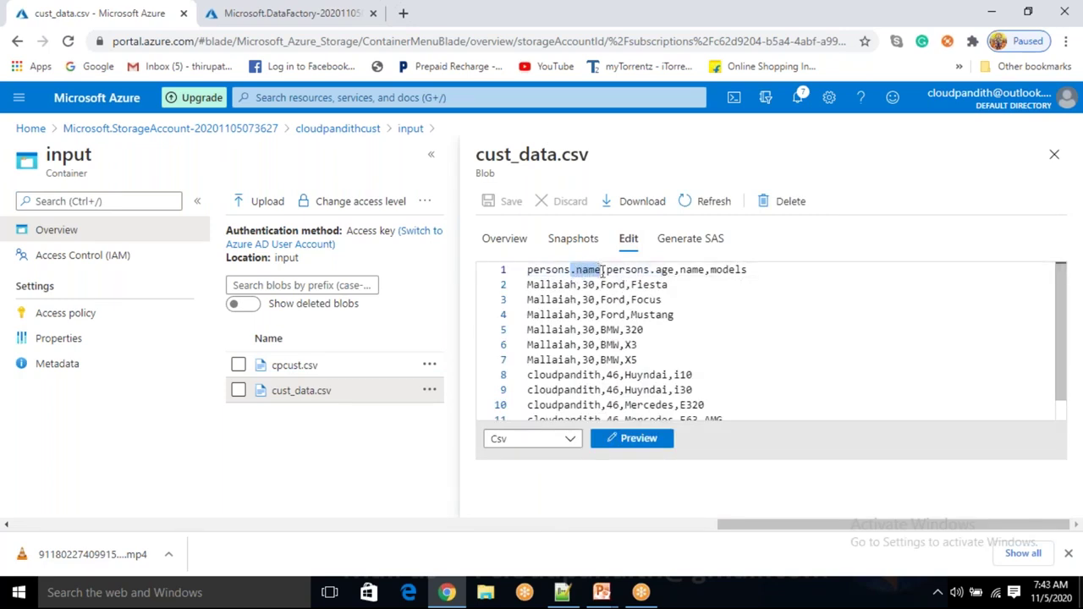
key(BackSpace)
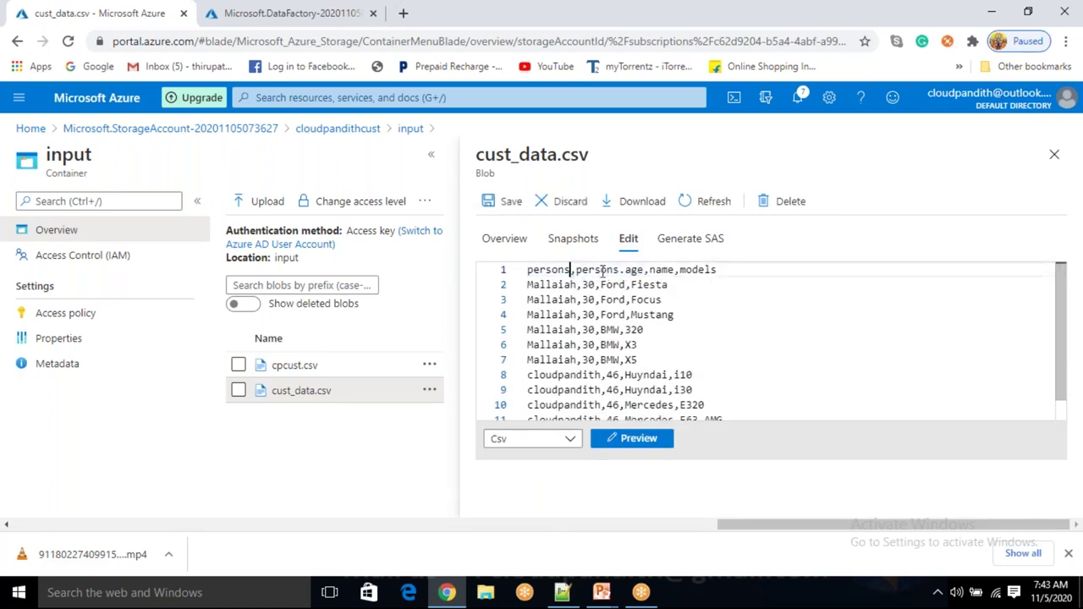
click(625, 270)
key(BackSpace)
key(BackSpace)
key(BackSpace)
key(BackSpace)
key(BackSpace)
key(BackSpace)
key(BackSpace)
key(BackSpace)
Check the header and data rows of cust_data.csv, save the file and close it
double_click(613, 269)
double_click(644, 270)
click(692, 302)
drag(538, 270, 624, 270)
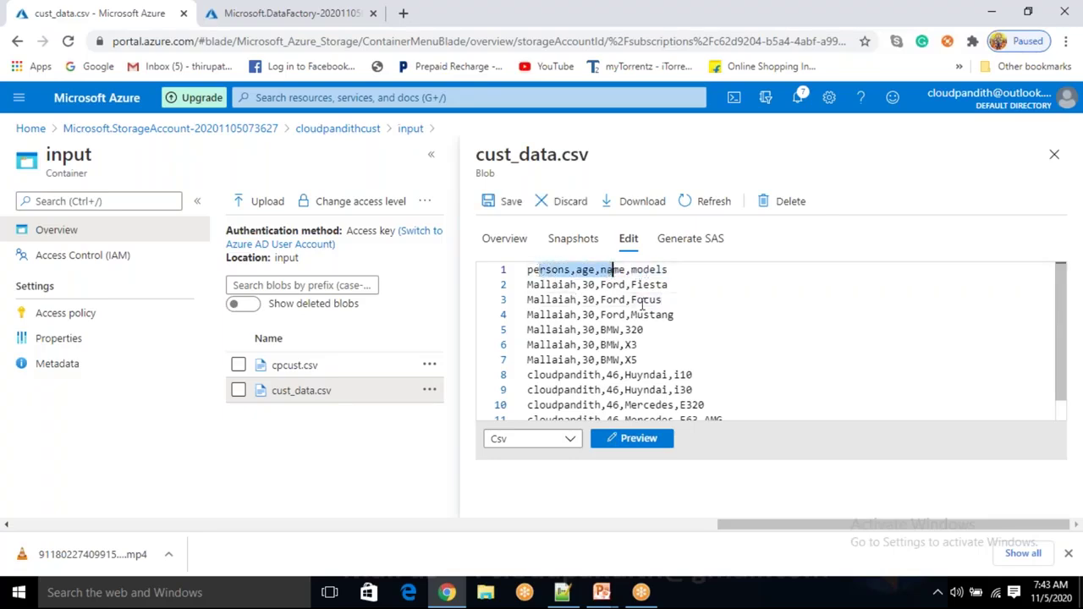
drag(683, 375, 677, 415)
click(528, 284)
click(504, 202)
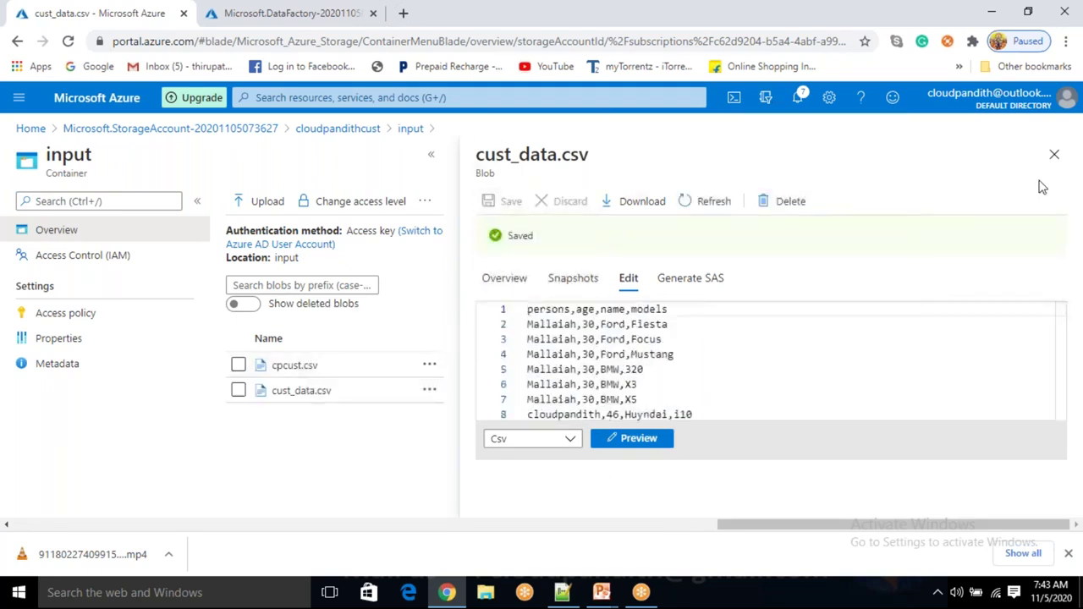
click(1053, 154)
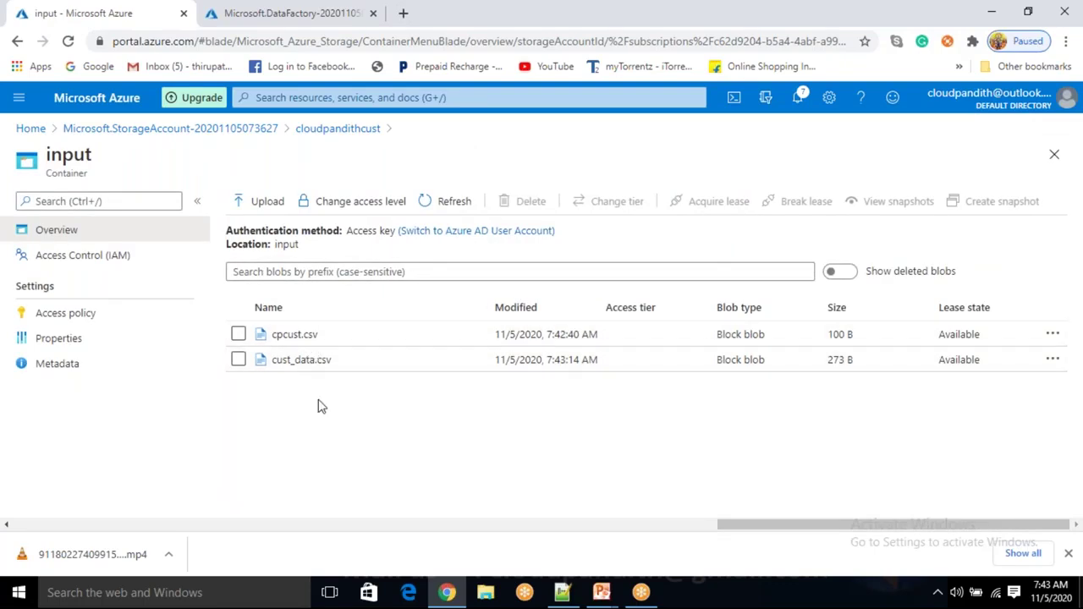
Return to the cloudpandithcust containers and open the output container to view its contents
click(315, 128)
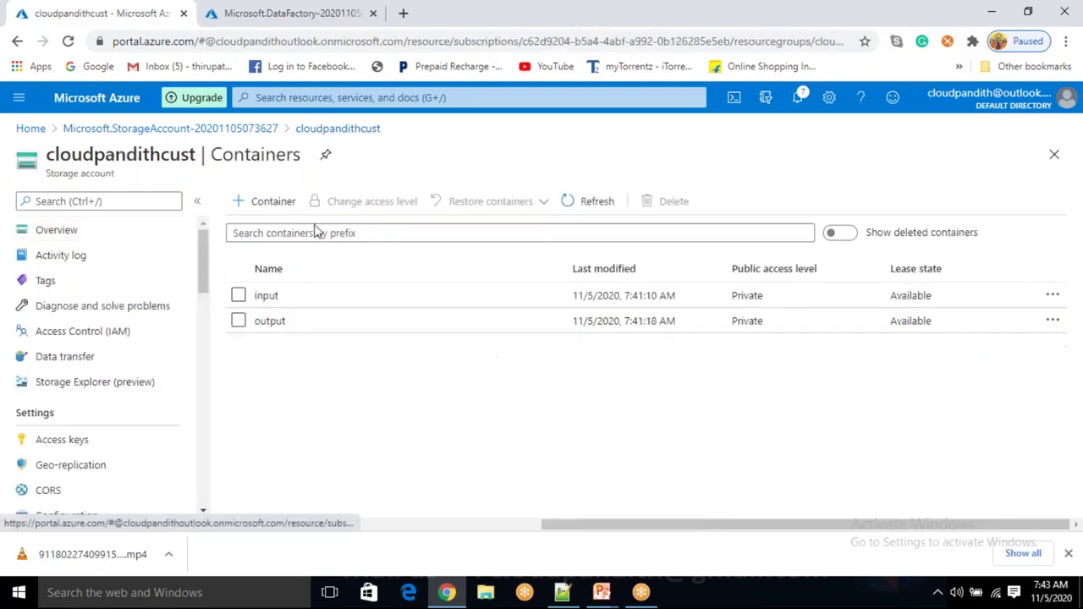
click(269, 321)
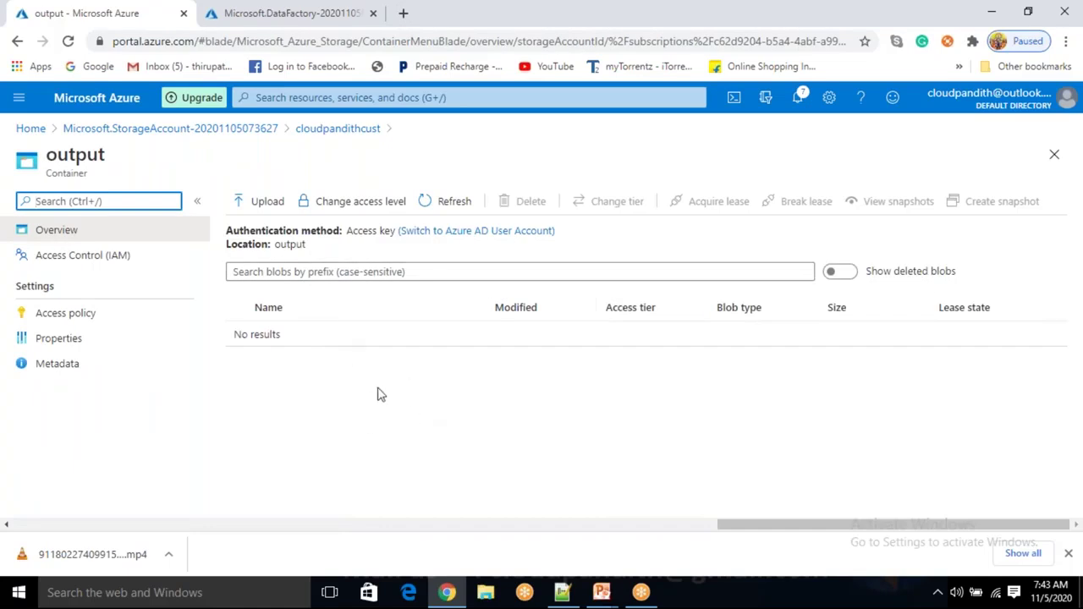
Open the cloudpandithadfv2 data factory, launch its Author & Monitor site and display the linked services
click(279, 14)
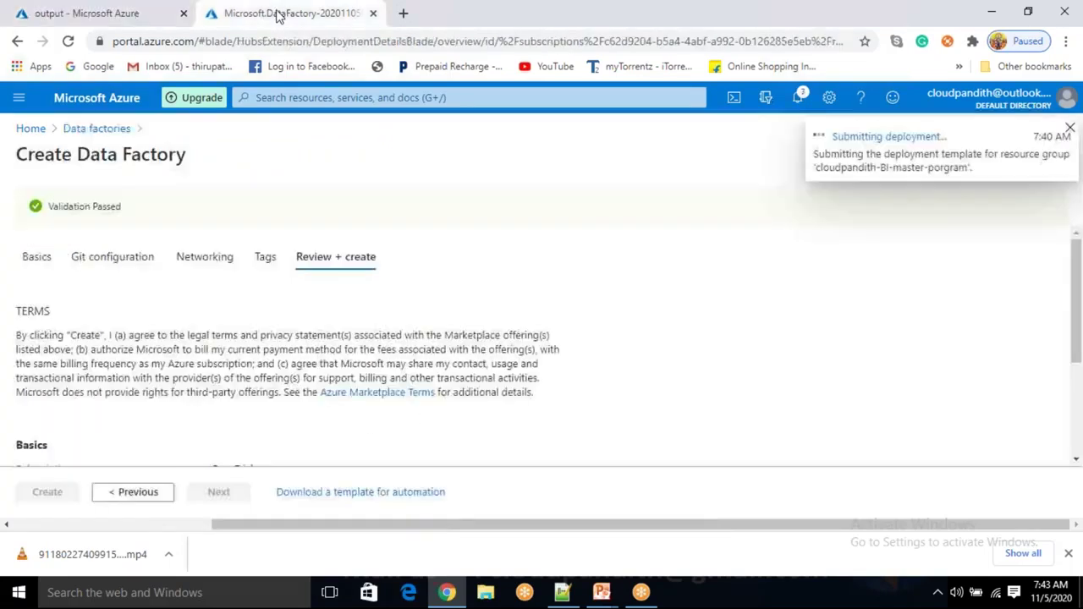
click(343, 435)
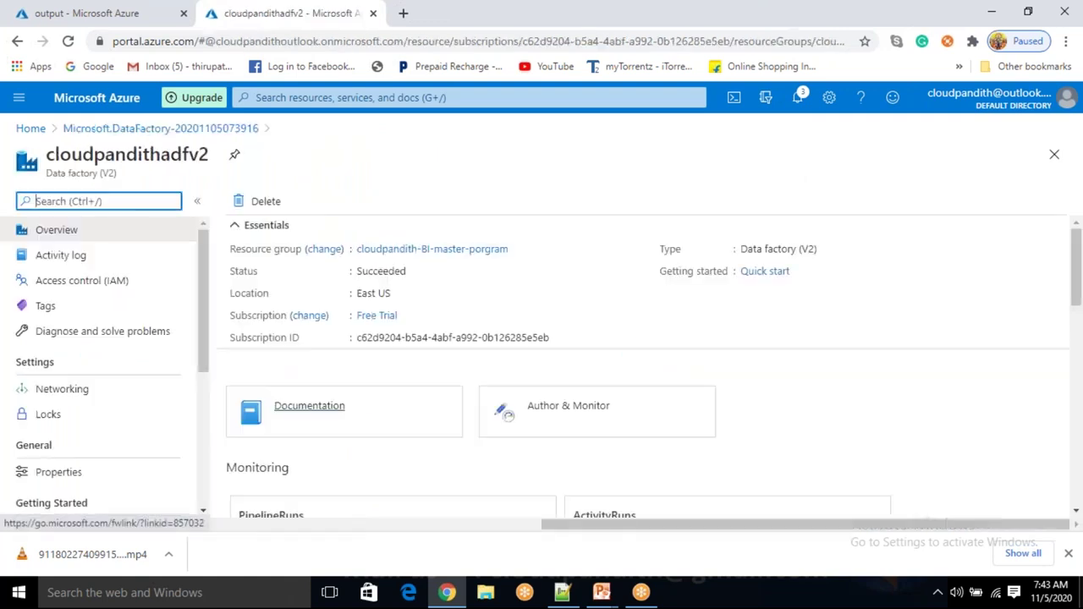
drag(1022, 427, 1081, 526)
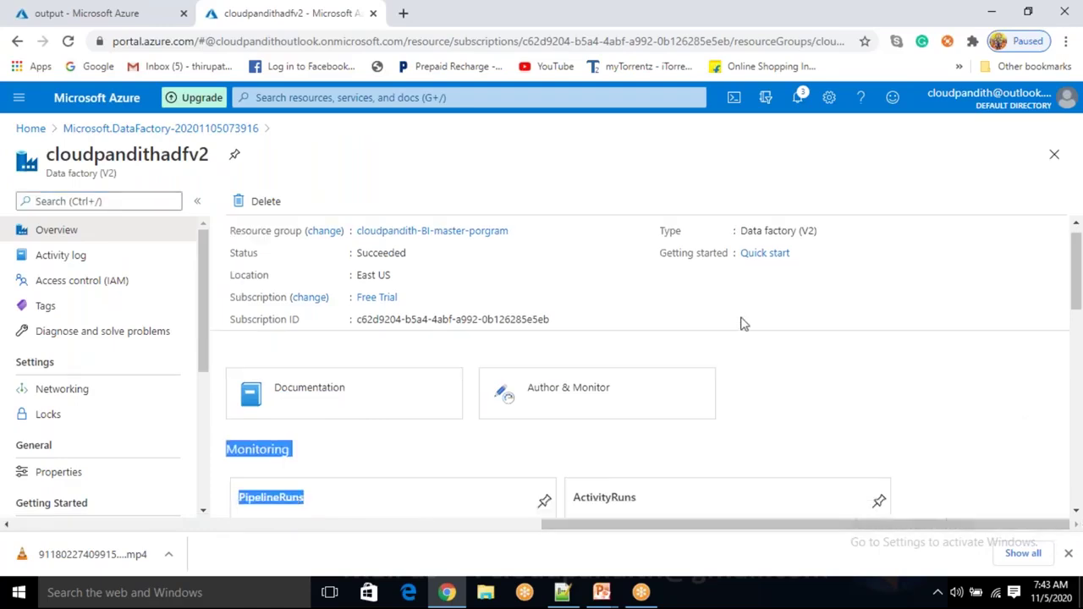
click(806, 349)
click(621, 404)
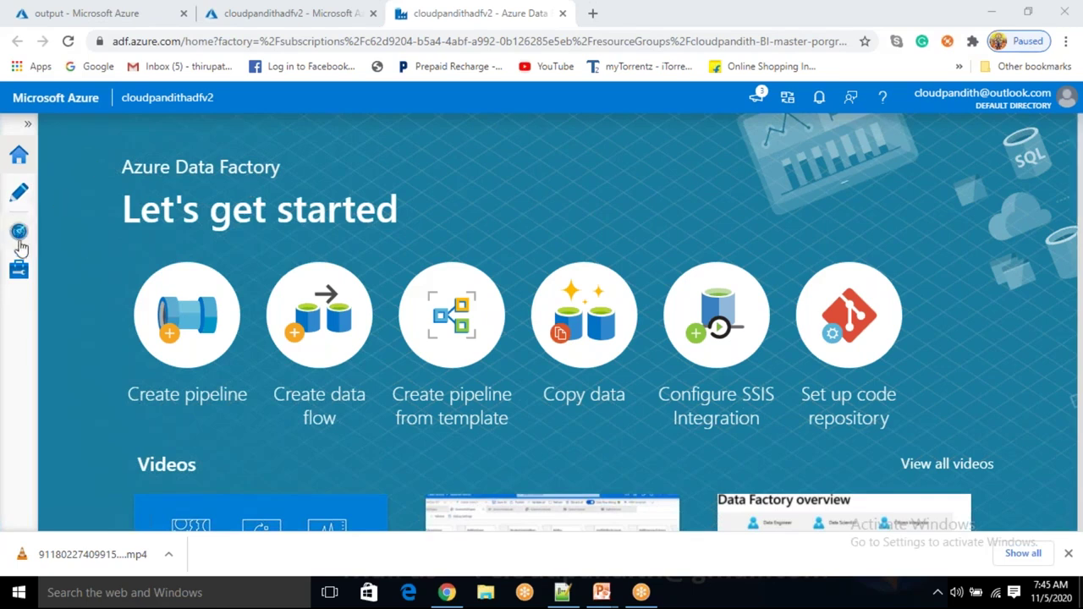
click(19, 271)
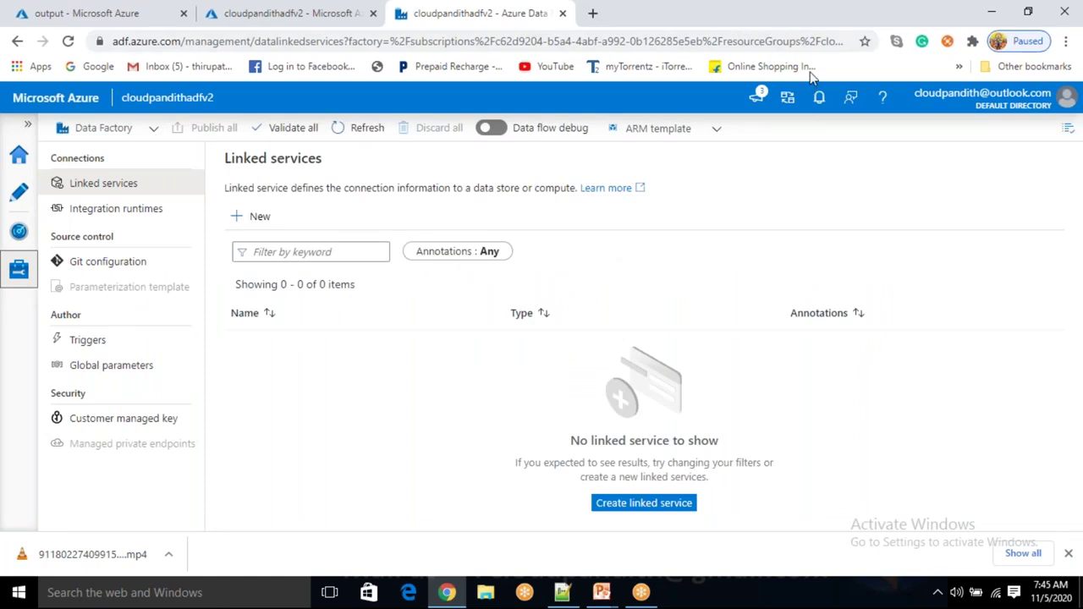
click(336, 393)
Return to the cloudpandithcust storage account and view cust_data.csv in the input container
click(139, 10)
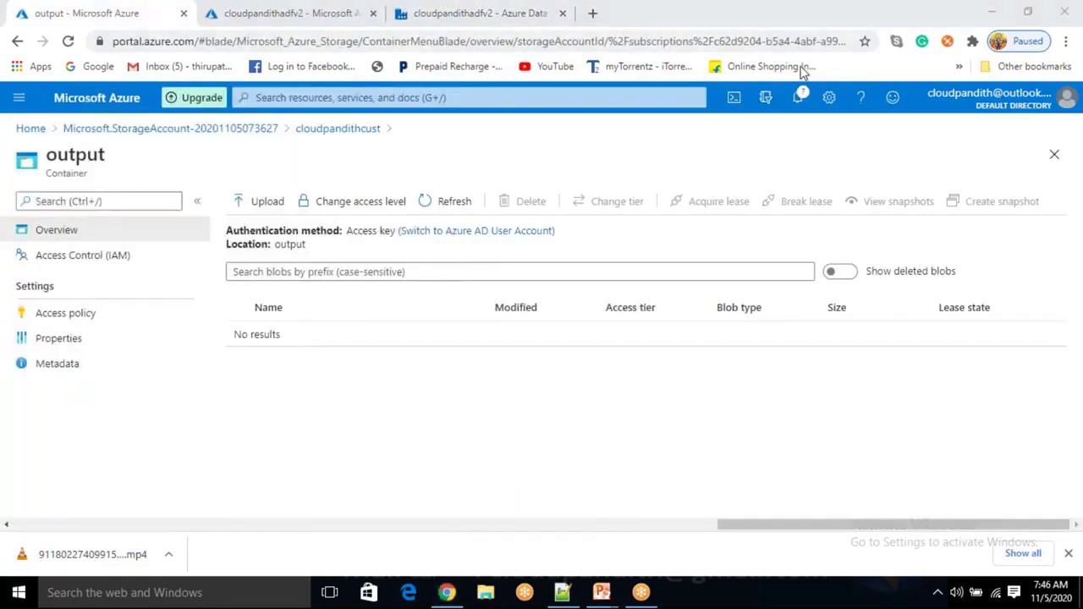
click(330, 131)
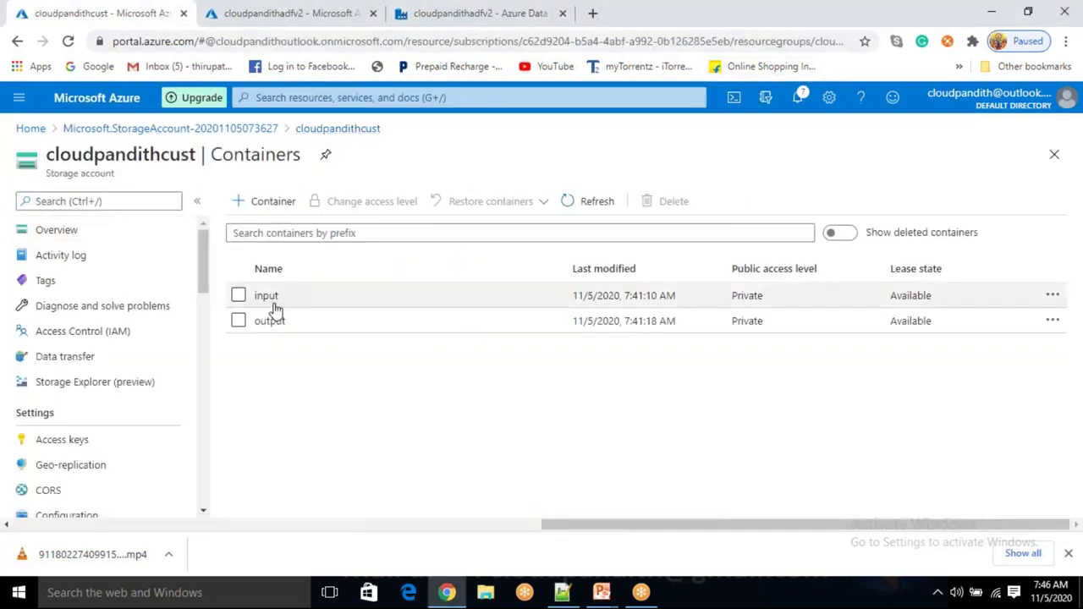
click(275, 298)
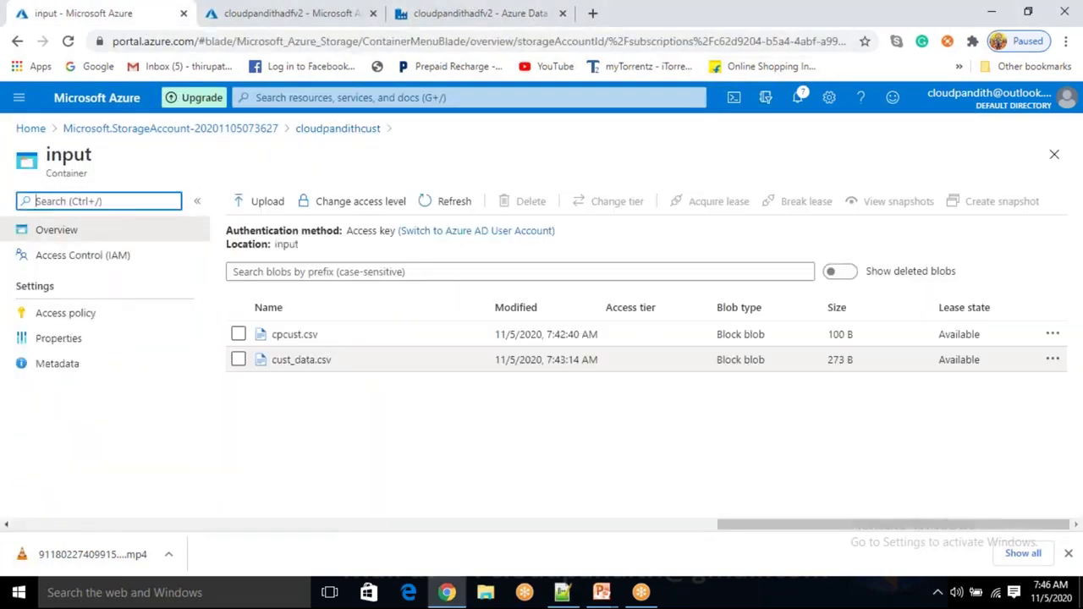
click(301, 359)
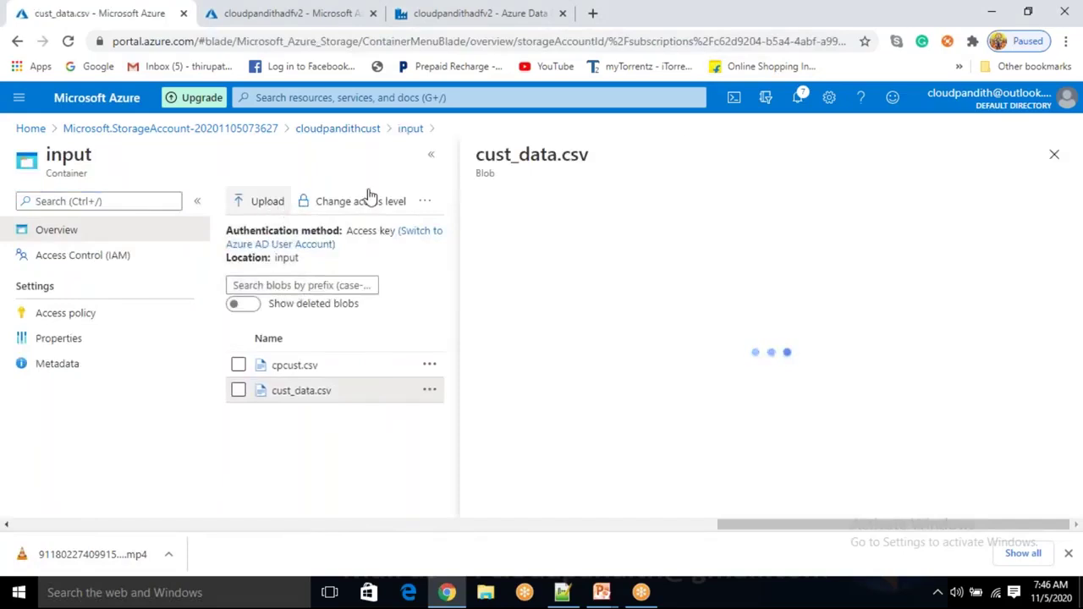
Examine the blob types offered in the advanced upload options for the input container, and leave without uploading
click(1053, 154)
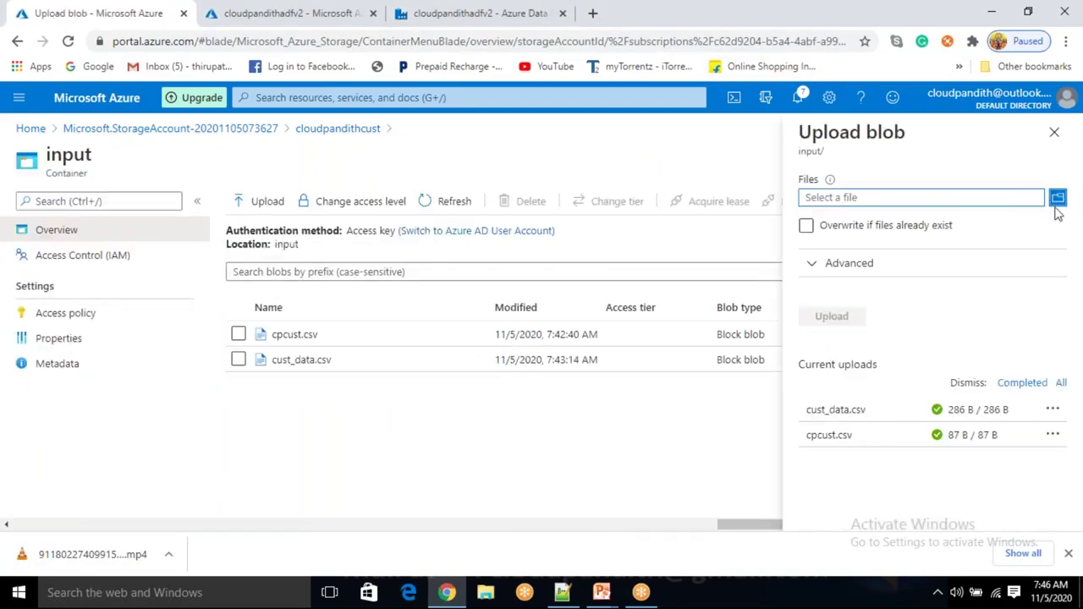
click(851, 269)
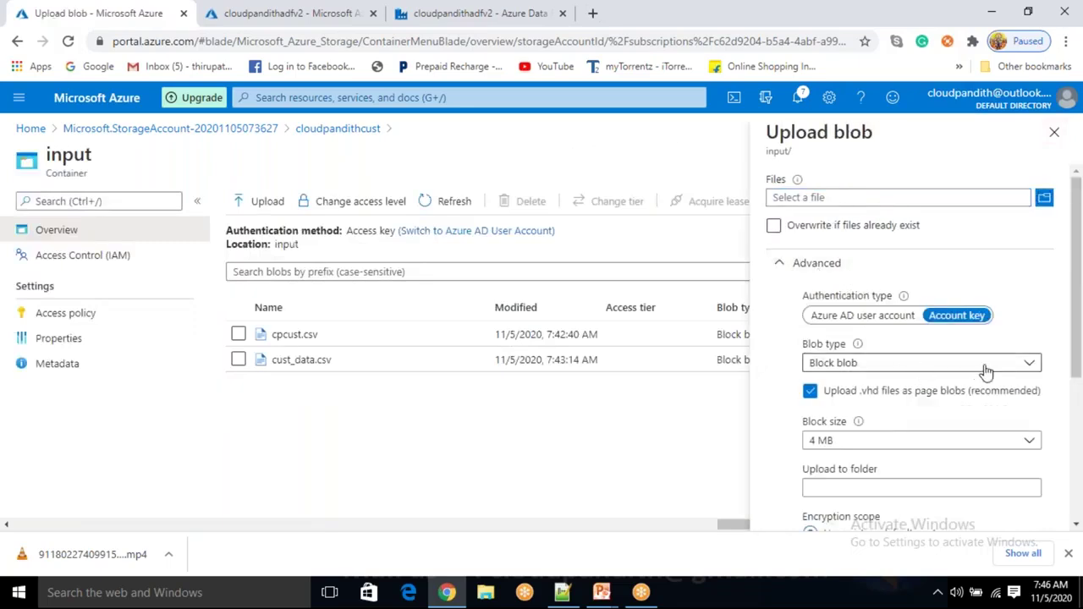
click(1030, 366)
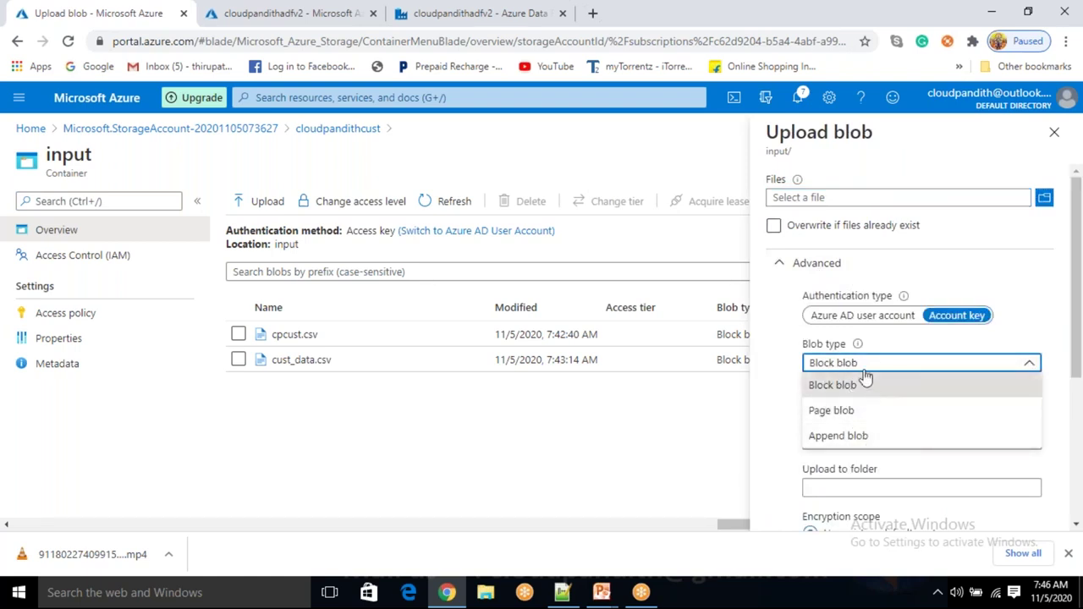
click(776, 328)
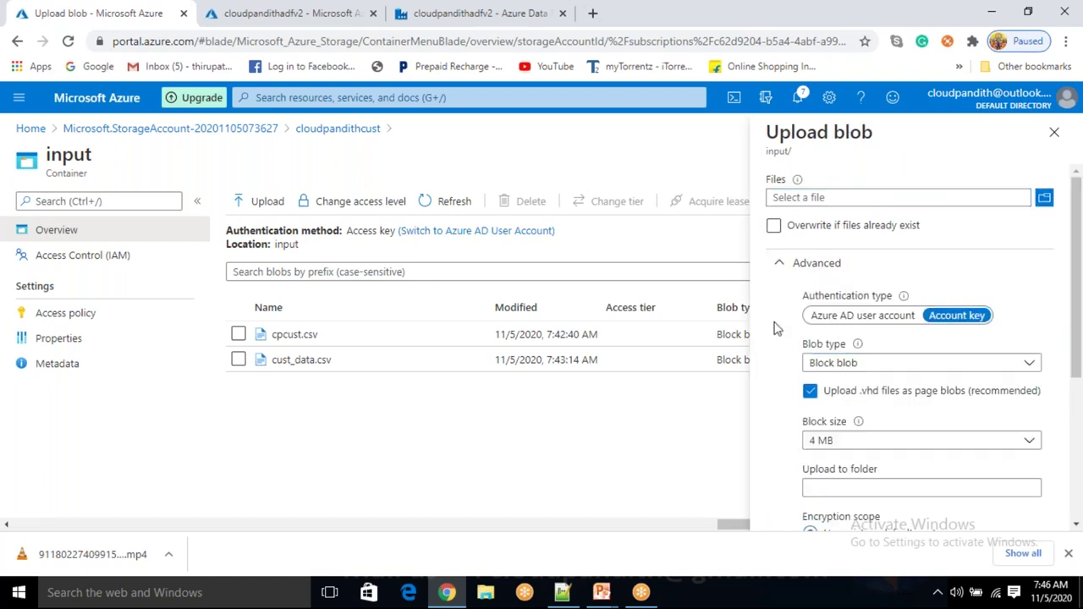
click(833, 370)
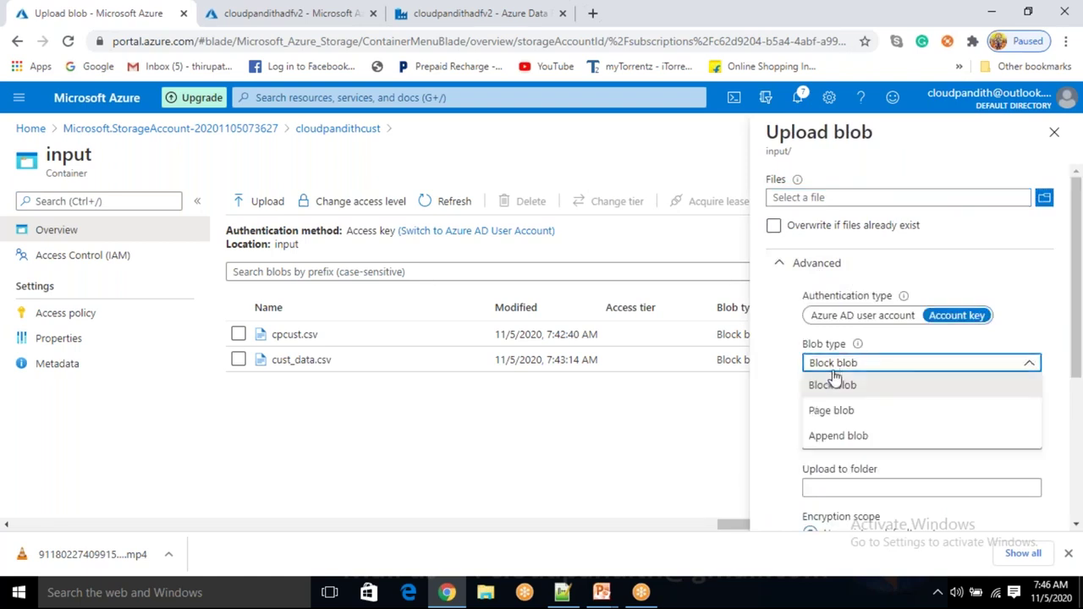
click(1055, 142)
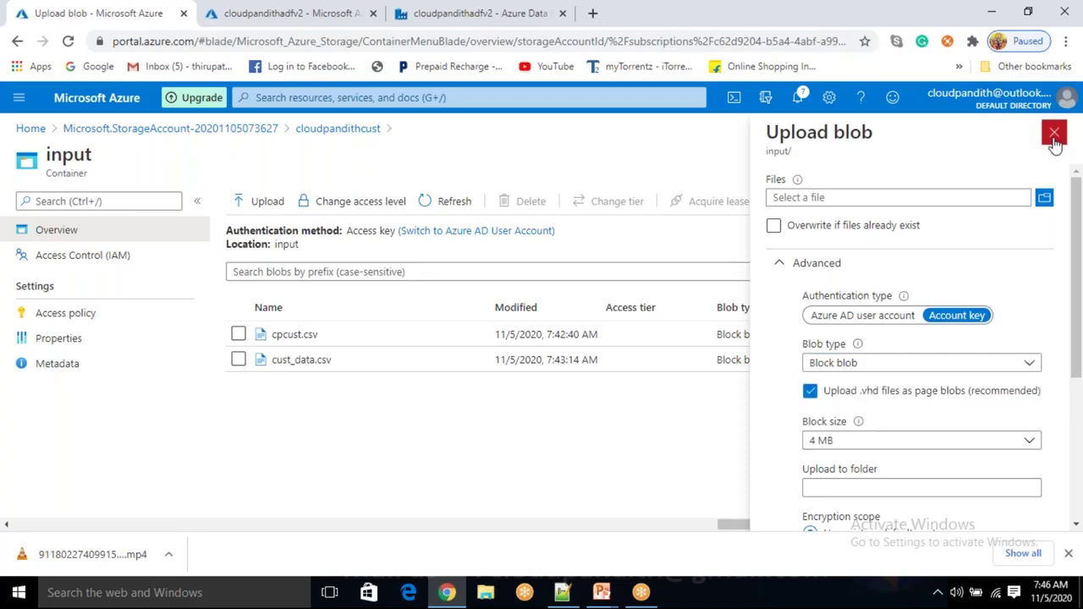
click(1052, 134)
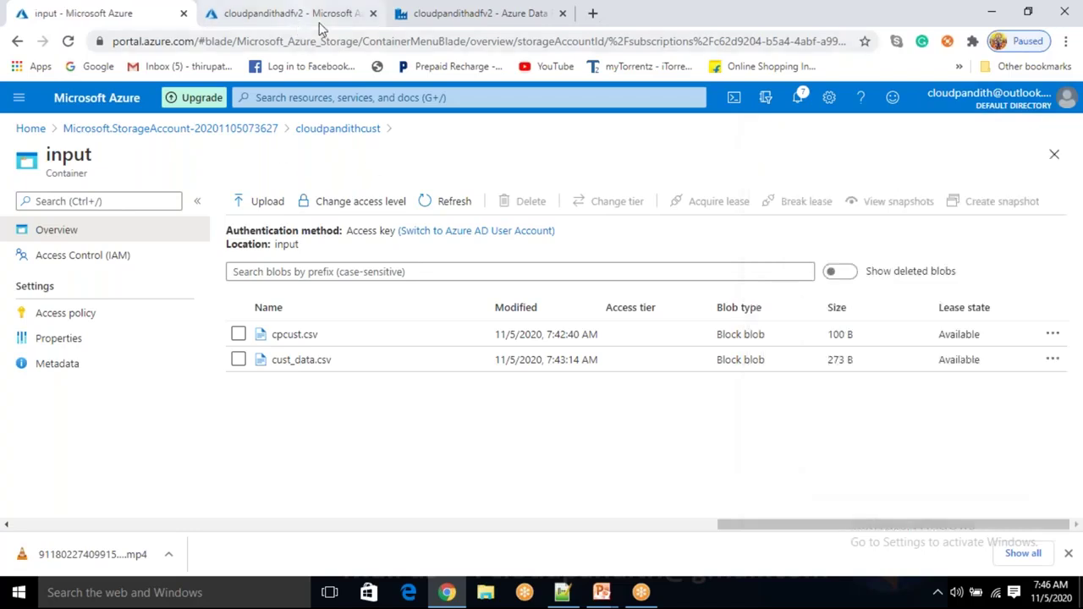
Switch back to the cloudpandithadfv2 authoring site and view its integration runtimes
click(470, 17)
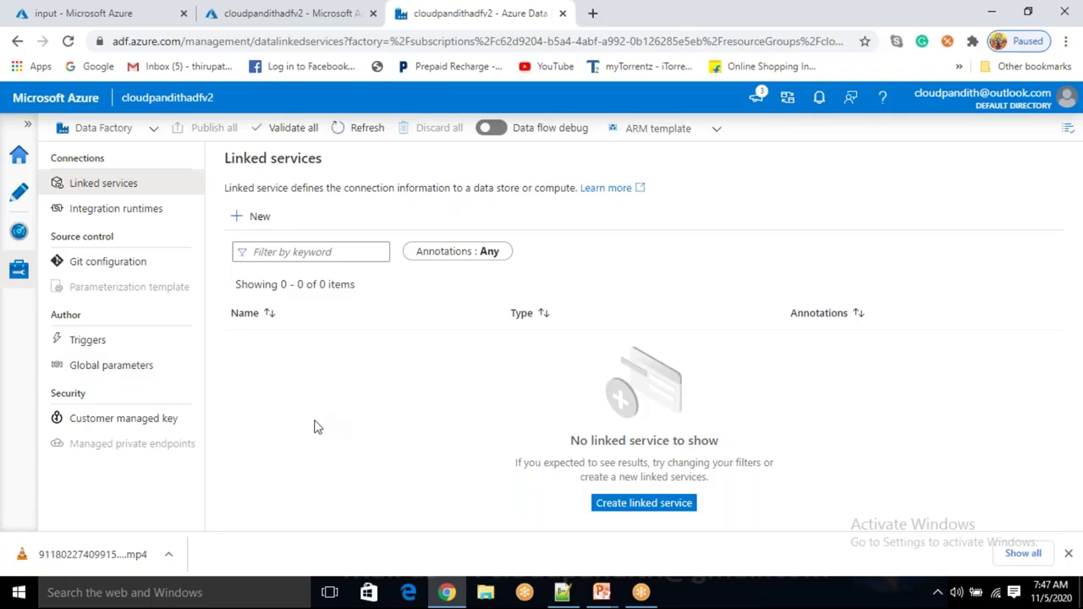
click(244, 13)
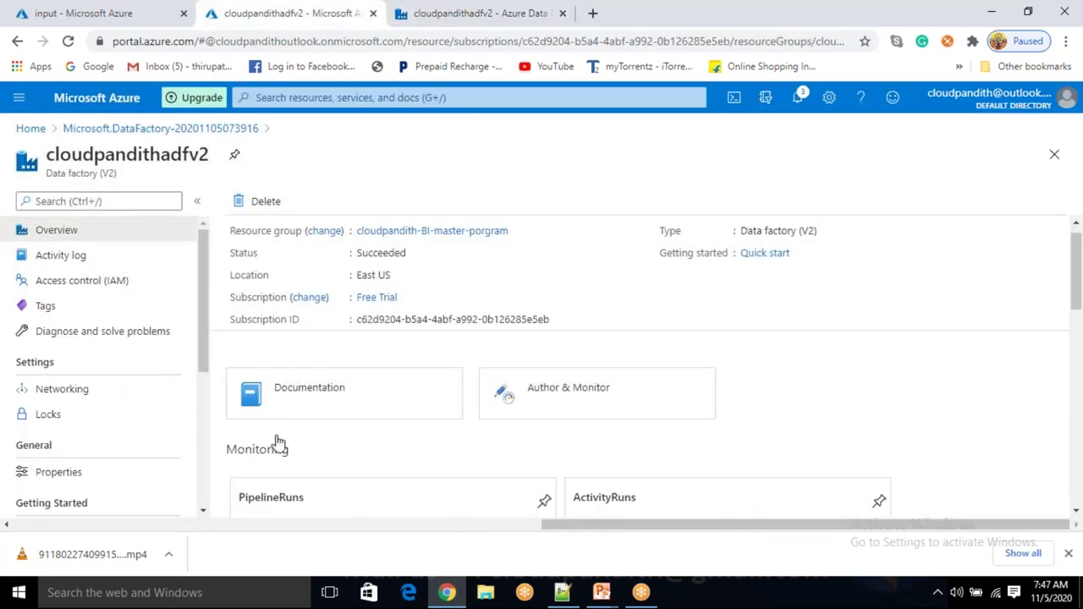
click(416, 17)
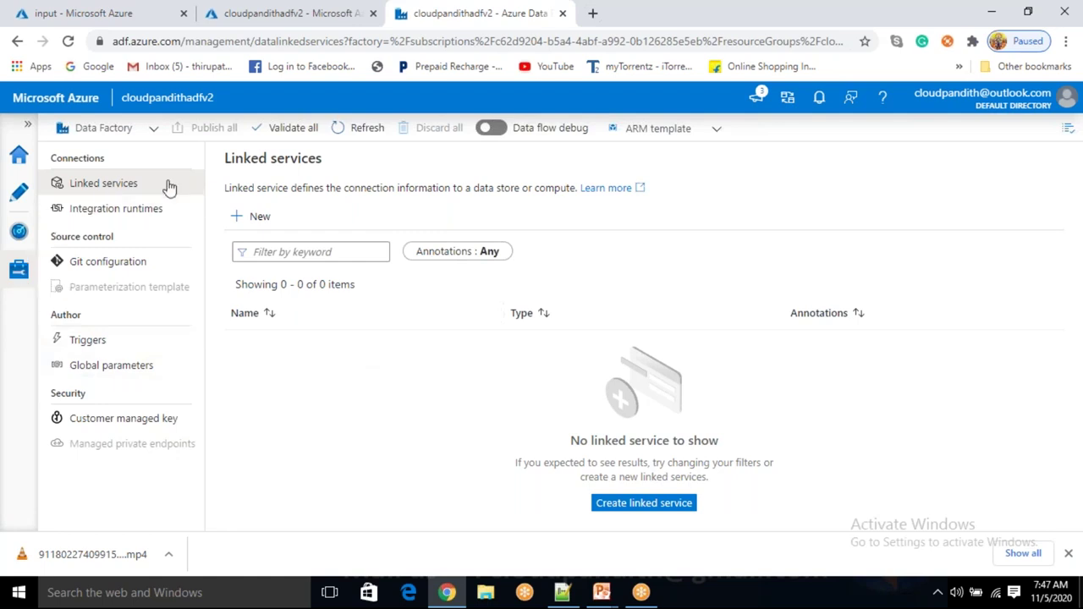
click(139, 211)
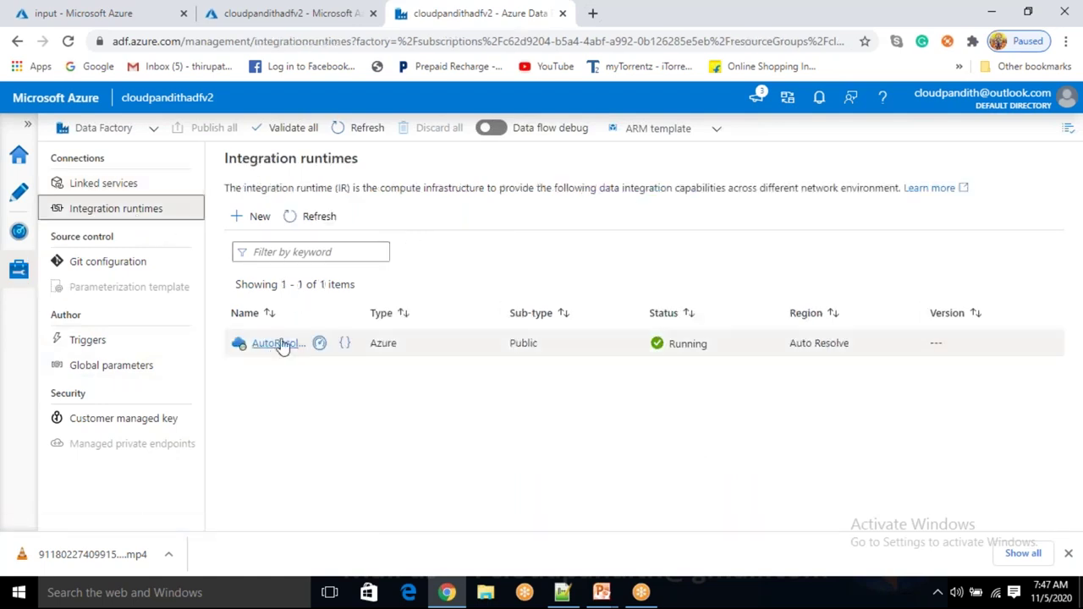
Start a new Azure Blob Storage linked service and name it LS_ABS
click(139, 193)
click(256, 220)
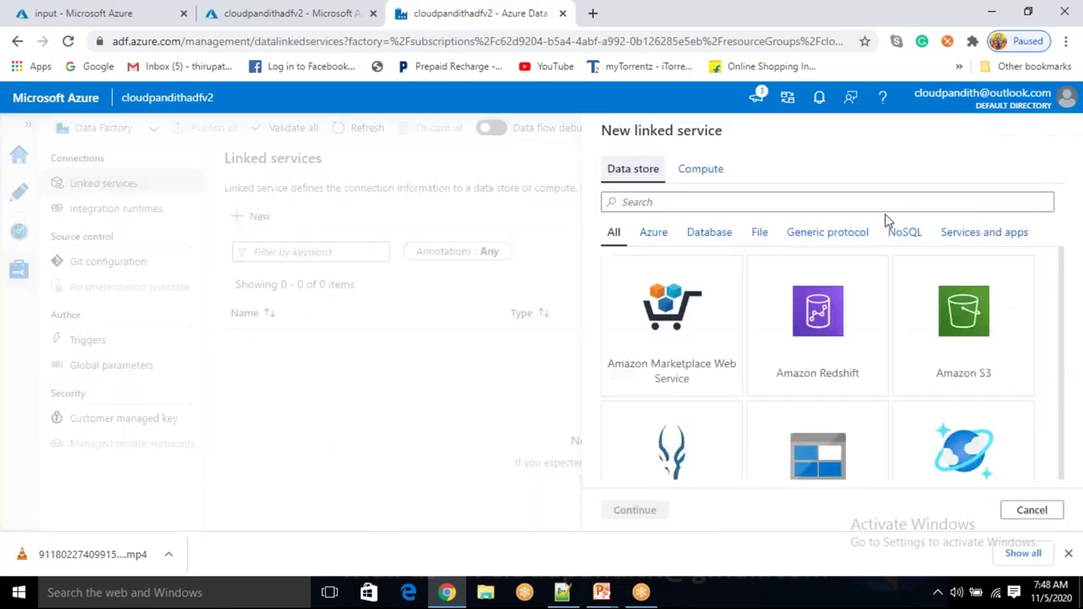
click(809, 441)
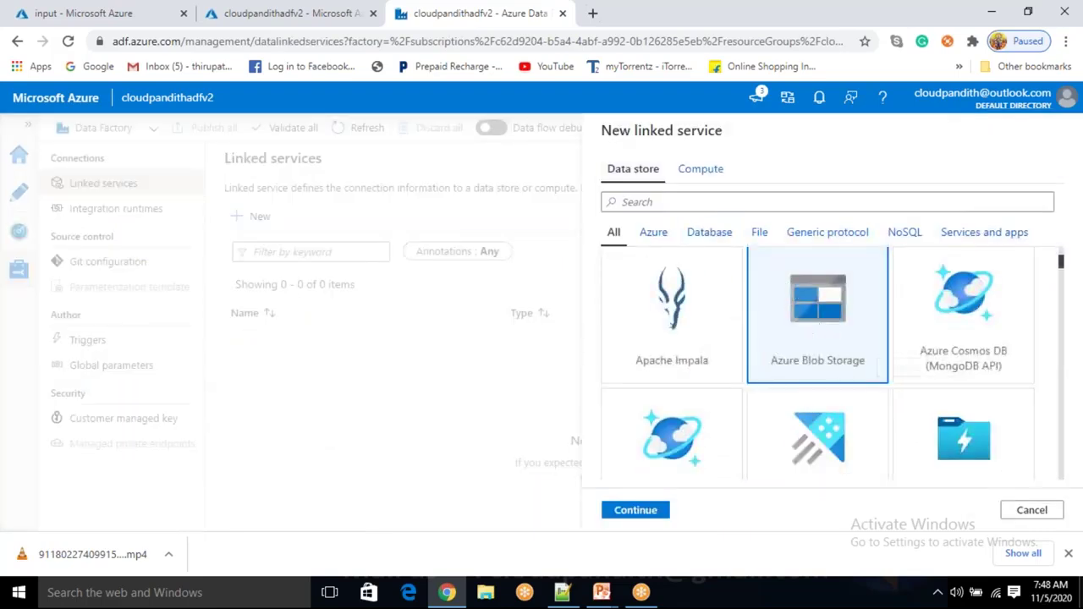
click(635, 512)
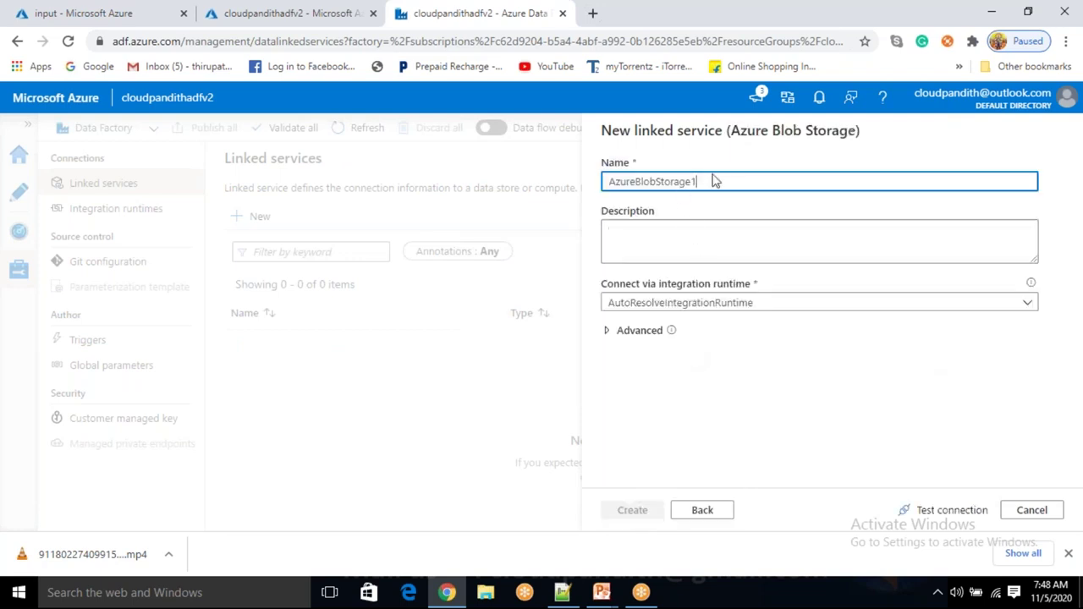
drag(713, 185, 557, 185)
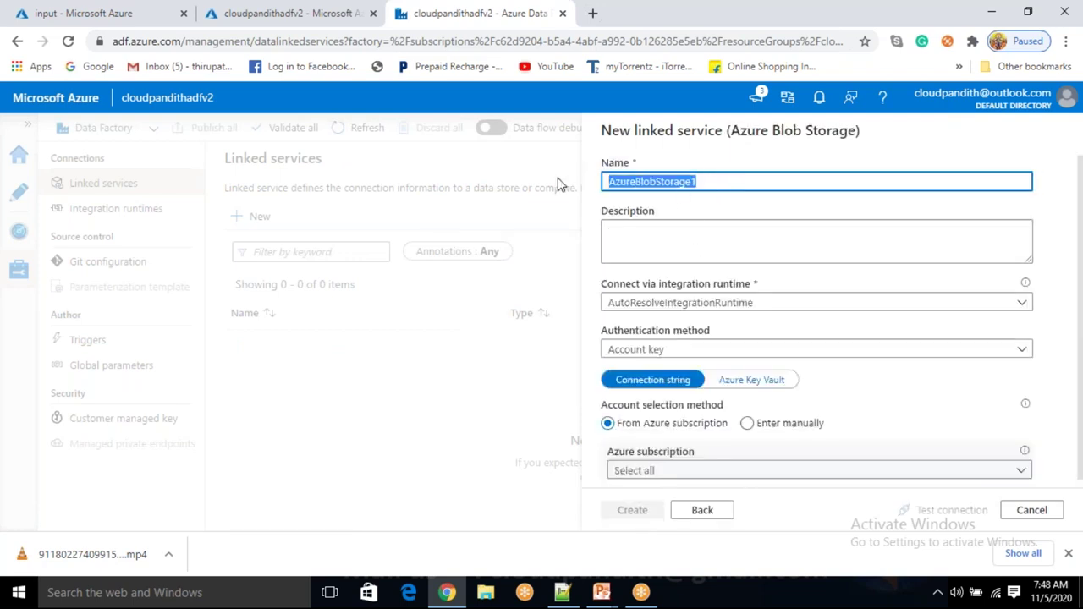
key(BackSpace)
text(LS_ABS)
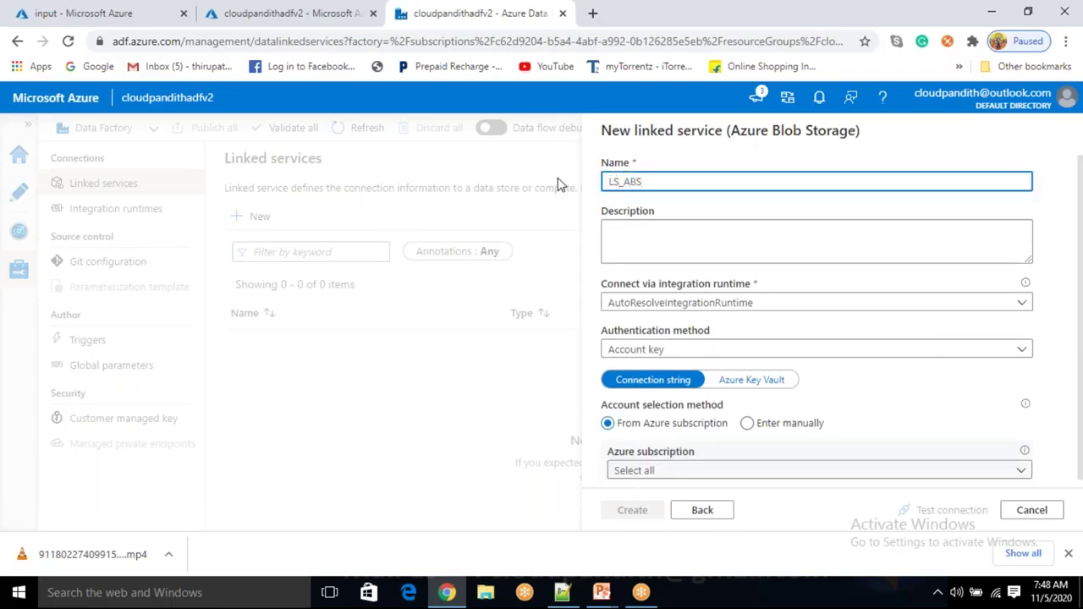
drag(622, 181, 643, 180)
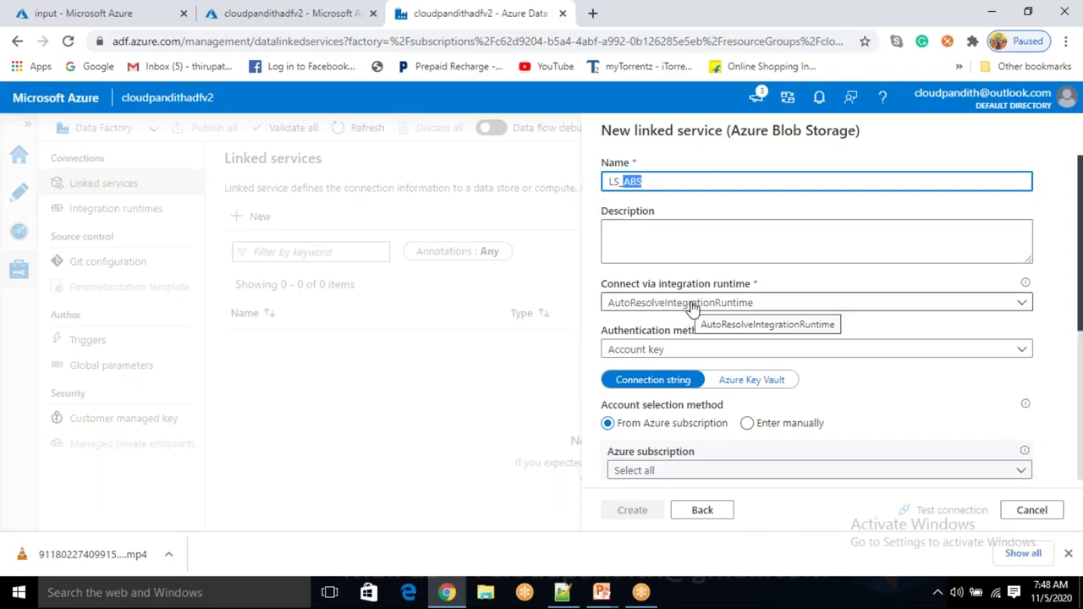
Choose Account key as the authentication method for the linked service
scroll(689, 309, down, 1)
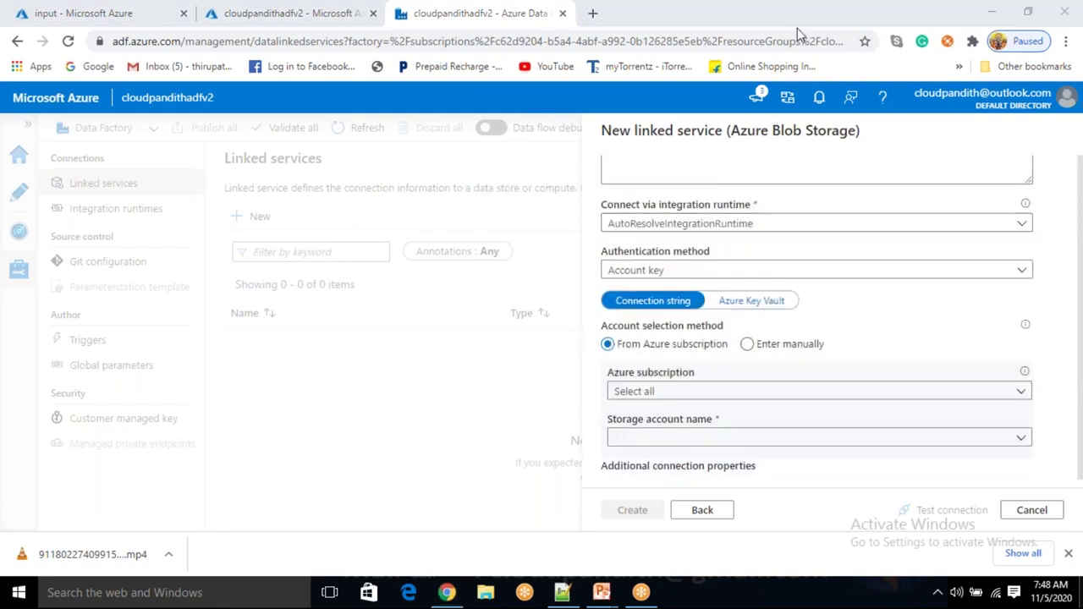
click(678, 272)
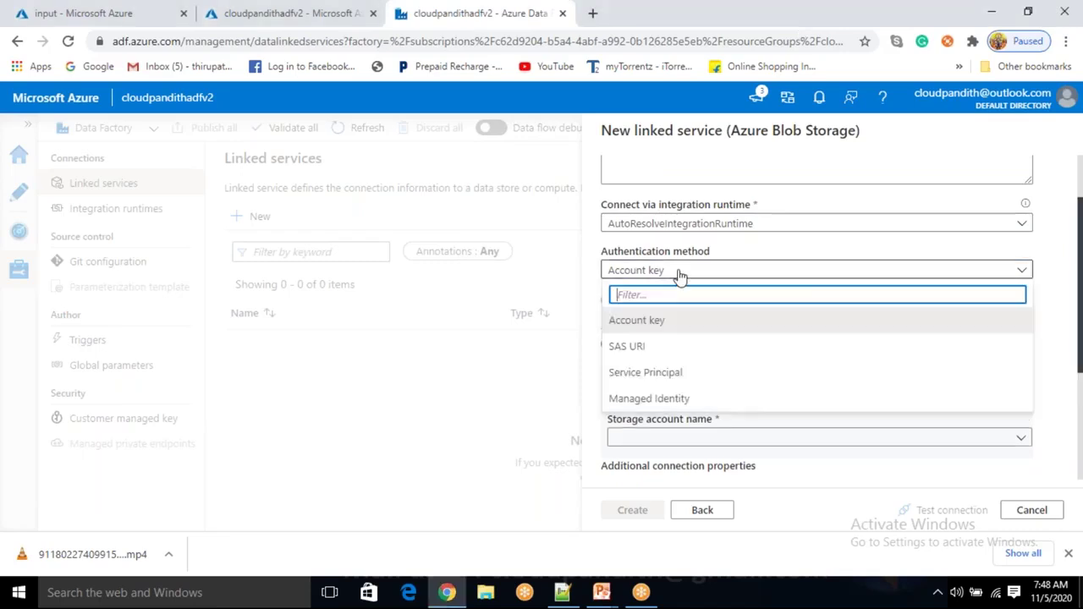
click(686, 320)
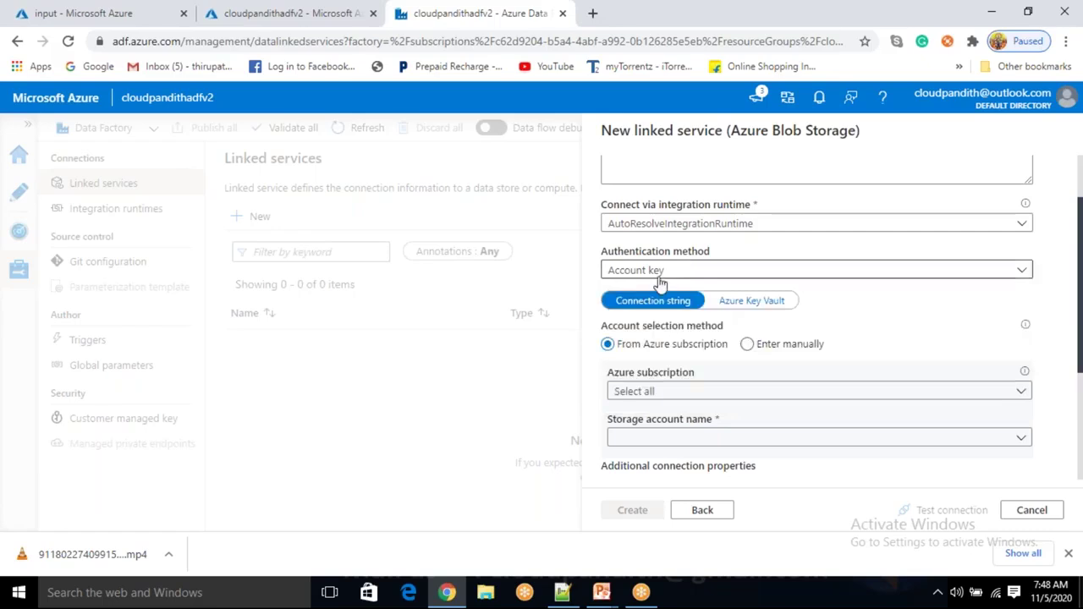
Select the Free Trial subscription and the cloudpandithcust storage account for the linked service, and test the connection
scroll(658, 241, down, 1)
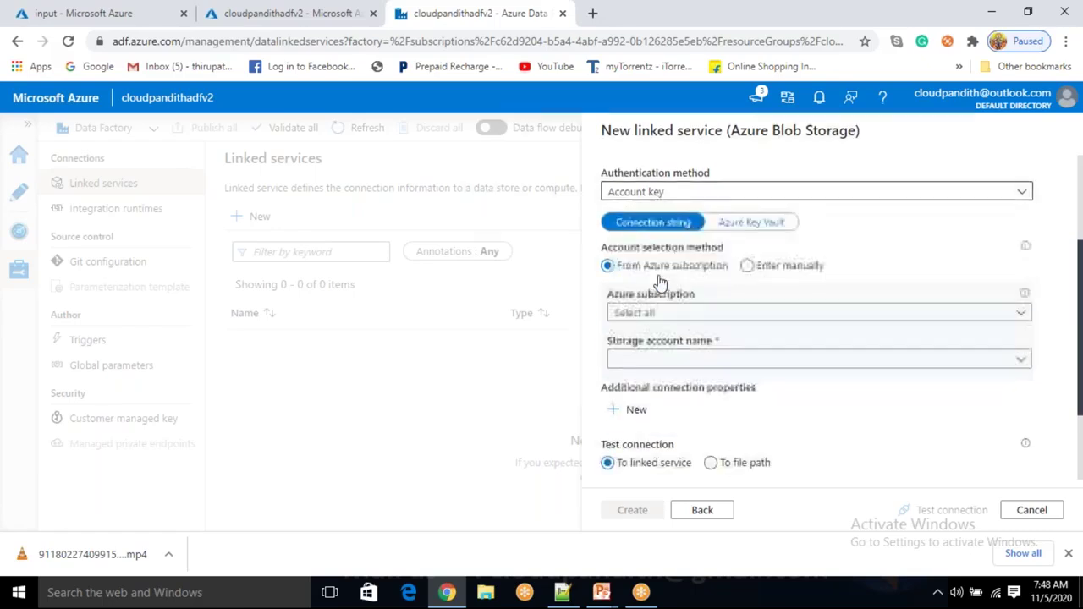
click(669, 315)
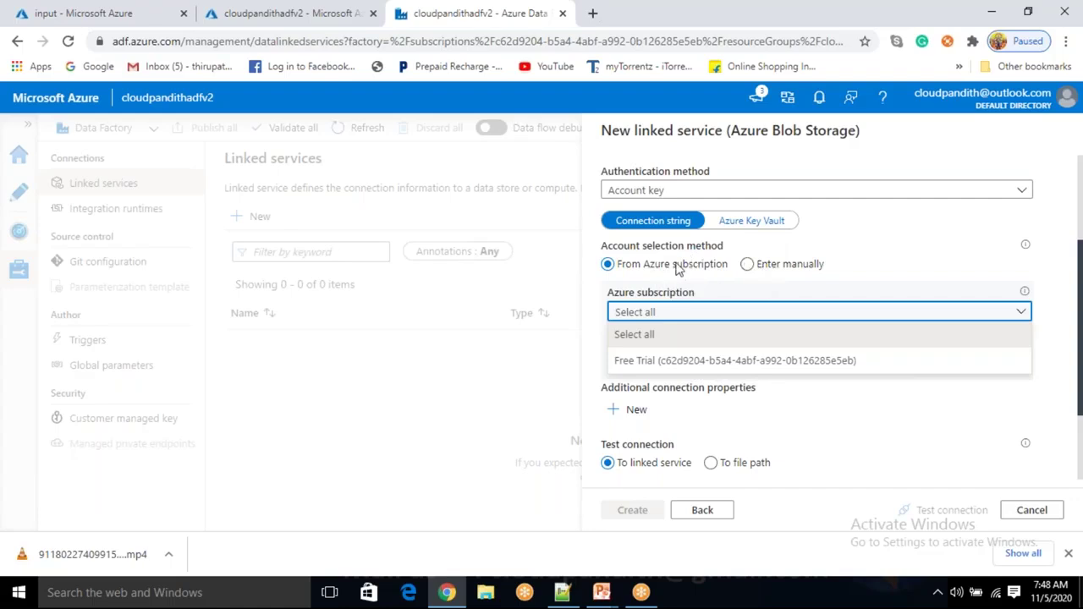
click(691, 362)
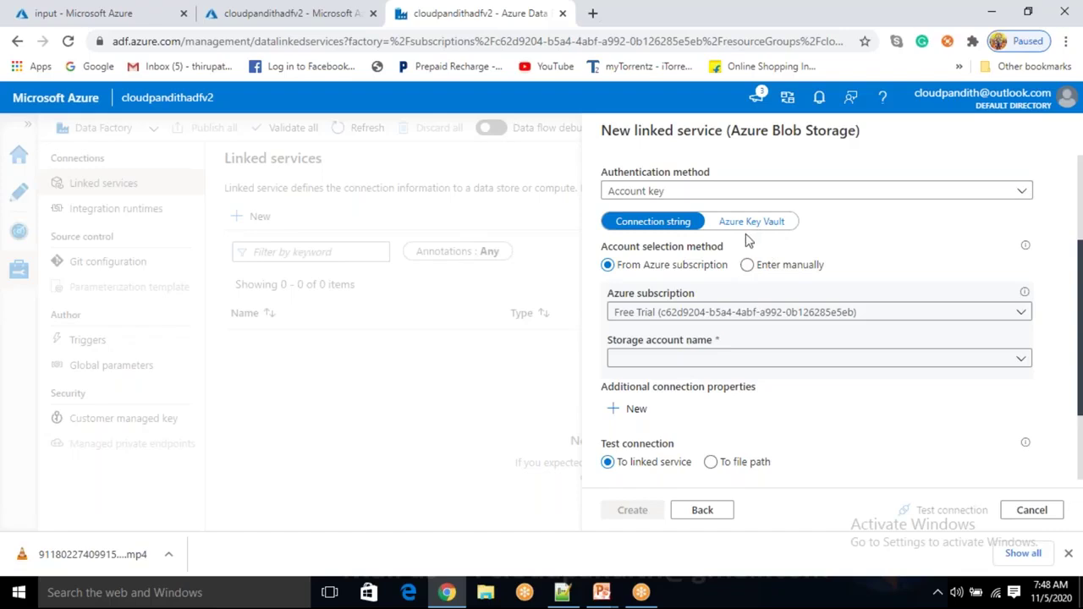
click(684, 361)
click(670, 380)
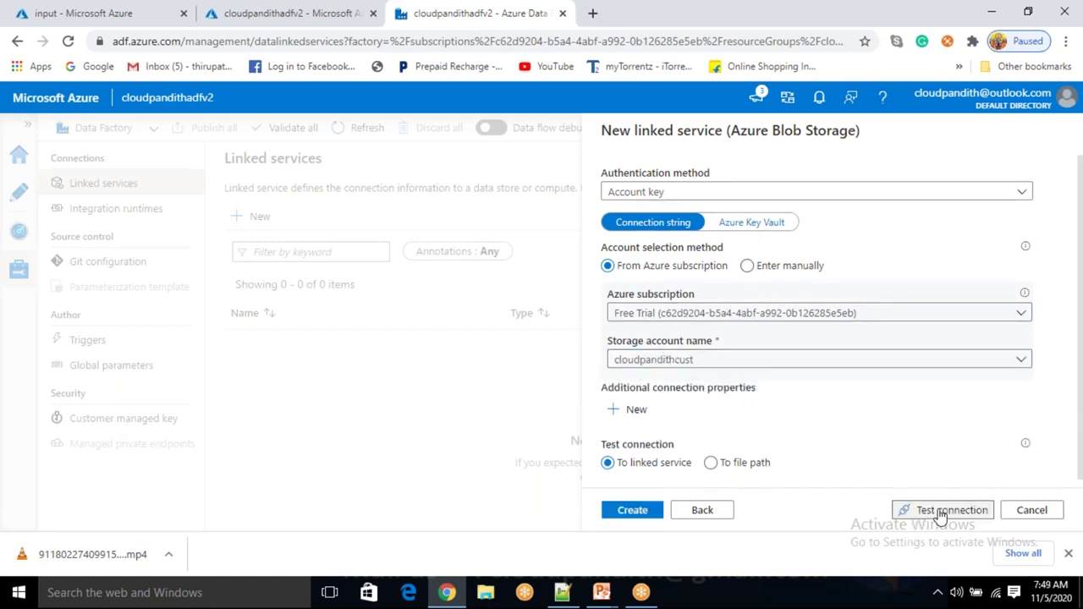
click(931, 513)
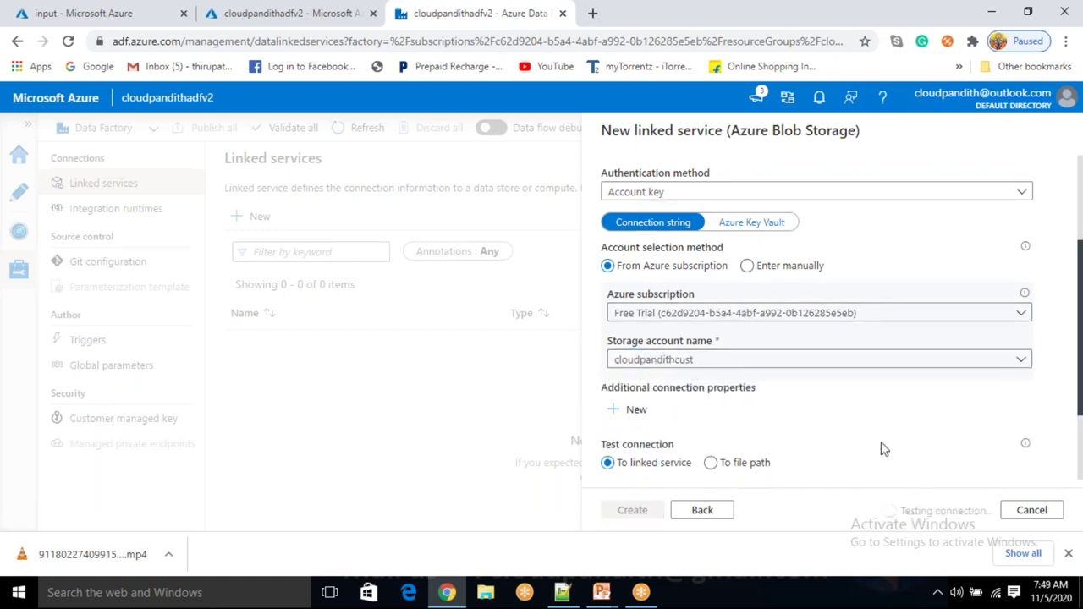
scroll(750, 422, down, 1)
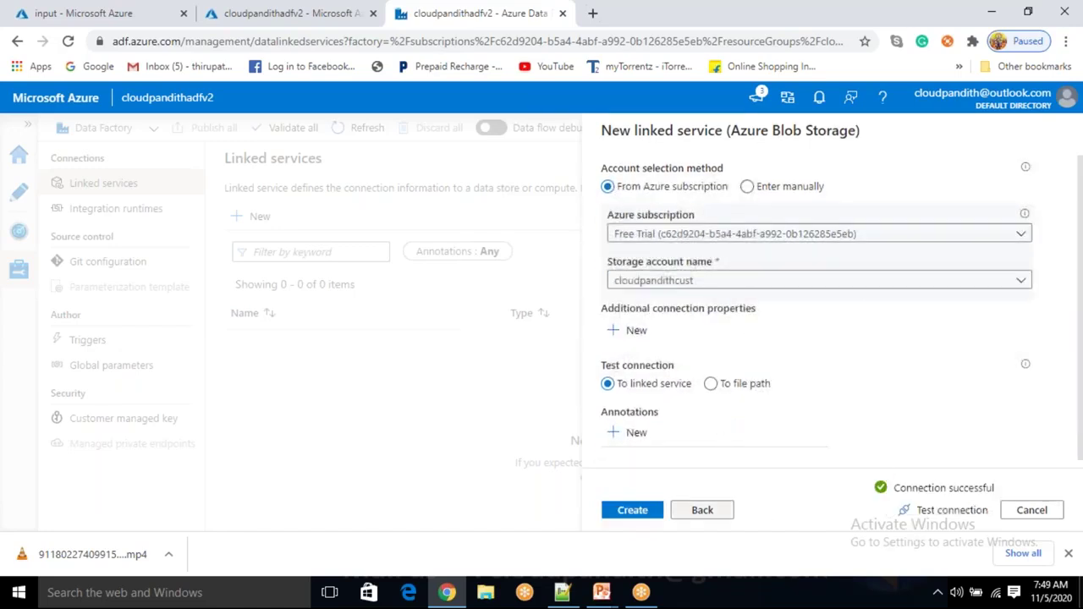
Create the LS_ABS linked service and go to the data factory's authoring workspace
click(653, 516)
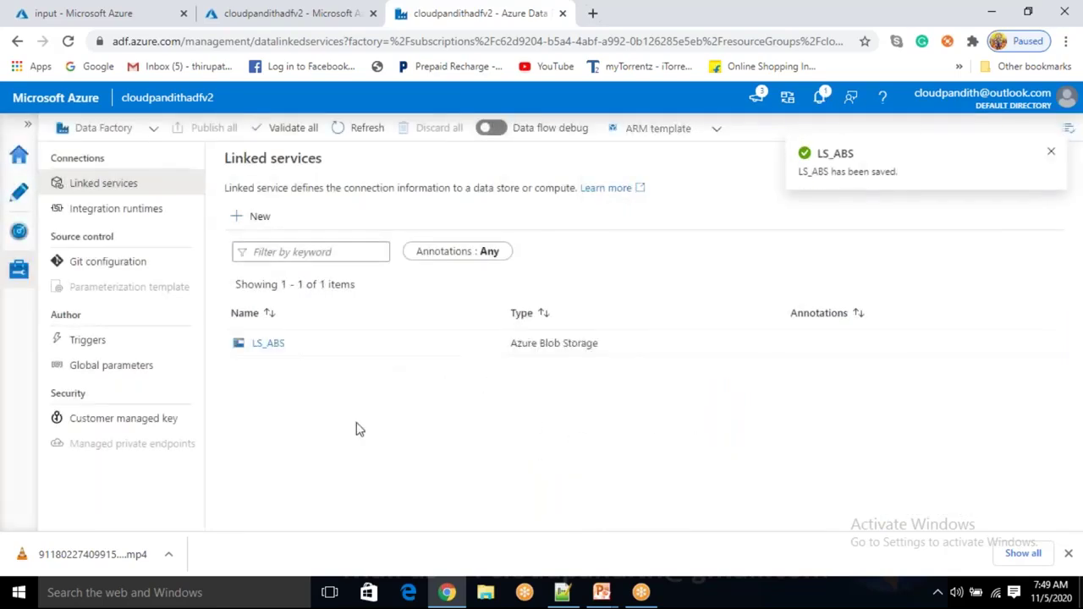
click(17, 199)
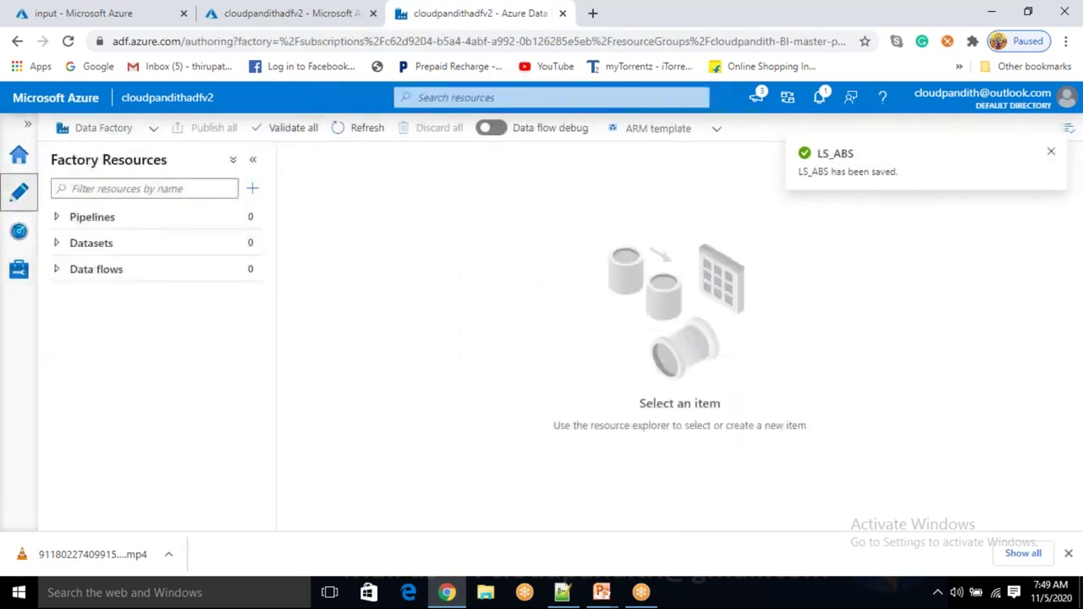
Start a new dataset with Azure Blob Storage as the data store and DelimitedText as the format
mouse_move(206, 254)
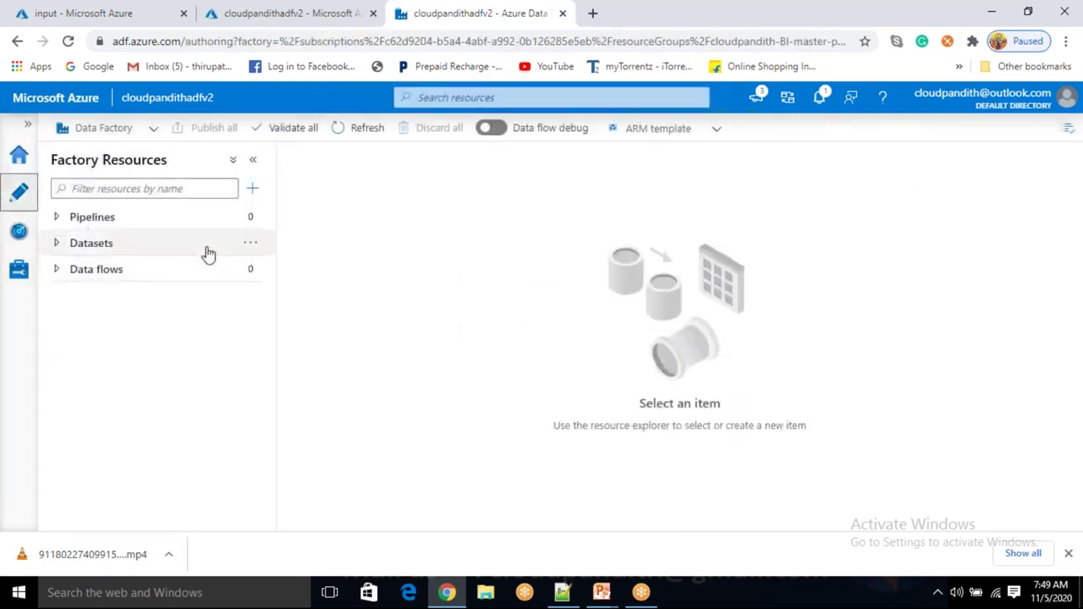
click(250, 243)
click(274, 268)
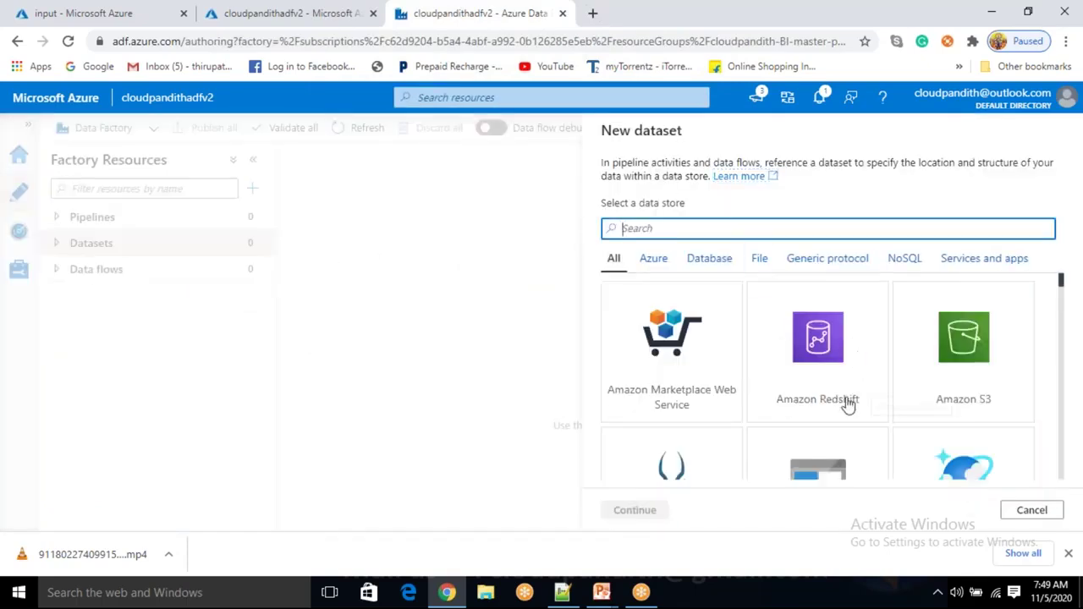
scroll(849, 405, down, 3)
click(829, 374)
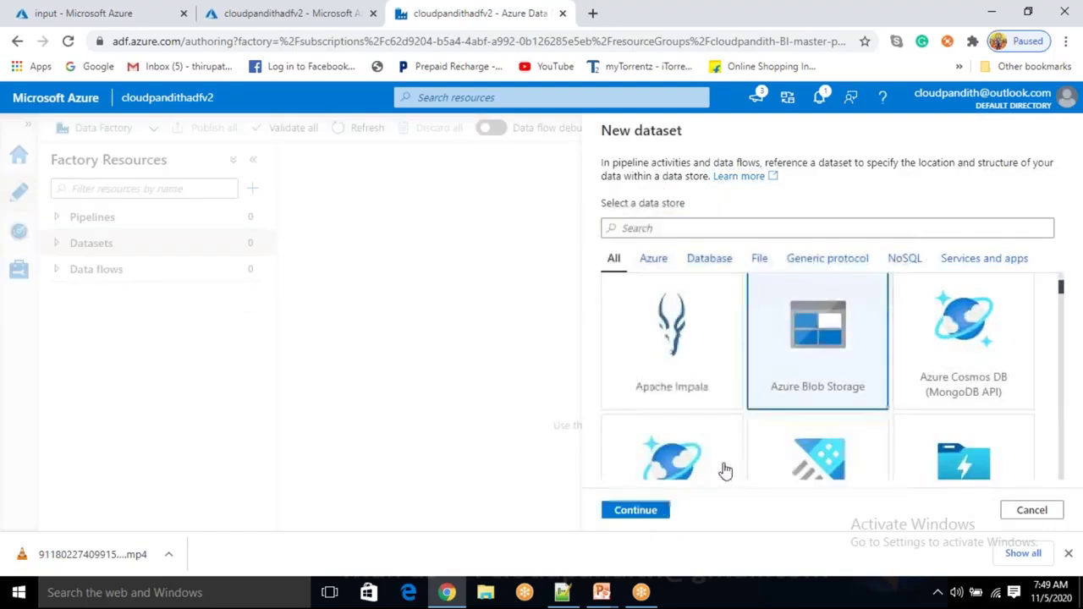
click(635, 510)
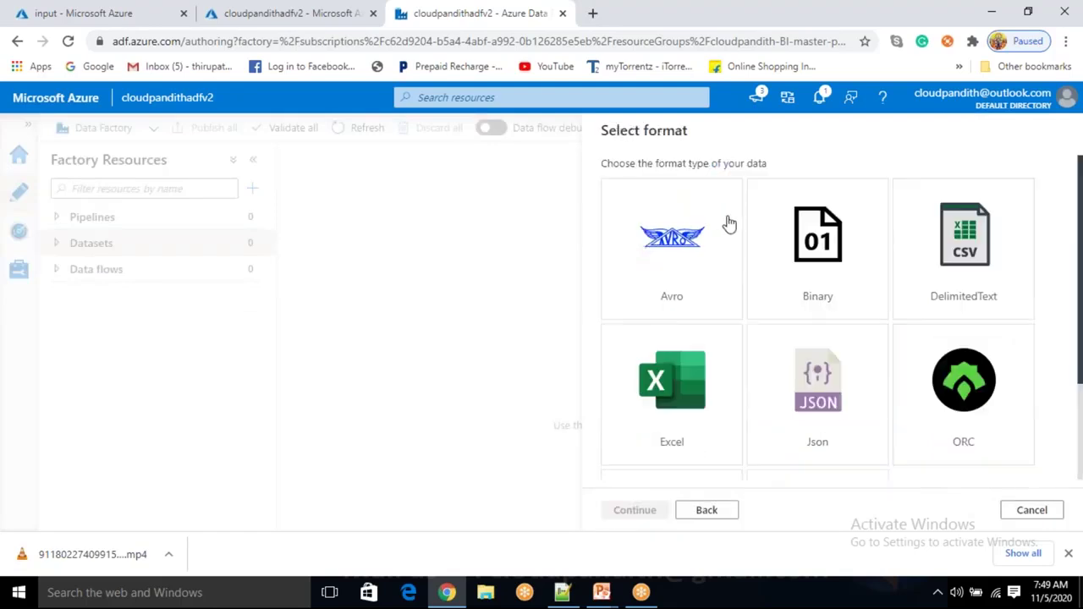
click(972, 258)
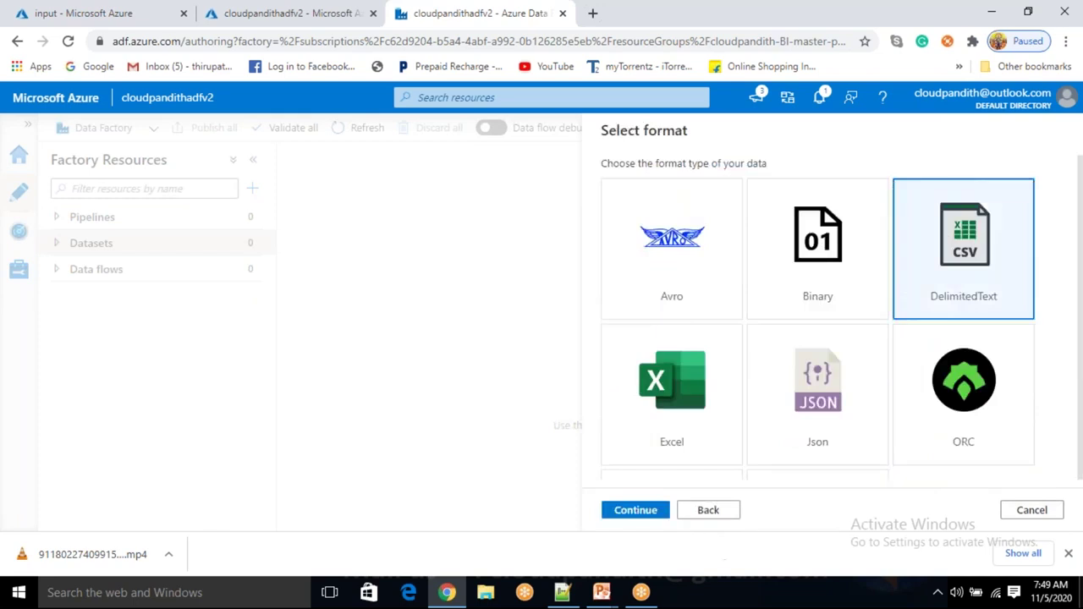
click(648, 510)
Name the new dataset ds_abs_multi_csv and assign it the LS_ABS linked service
drag(702, 181, 572, 174)
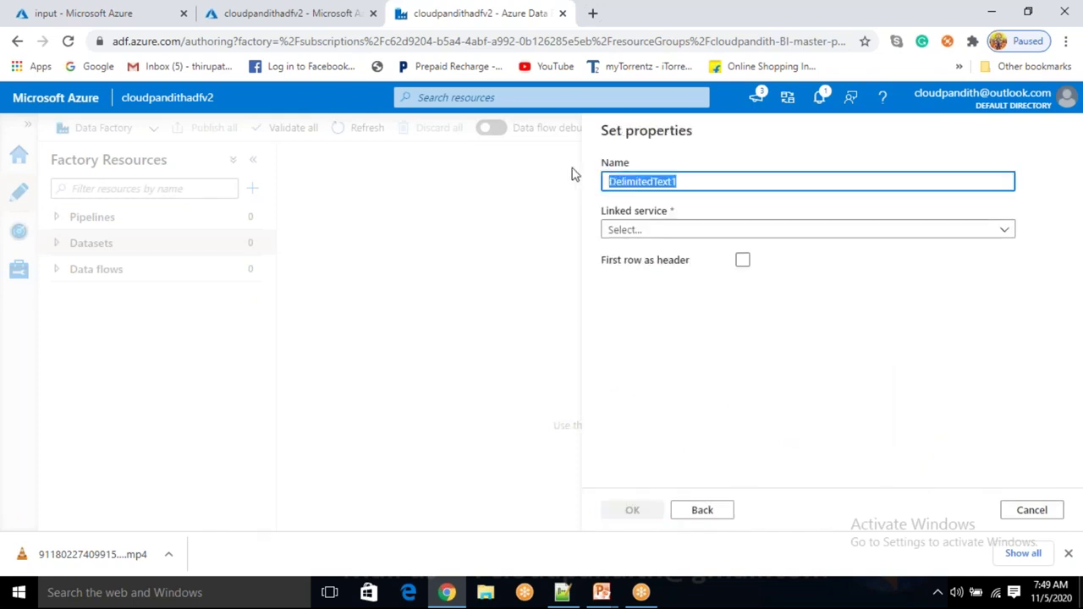
key(BackSpace)
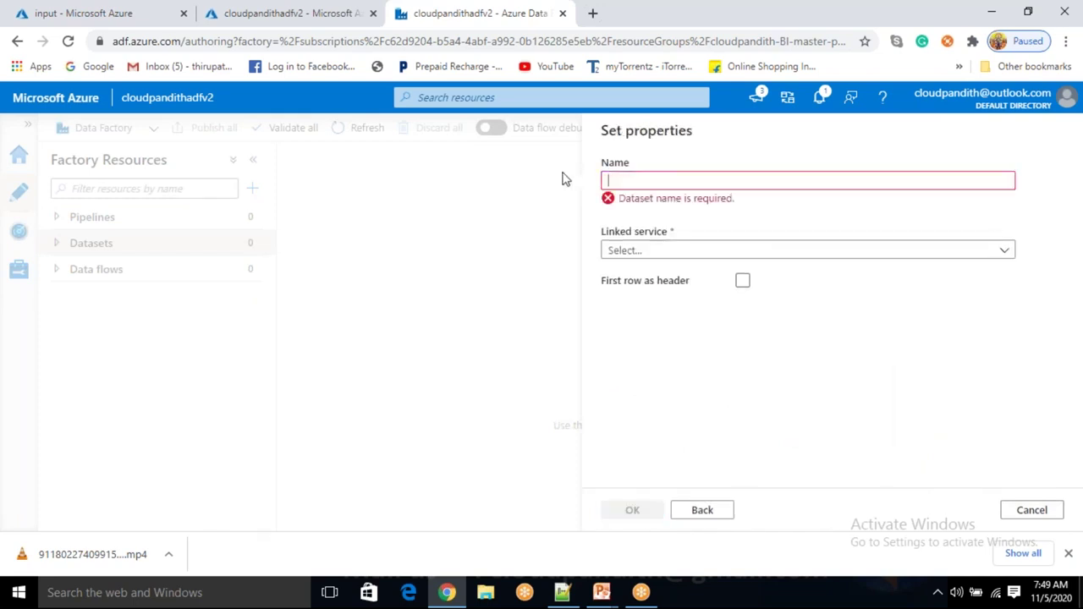
text(ds_abs_multi_csv)
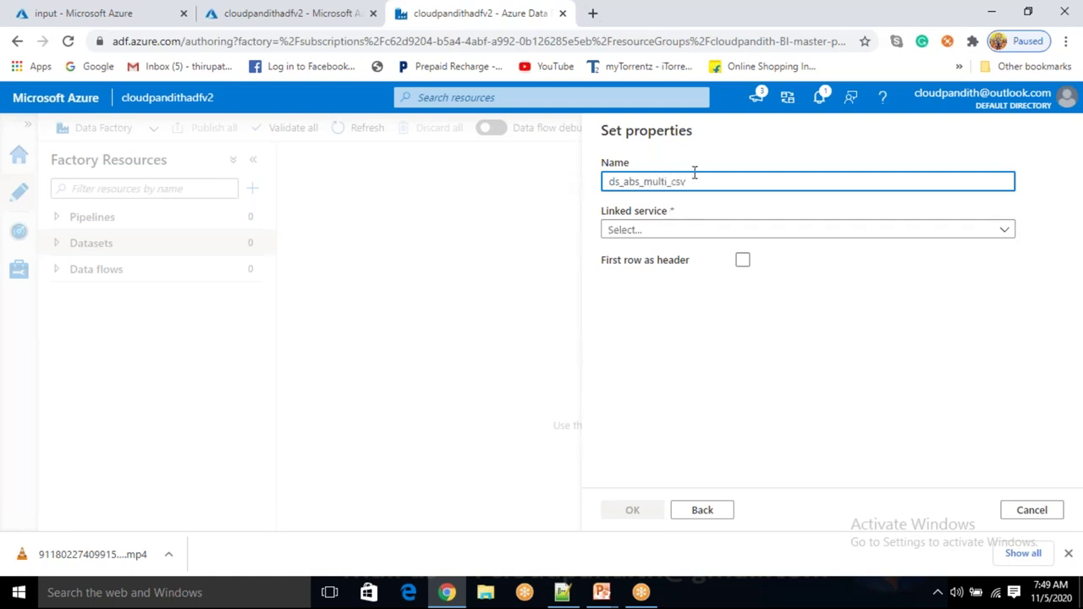
click(650, 230)
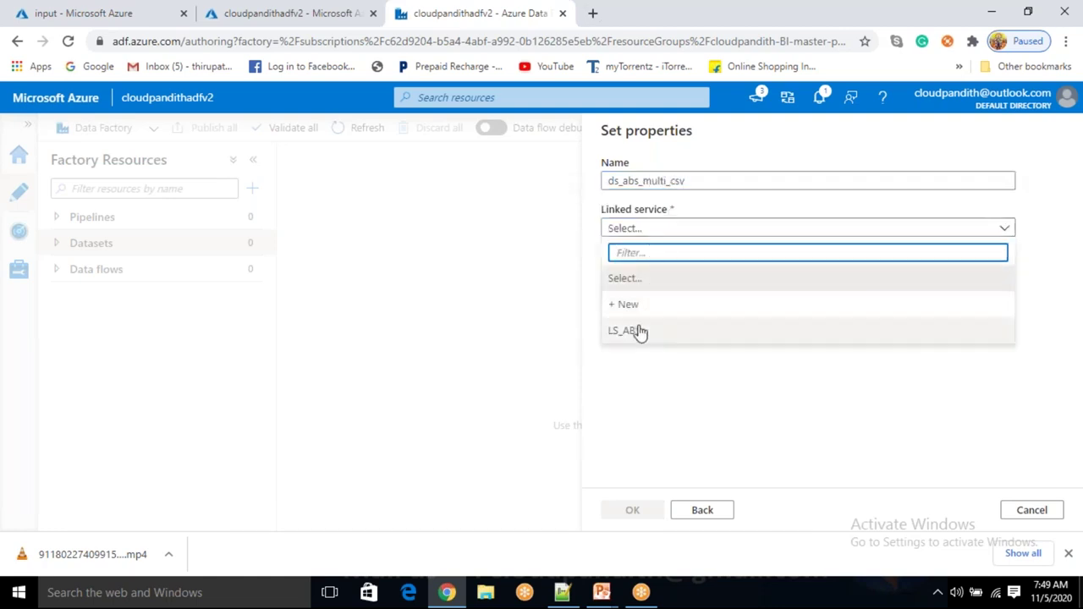
click(639, 334)
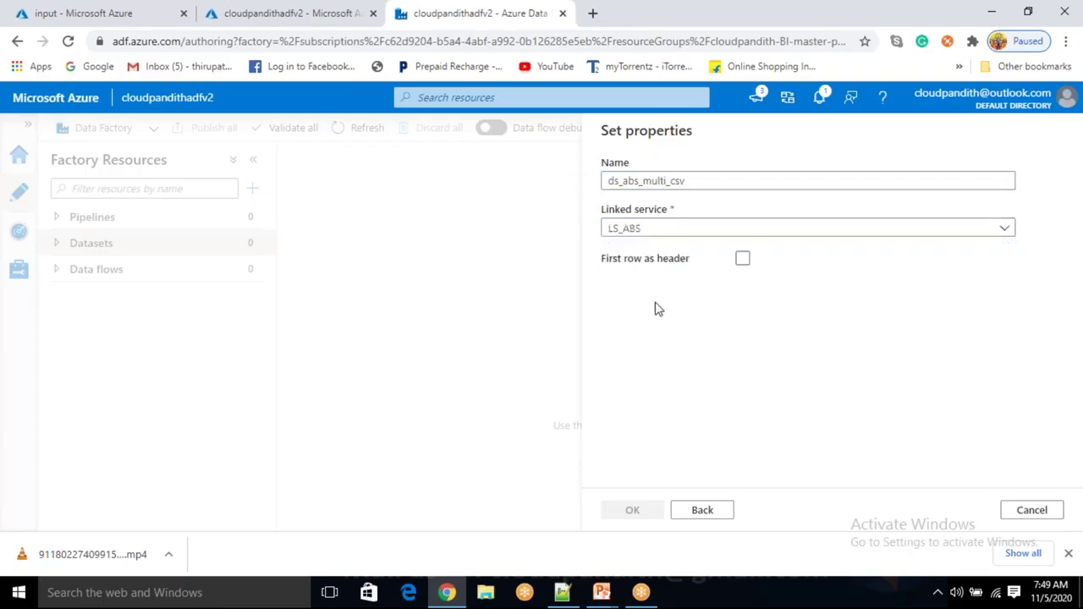
Insert source_ into the dataset name so it reads ds_abs_source_multi_csv
click(689, 182)
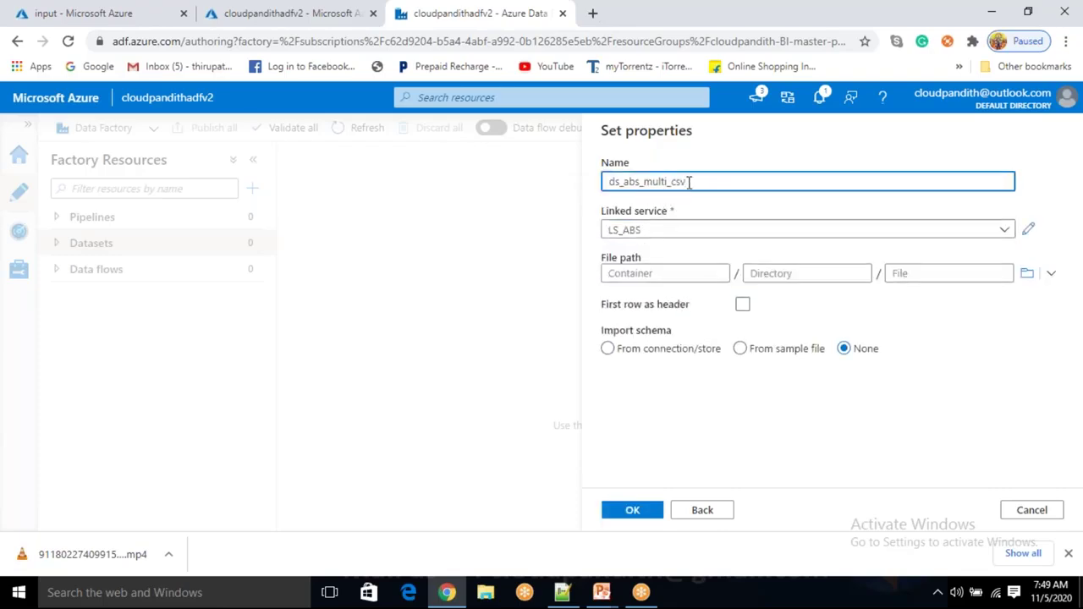
text(s)
double_click(615, 182)
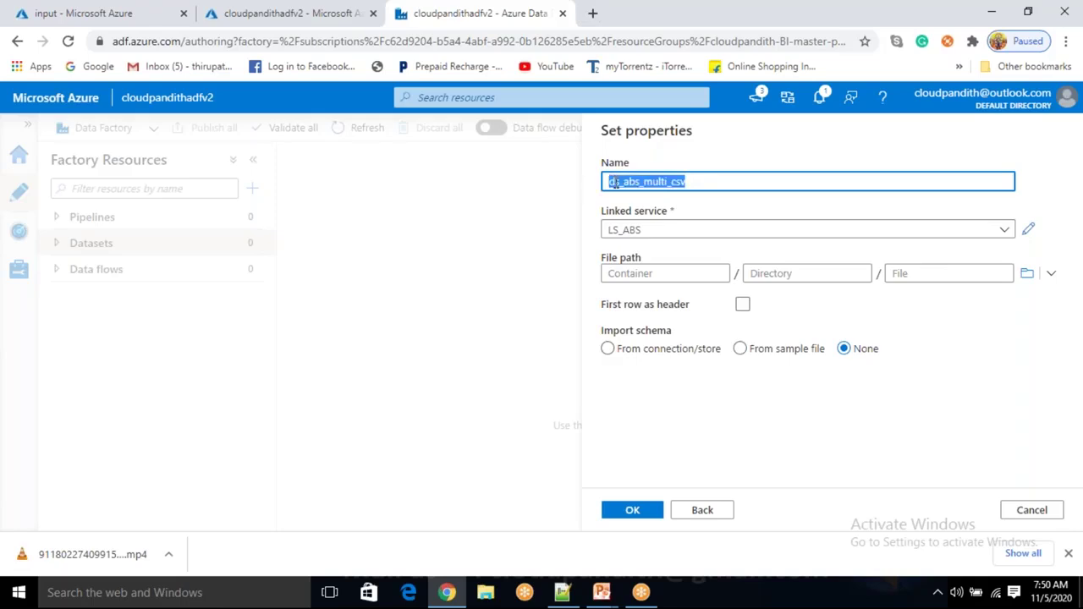
click(615, 182)
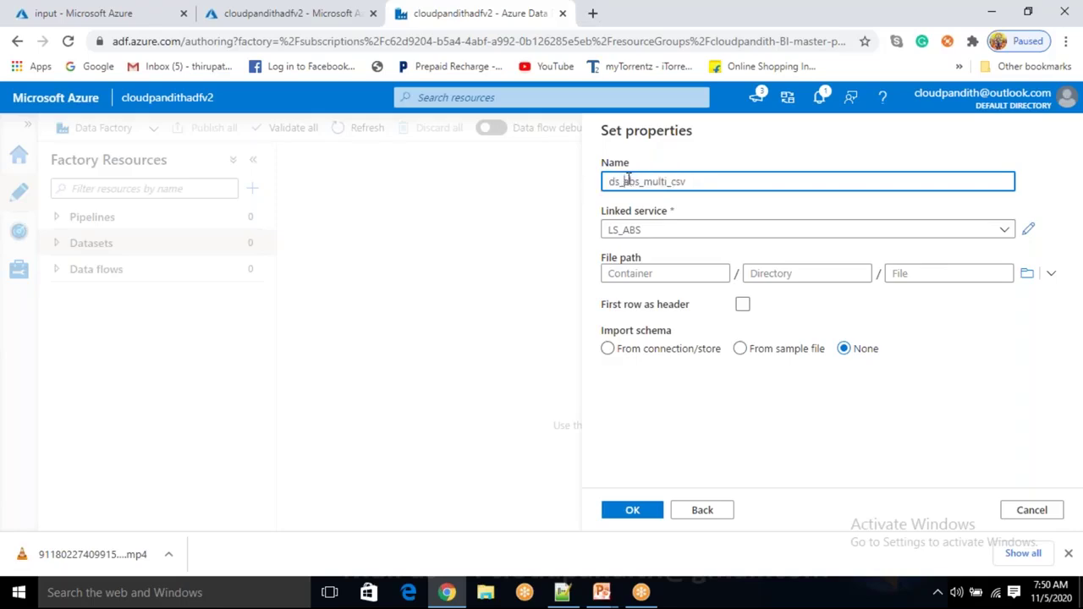
drag(632, 175, 681, 176)
click(692, 179)
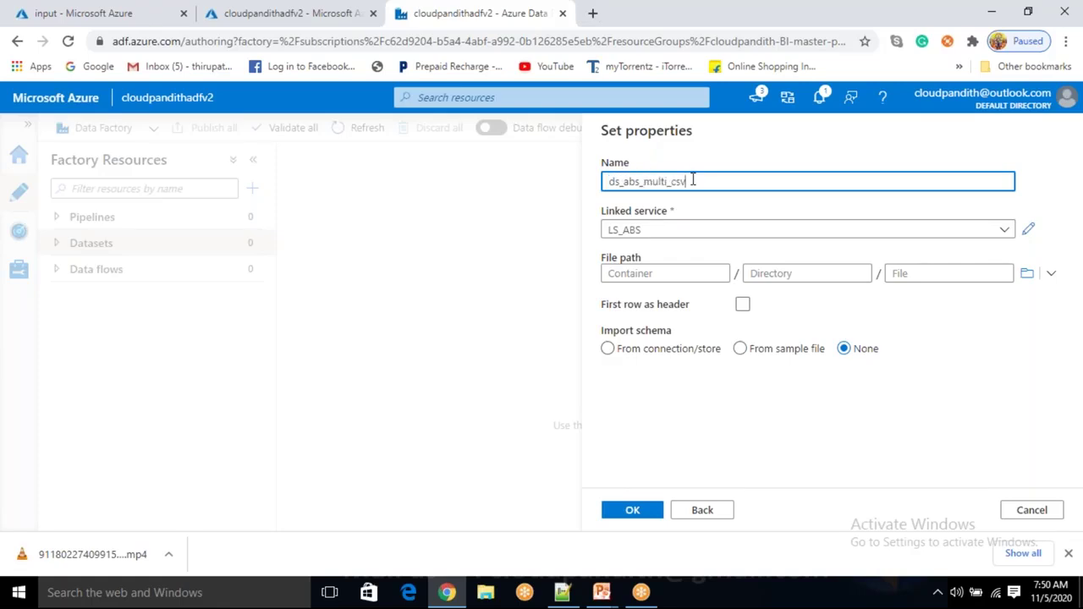
click(647, 179)
text(source_)
Browse the storage account and set the source dataset's file path to the input container, without a directory or file
click(1027, 273)
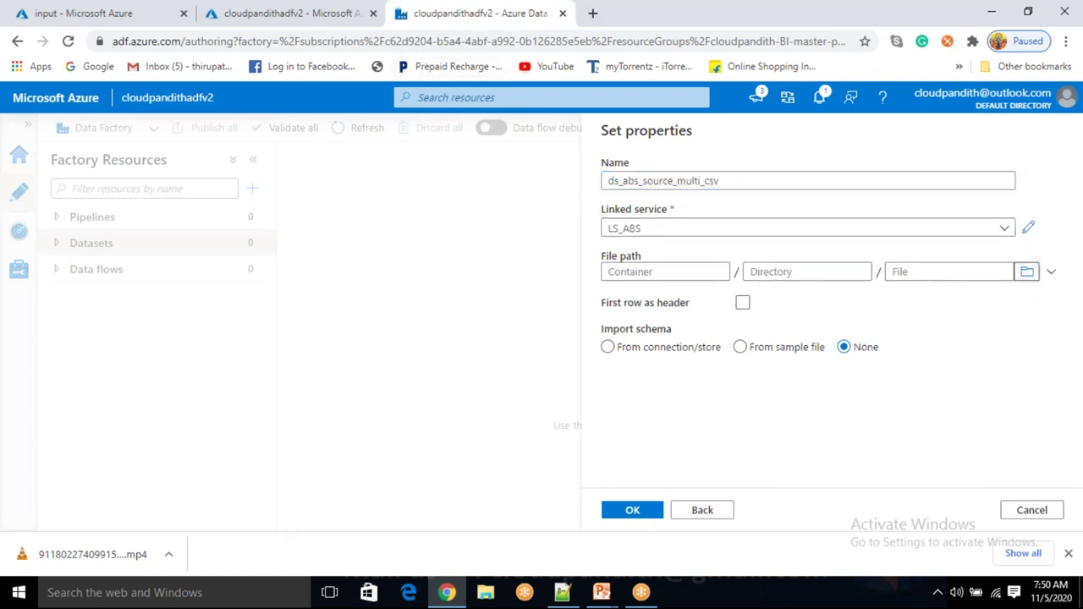
click(766, 226)
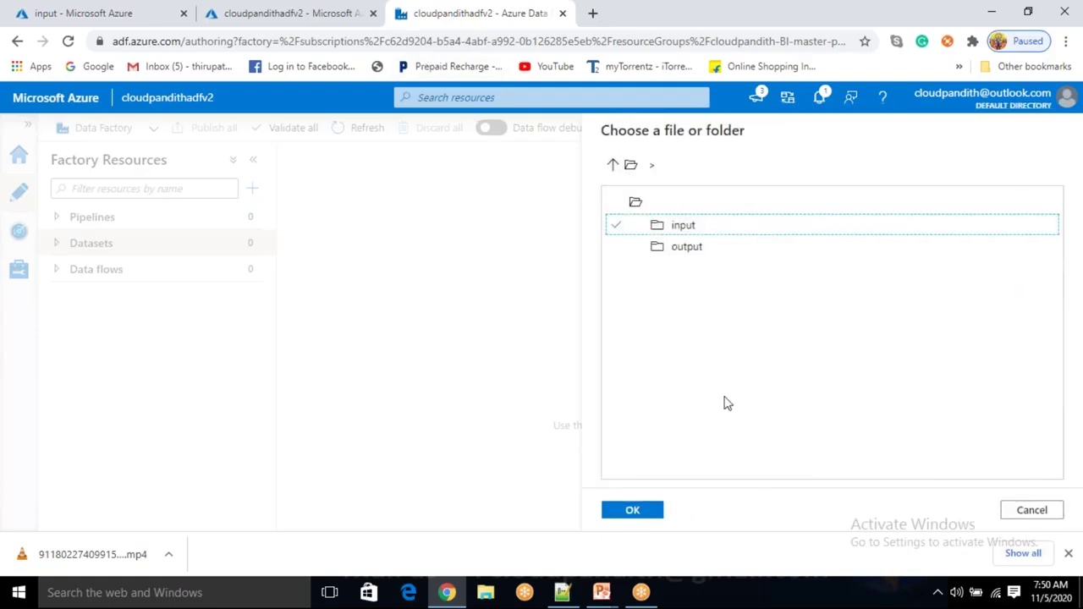
click(643, 511)
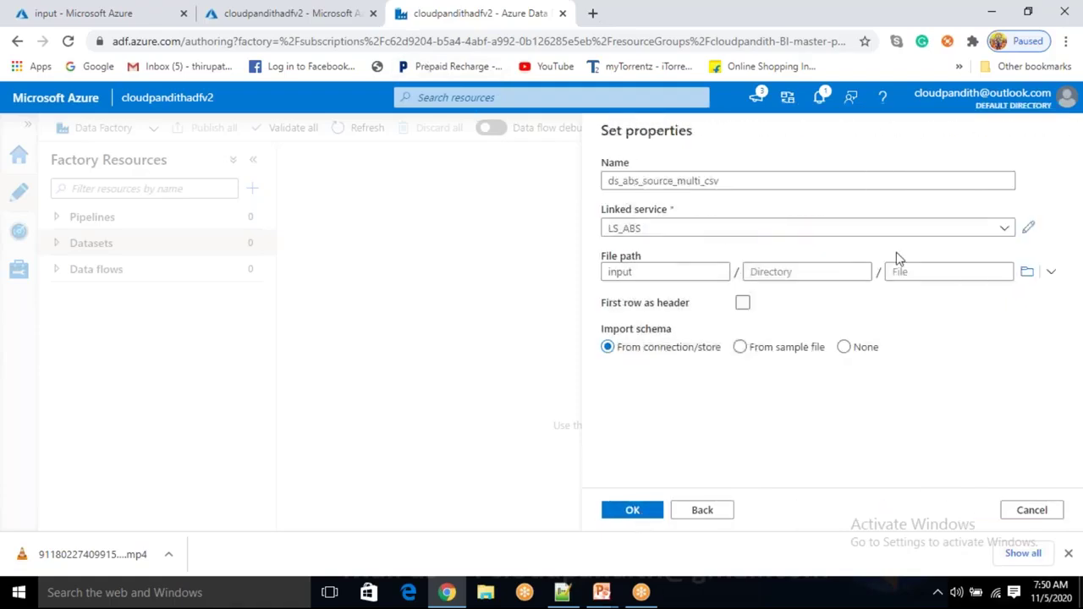
click(907, 274)
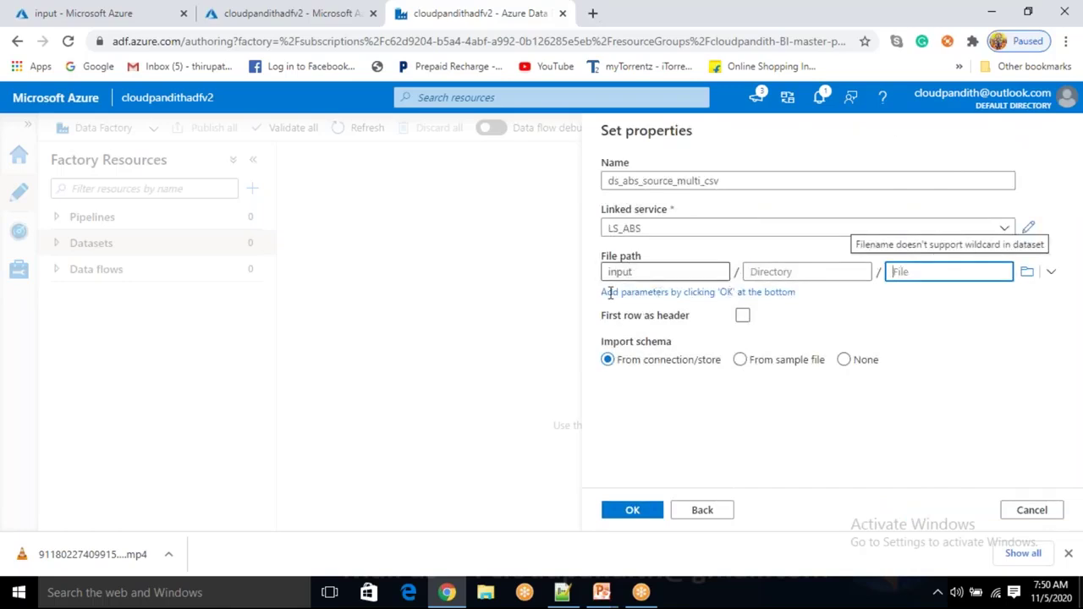
drag(658, 273, 744, 307)
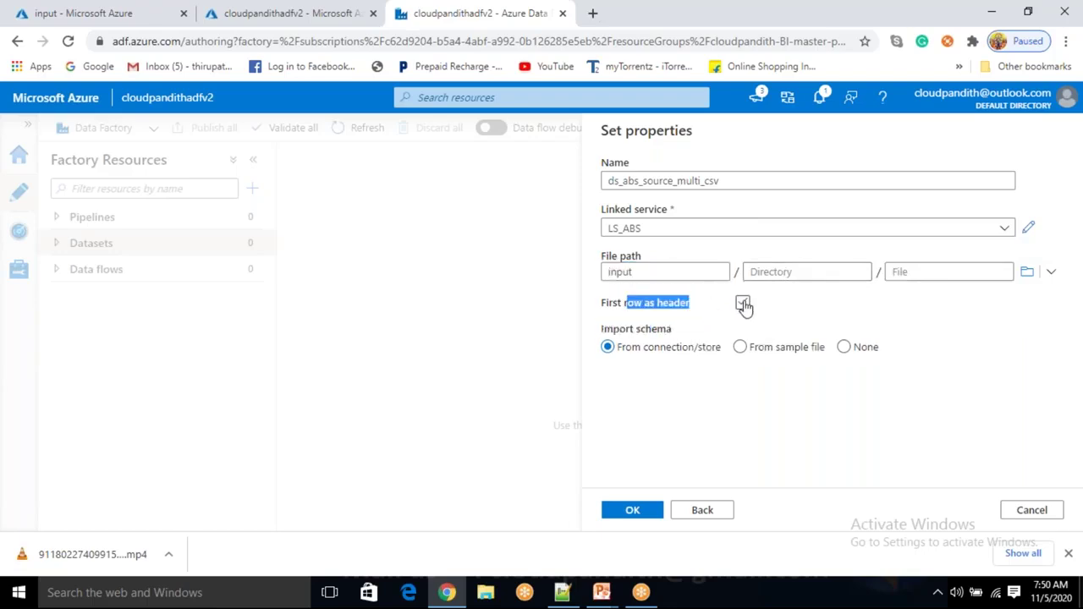
Treat the first row as header, import the schema from the connection/store, and create the source dataset
click(743, 304)
click(797, 300)
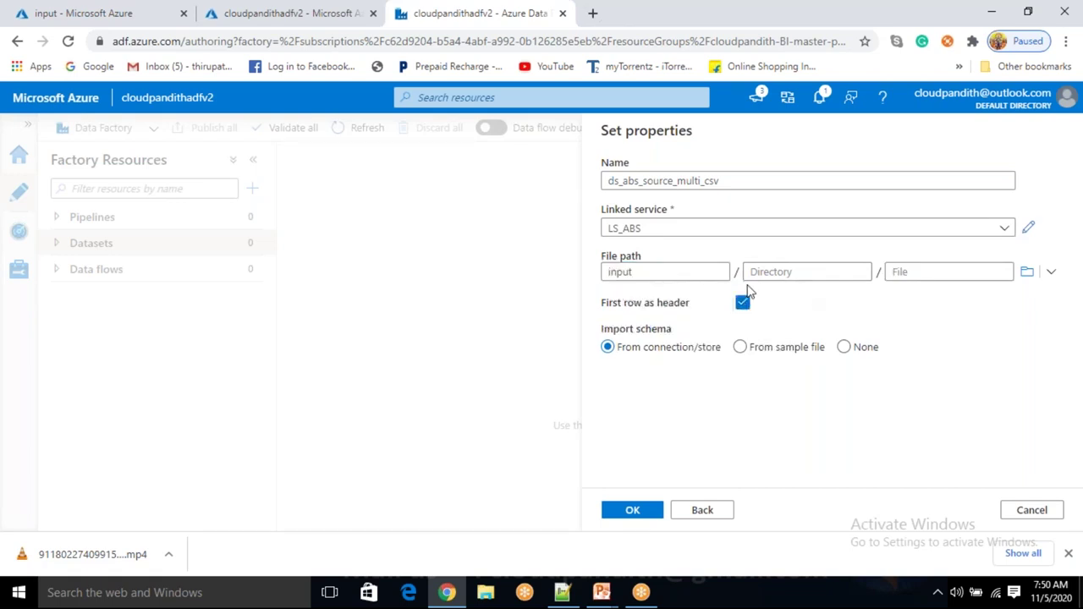
click(844, 348)
click(609, 348)
click(633, 513)
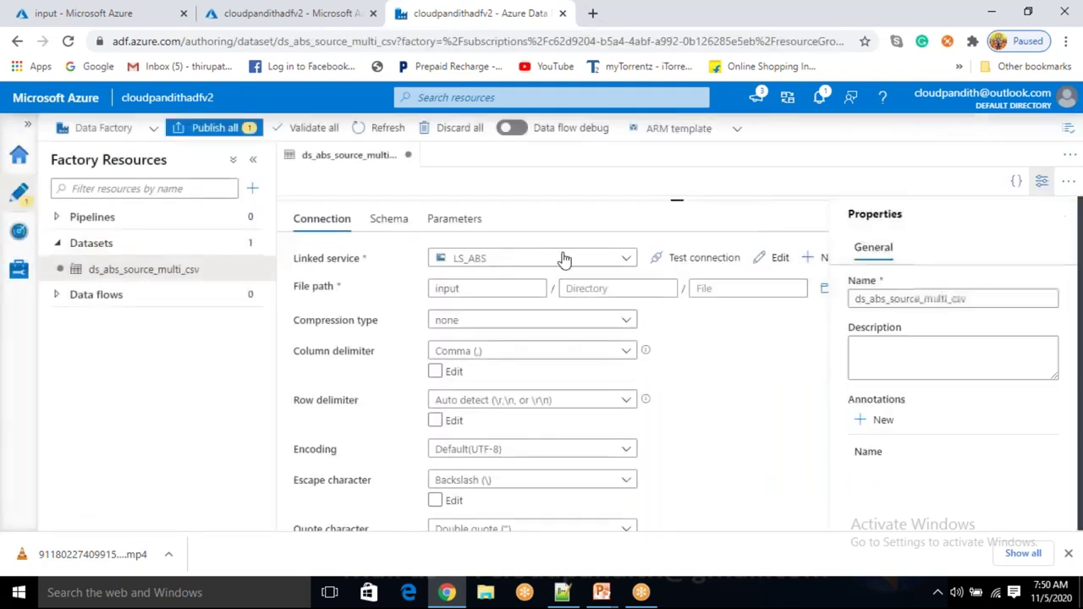
drag(553, 200, 493, 291)
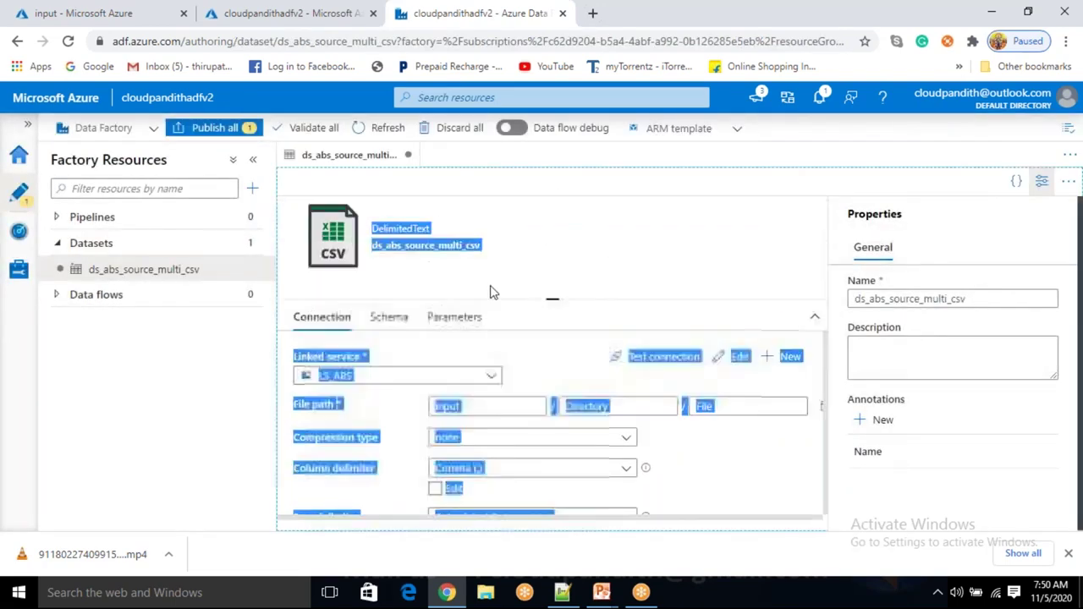
Start a second dataset for the sink, using Azure Blob Storage and the DelimitedText format
click(251, 244)
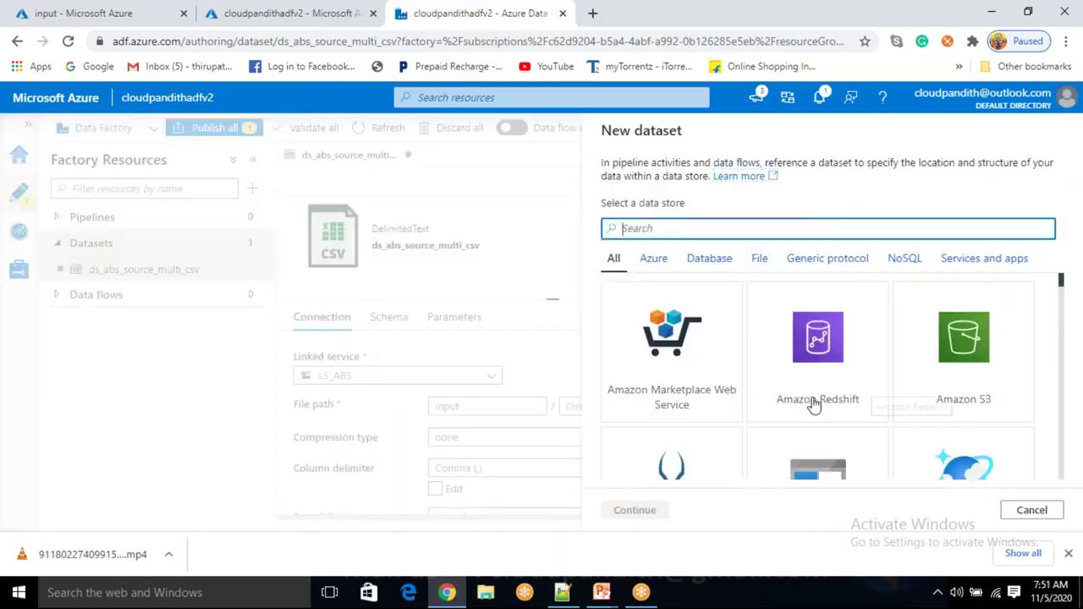
scroll(812, 404, down, 1)
click(812, 408)
click(635, 510)
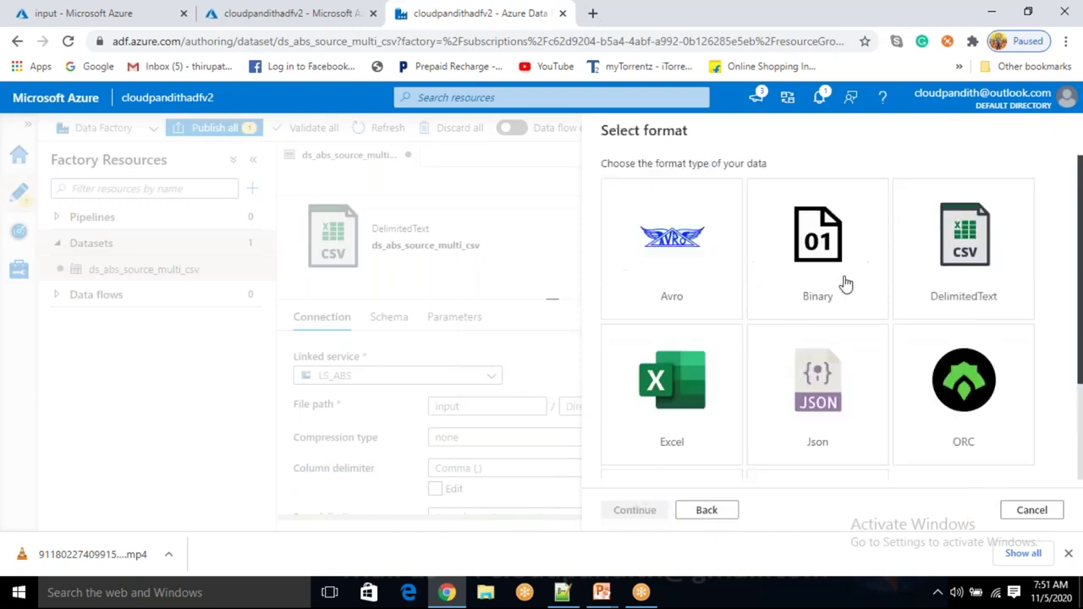
click(965, 254)
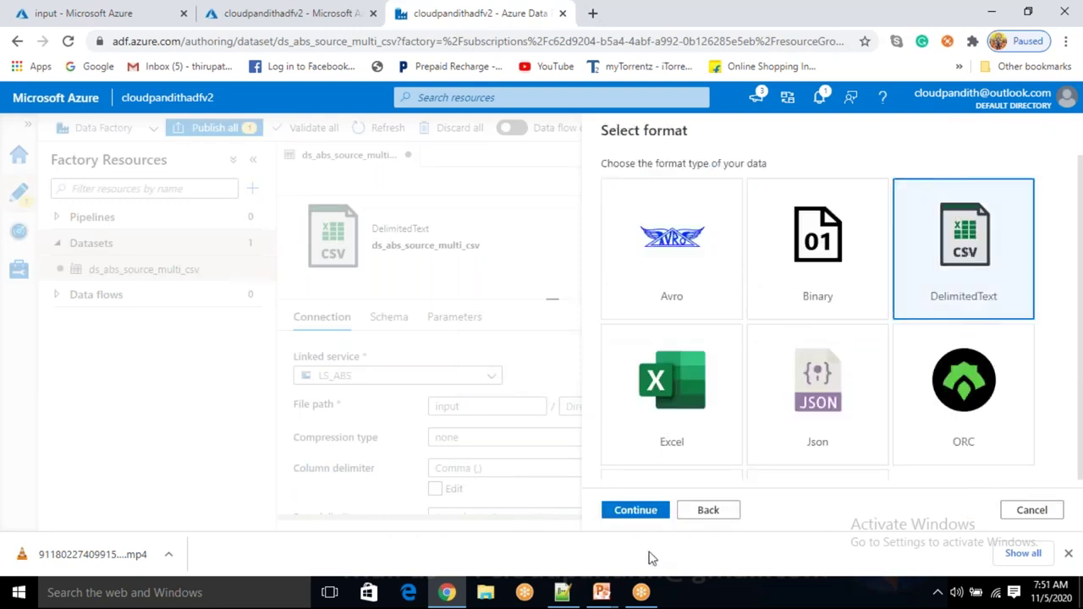
click(634, 510)
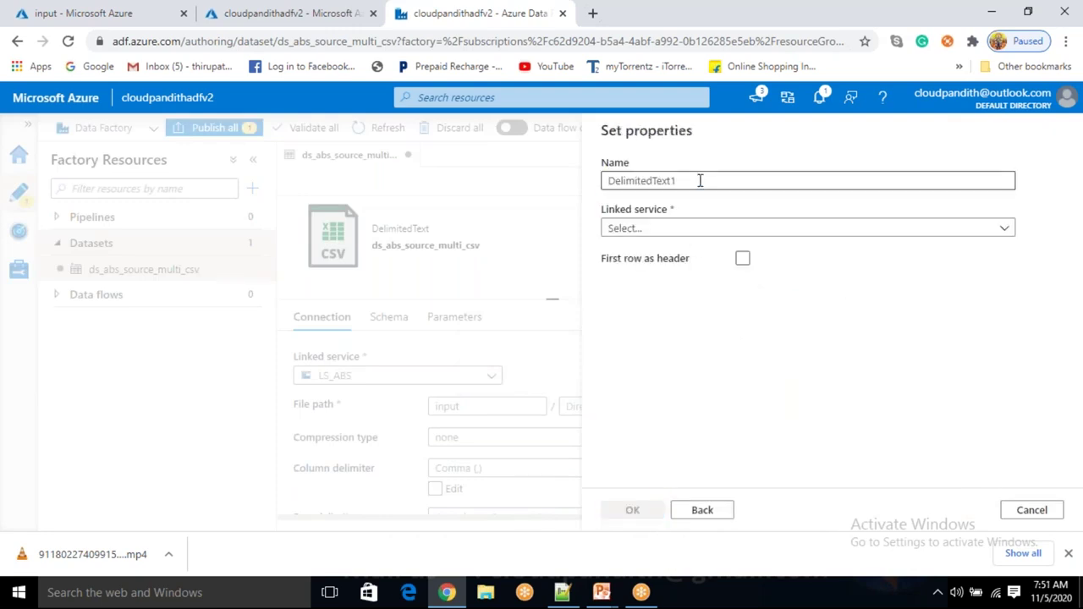
Name the second dataset ds_abs_sink_multi_csv and assign it the LS_ABS linked service
drag(698, 181, 604, 181)
key(BackSpace)
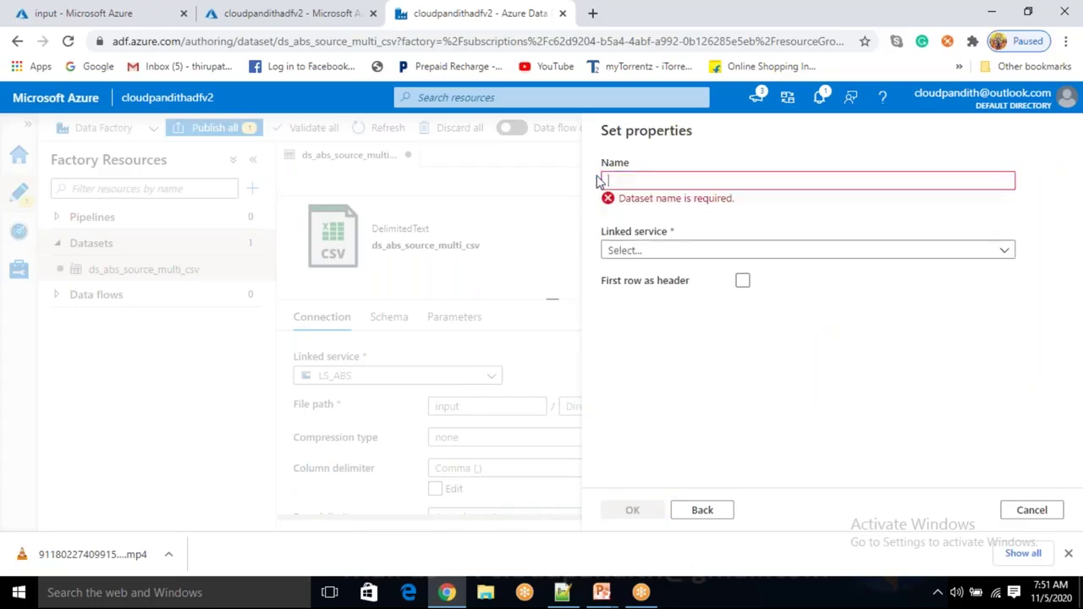
text(ds_abs_sink_multi_csv)
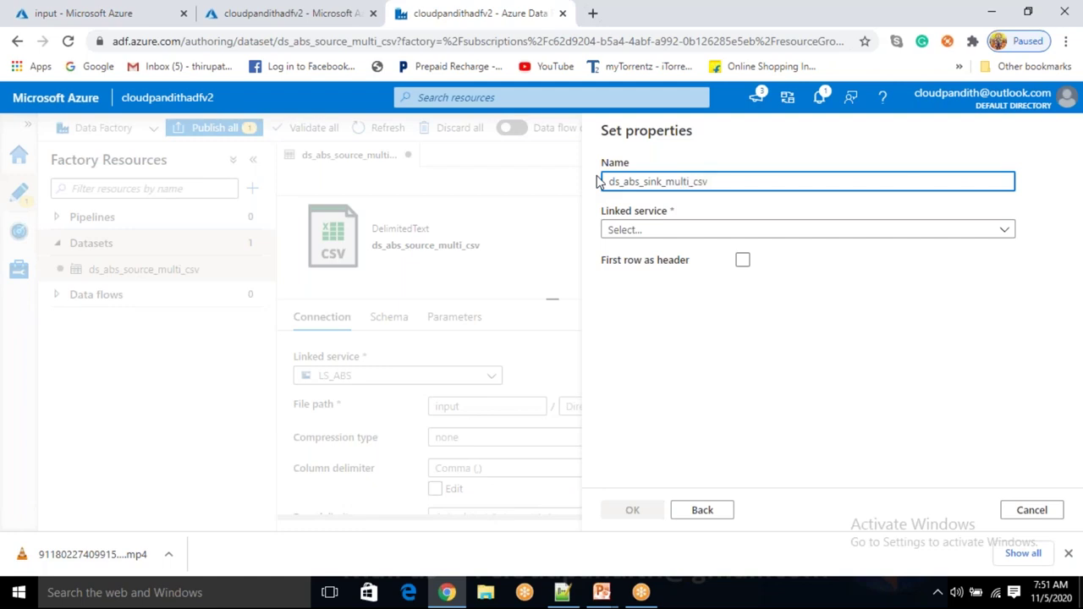
click(666, 230)
click(636, 330)
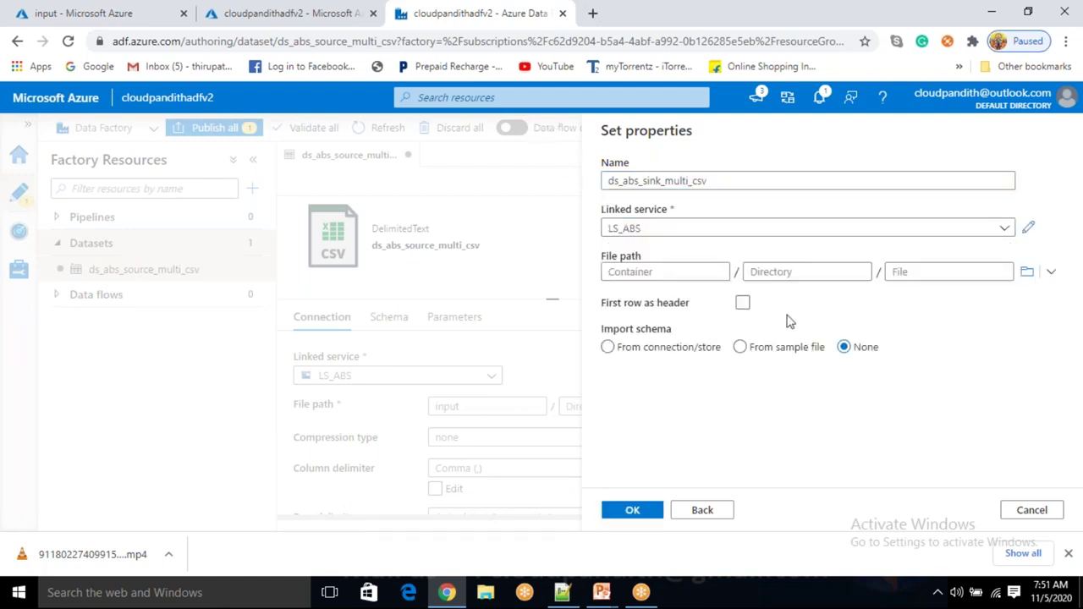
Point the sink dataset to the output container, treat the first row as header, and create the dataset
click(1026, 272)
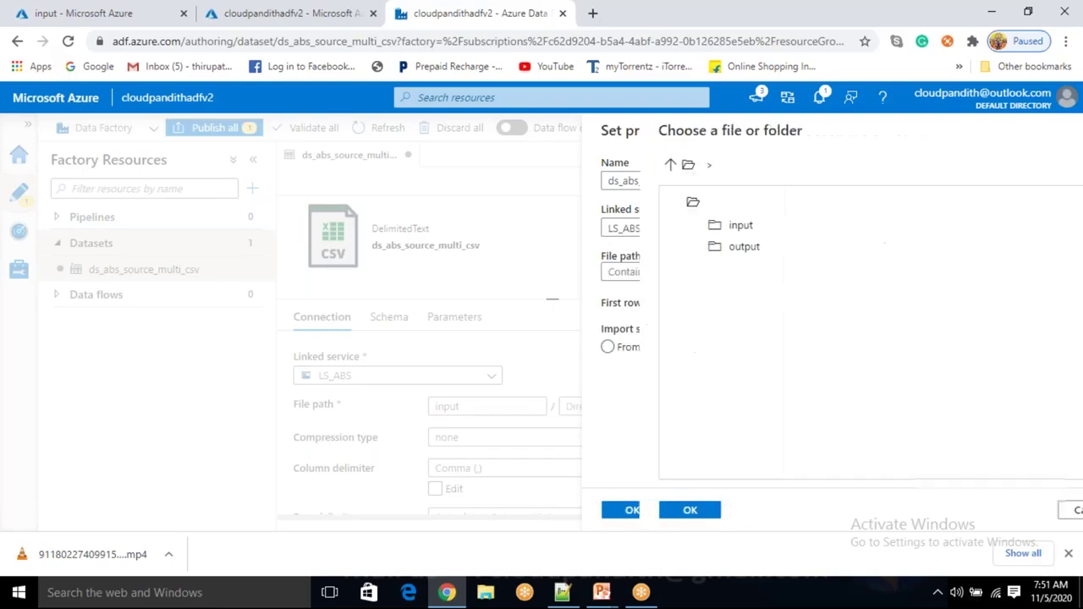
click(699, 251)
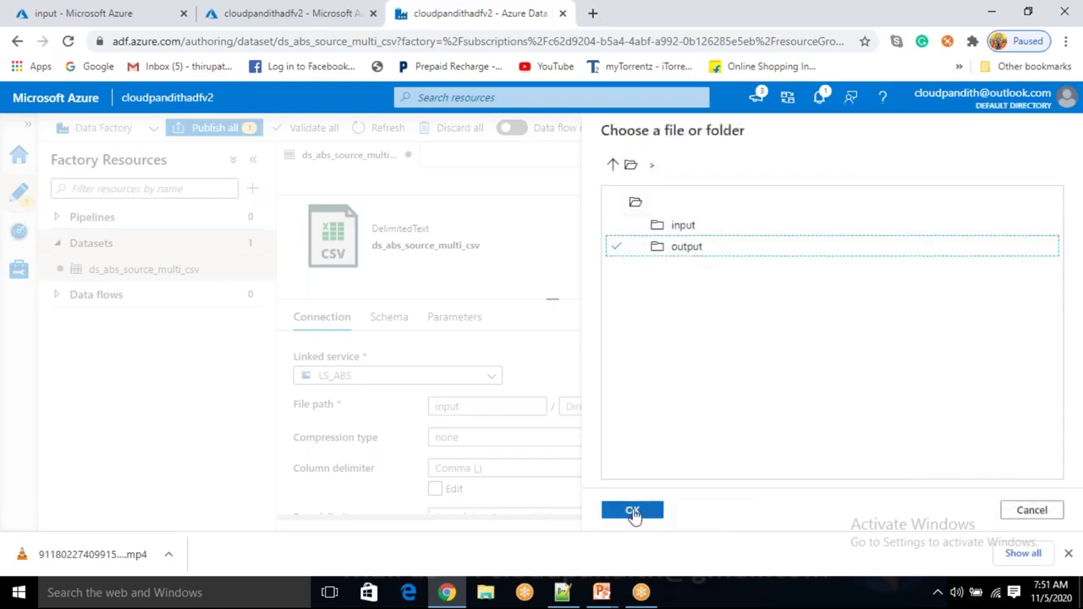
click(633, 511)
click(742, 304)
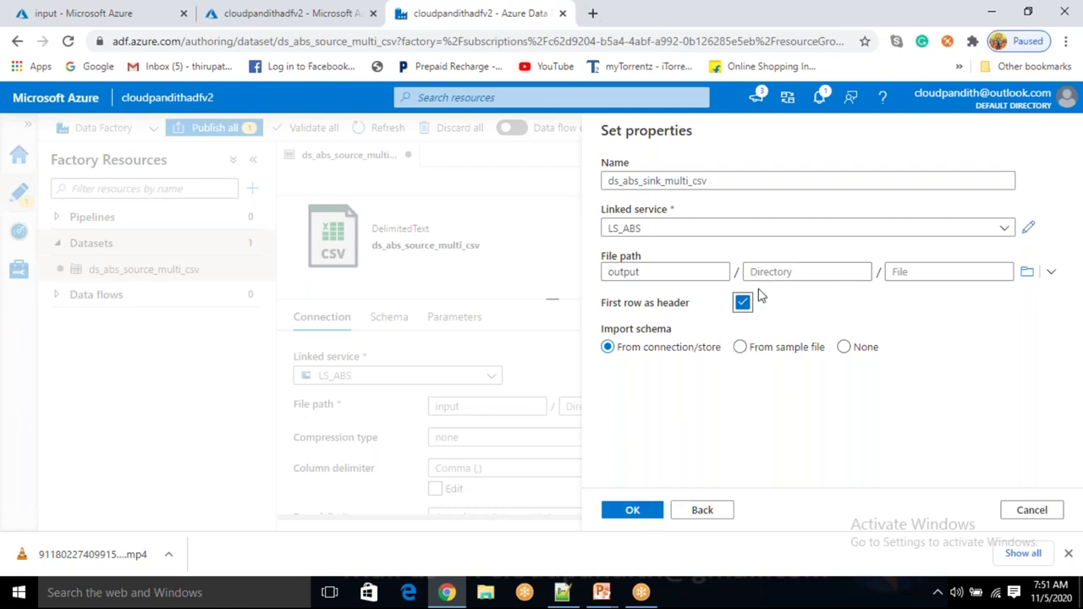
click(643, 515)
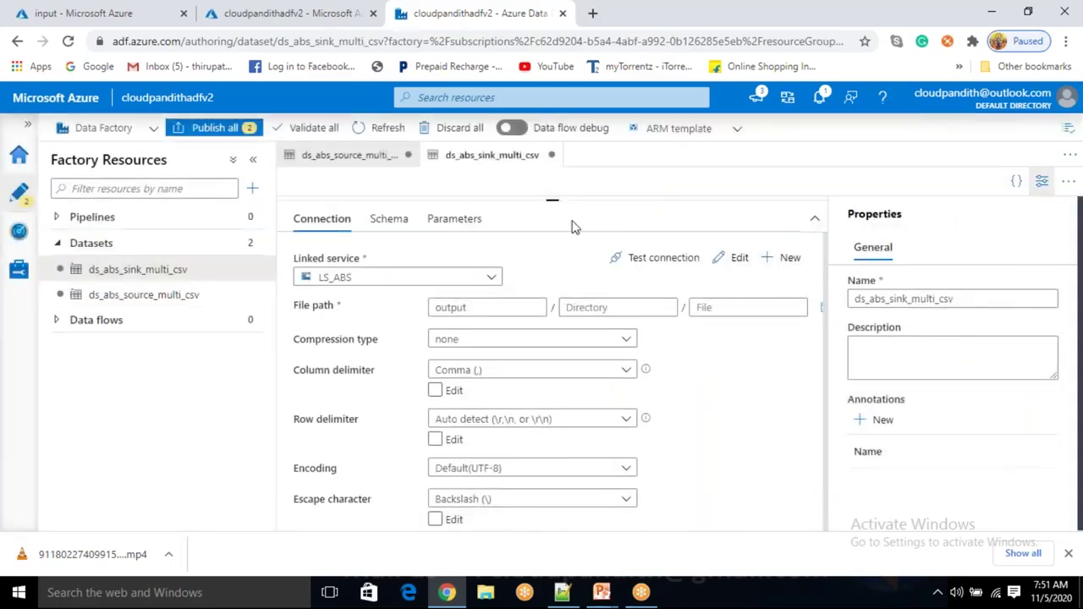
Create a new blank pipeline in the data factory
drag(551, 201, 512, 449)
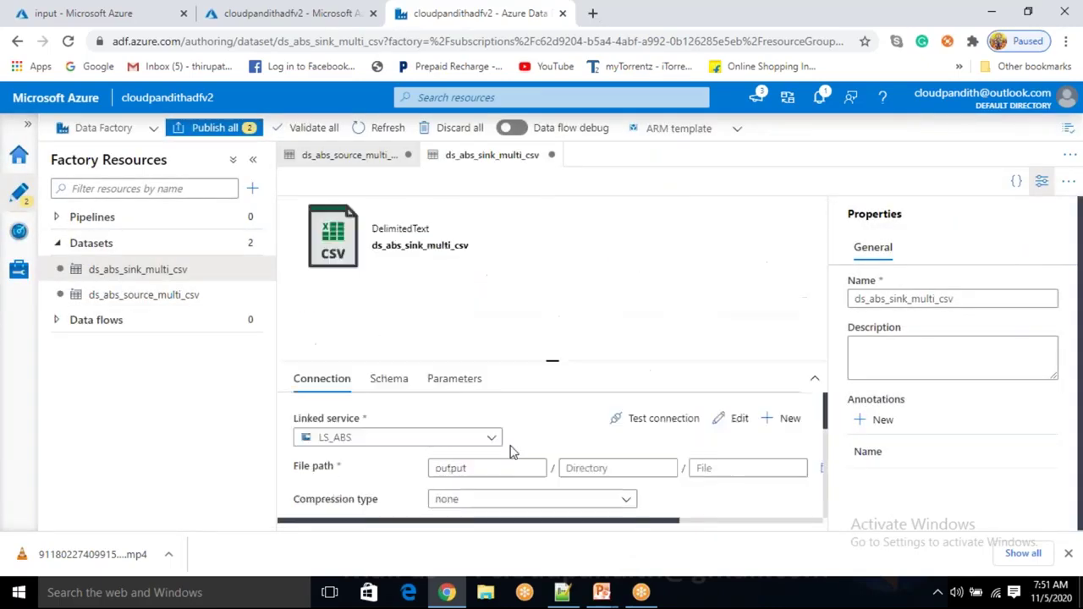
click(254, 189)
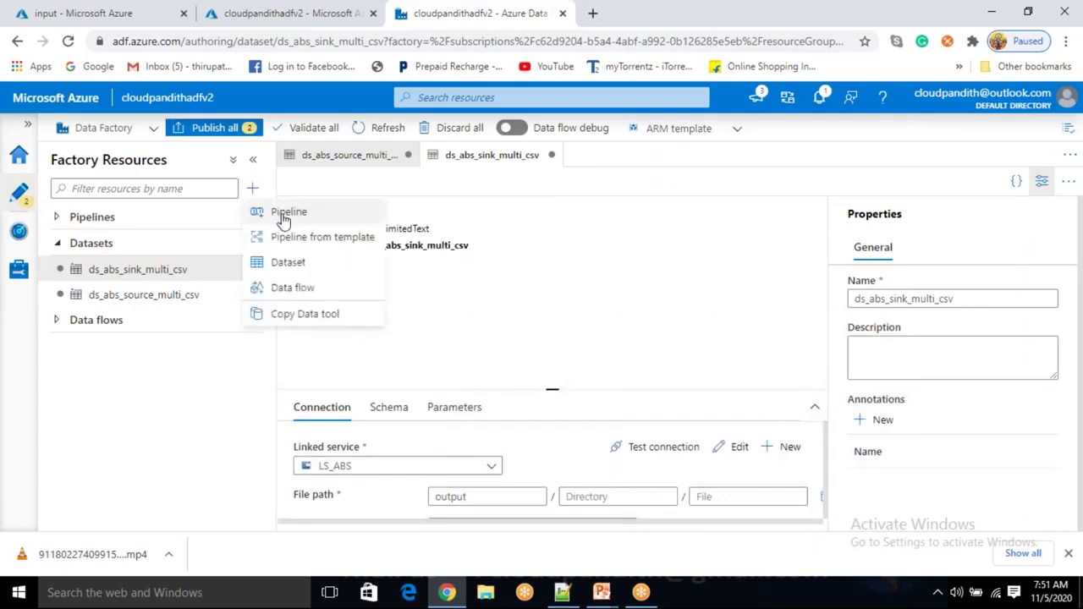
click(283, 217)
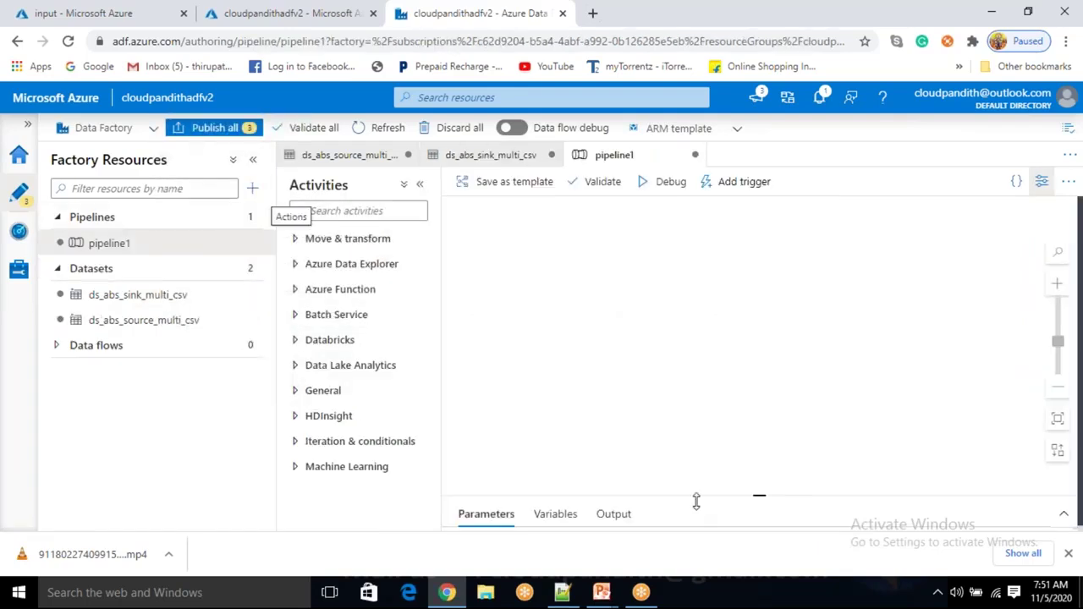
Name the pipeline pl_data_ds_abs_source_multi_csv_to_ds_abs_sink_multi_csv and hide its properties
click(909, 303)
drag(909, 303, 854, 303)
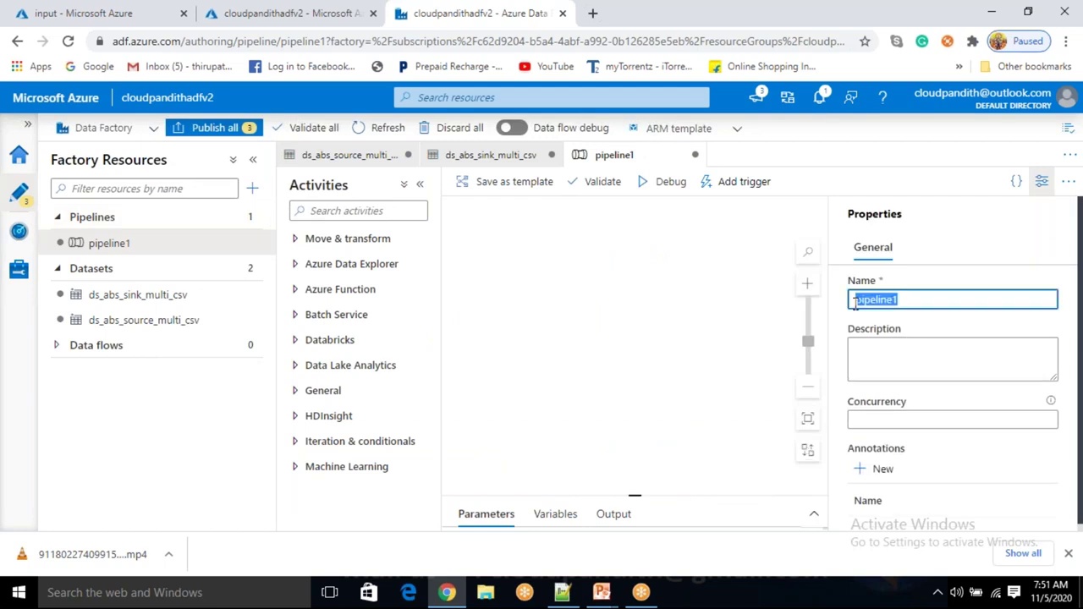
key(BackSpace)
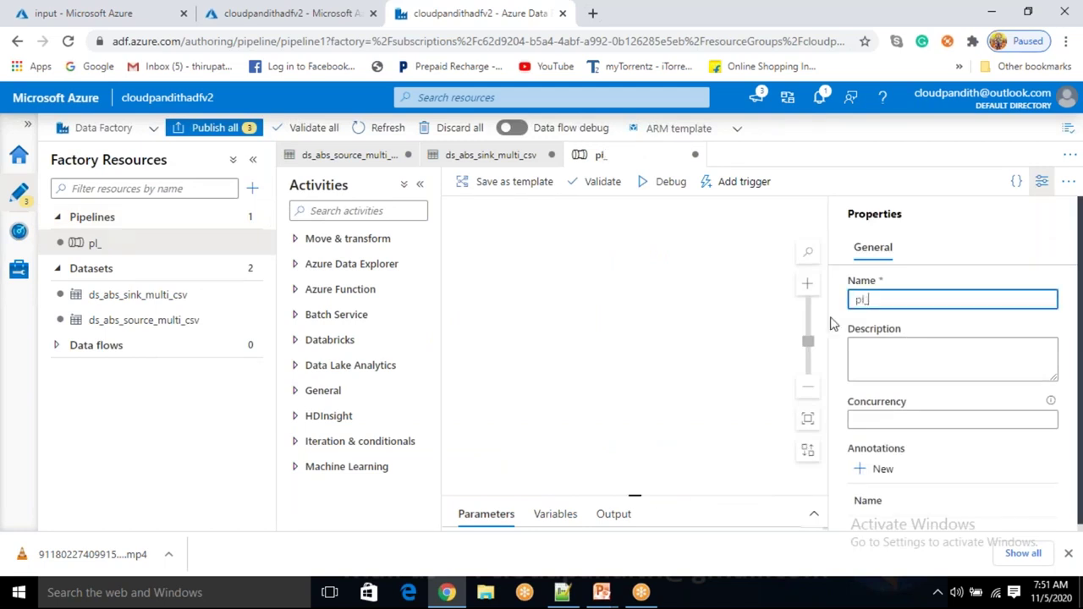
text(data)
text(_ds_abs)
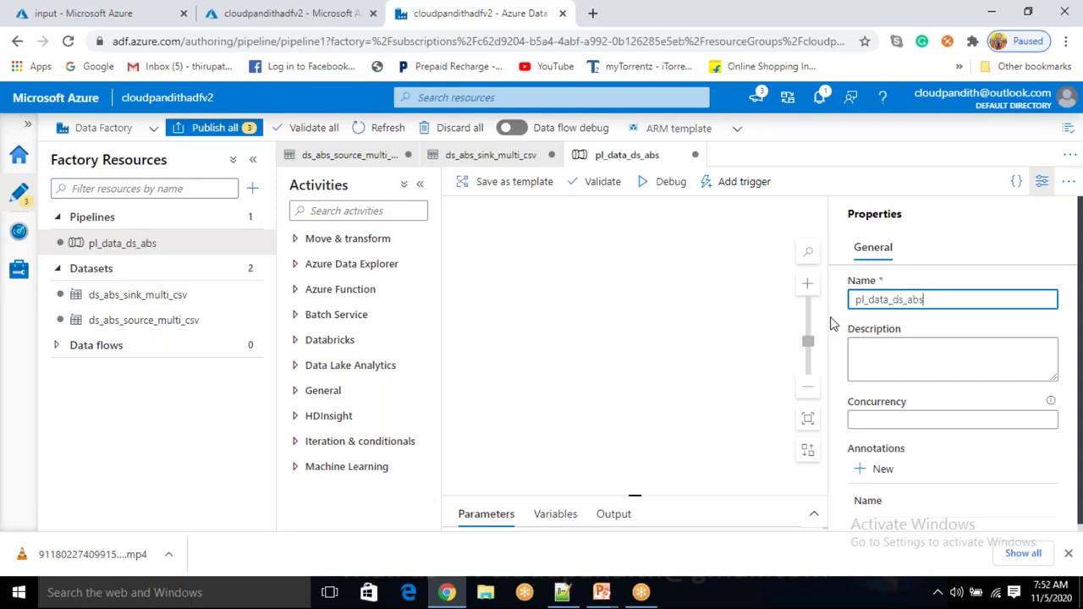
text(_source_multi_csv_to_)
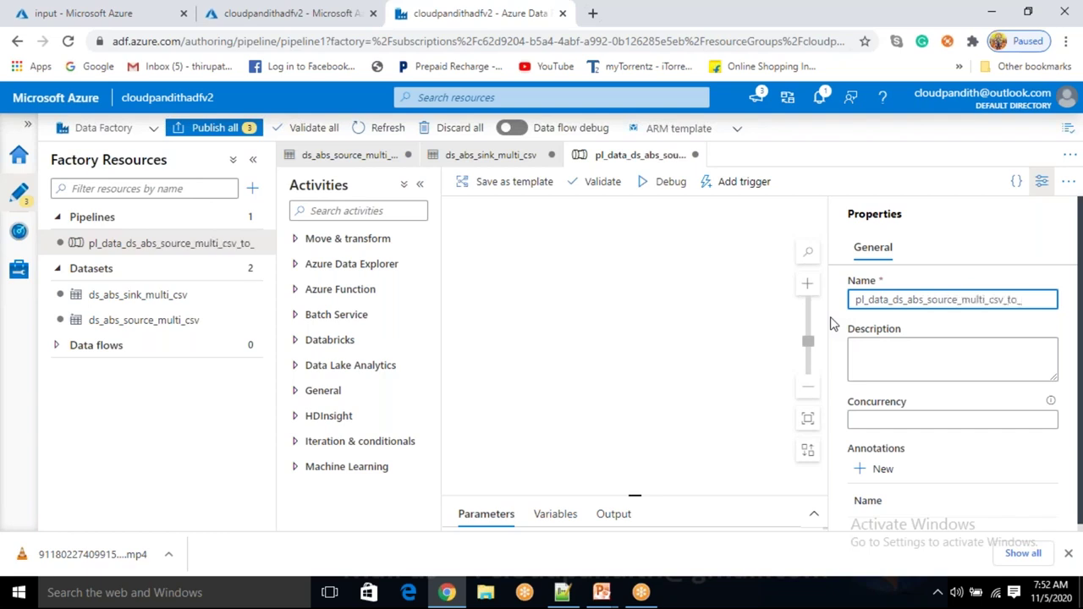
text(ds_abs_sink_multi)
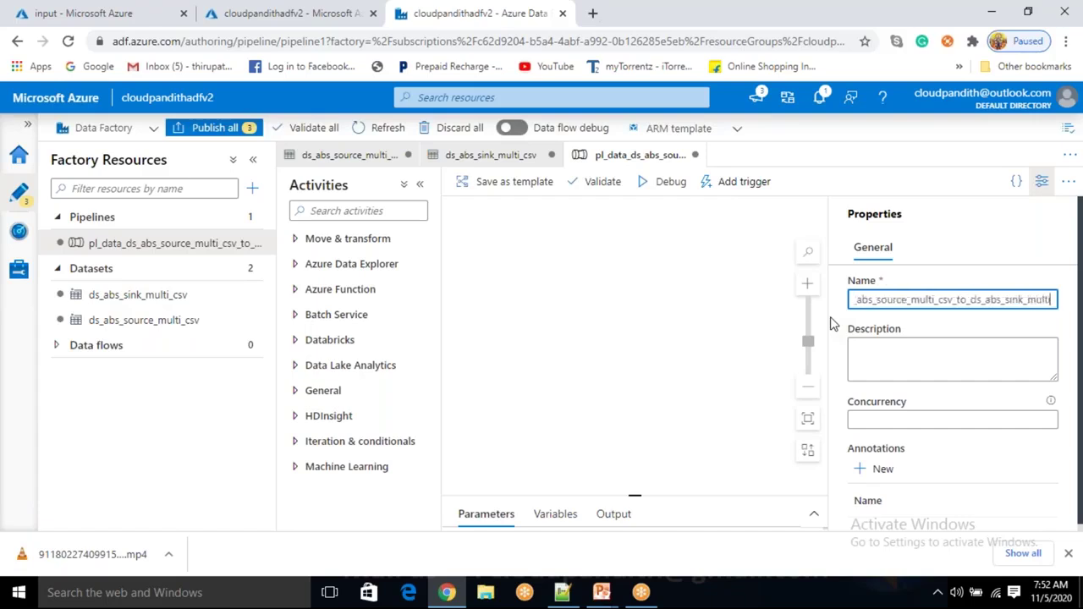
text(_csv)
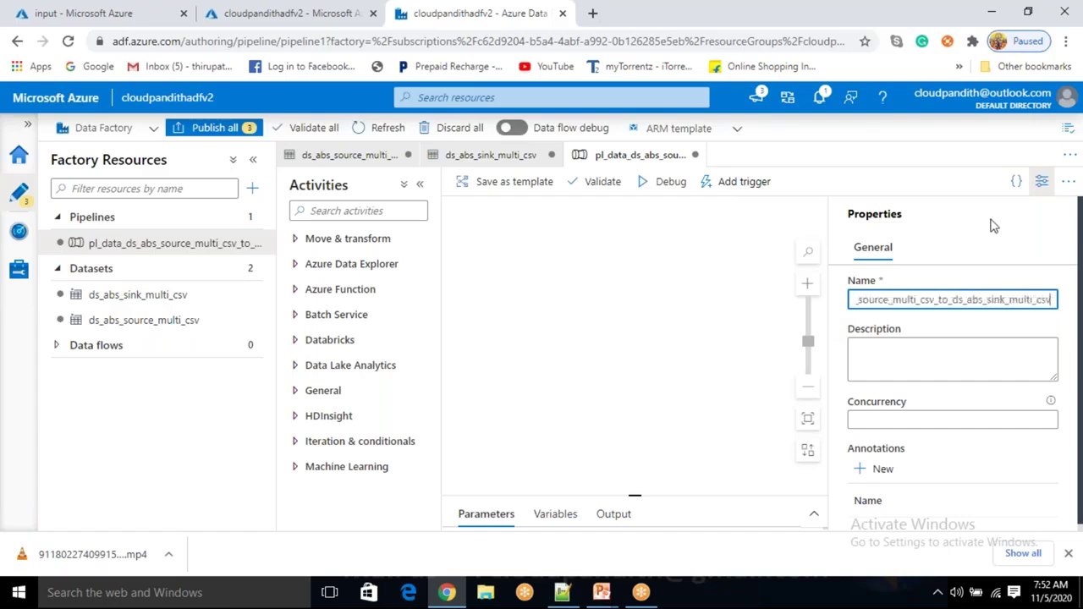
click(1041, 183)
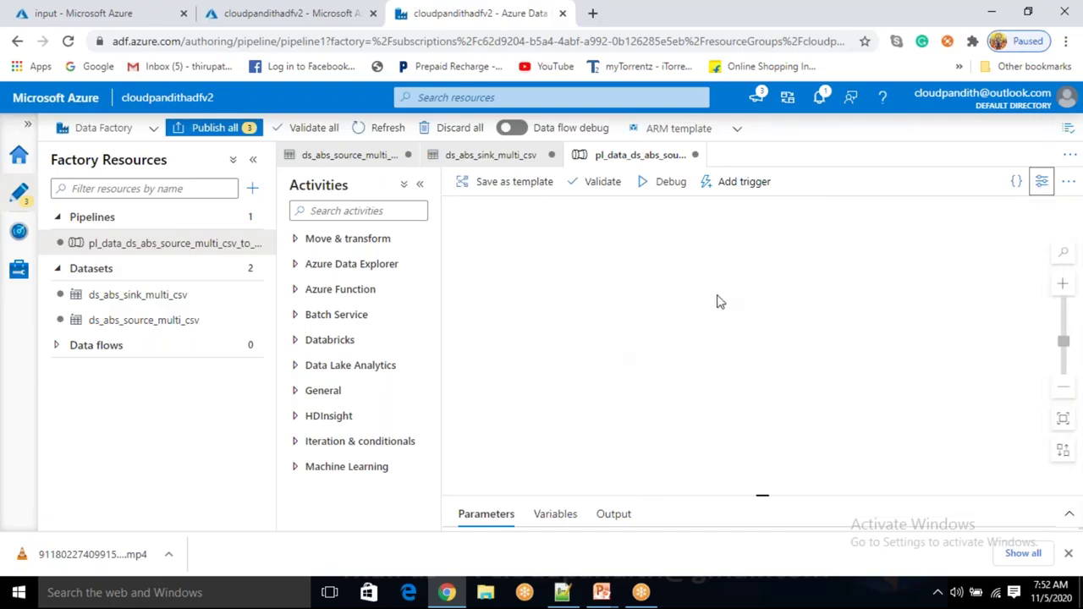
Add a Copy data activity from the Move & transform group to the pipeline canvas
drag(276, 173, 446, 181)
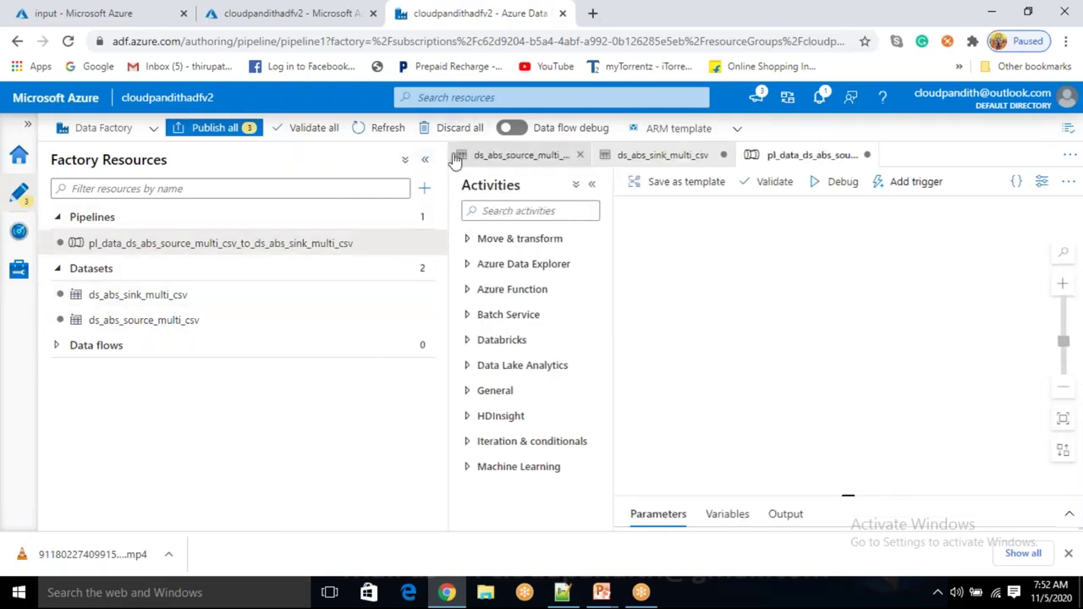
drag(448, 161, 269, 184)
drag(261, 207, 252, 207)
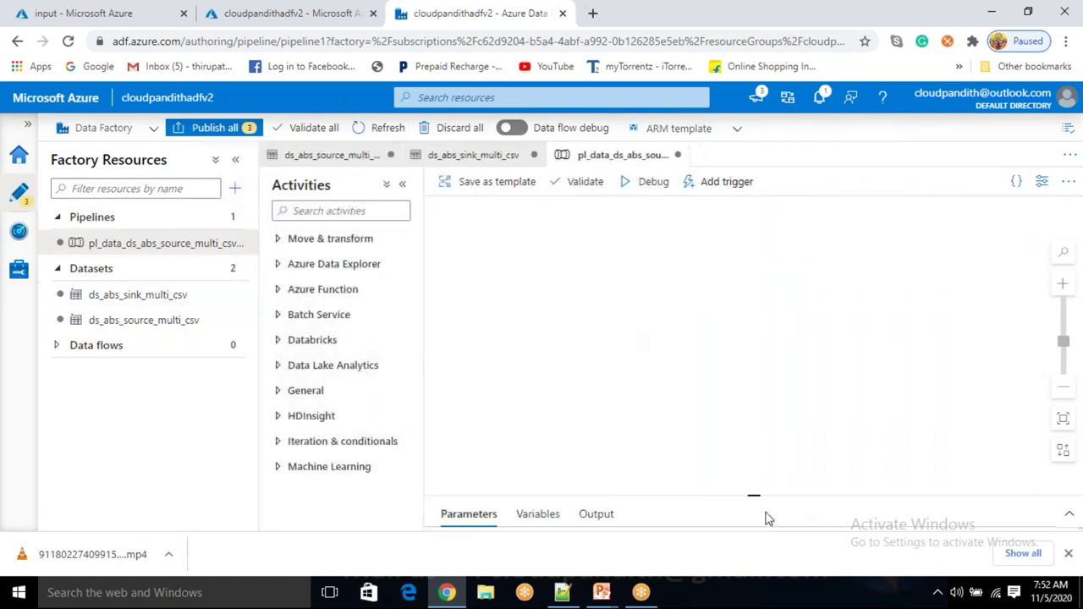
click(735, 404)
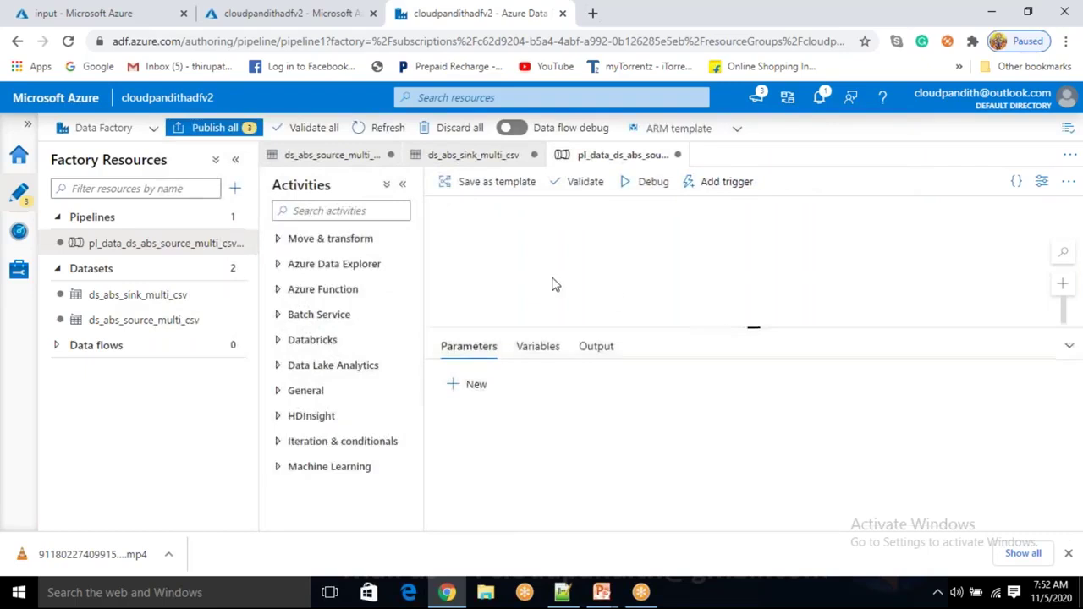
click(317, 241)
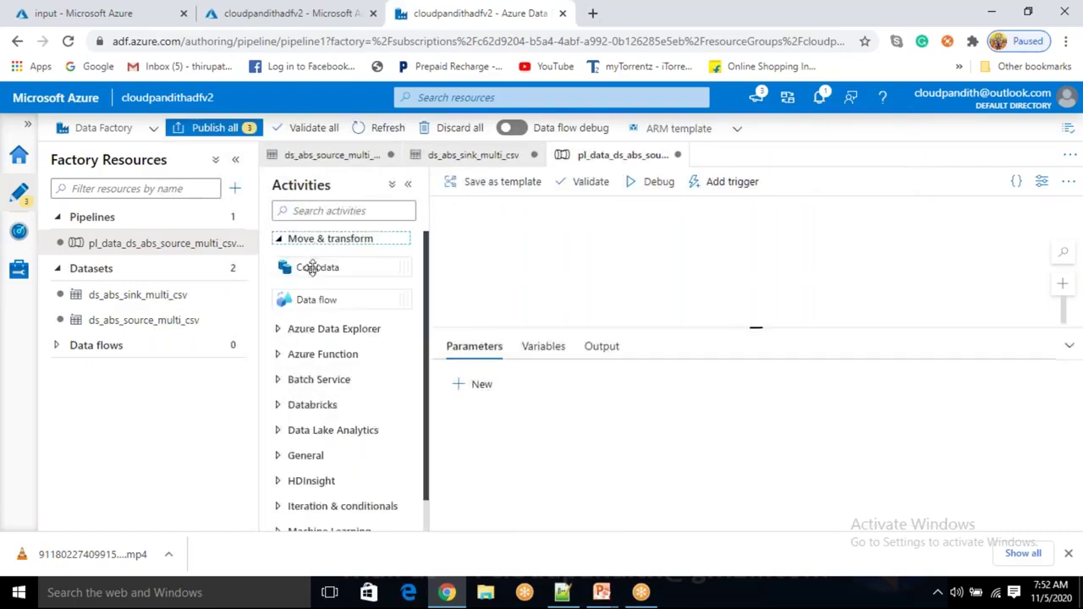
click(314, 266)
drag(314, 267, 611, 258)
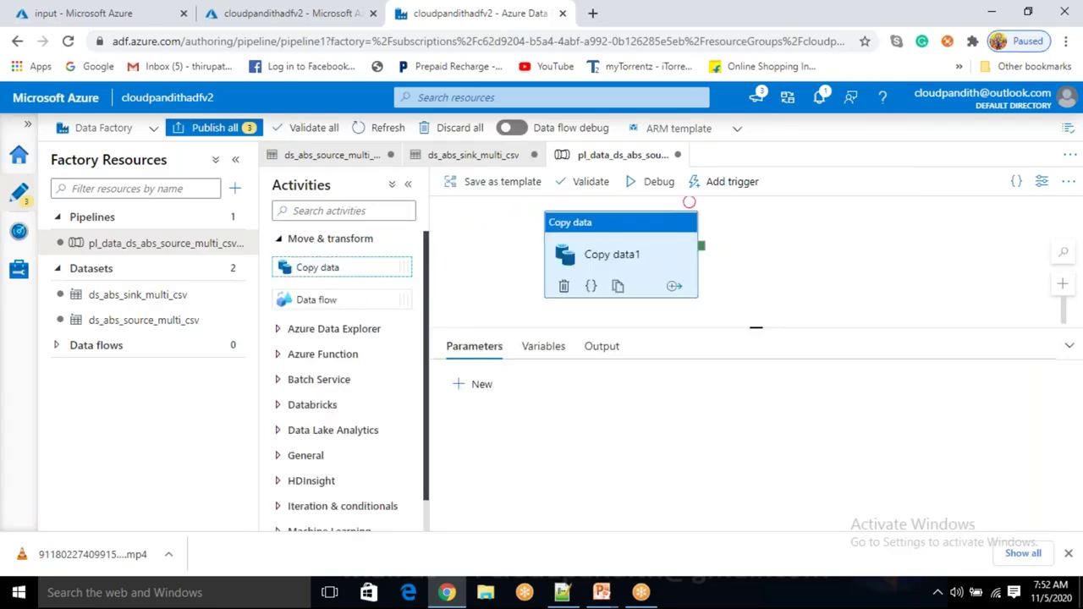
Copy the sink dataset's name, ds_abs_sink_multi_csv, from its properties
click(206, 305)
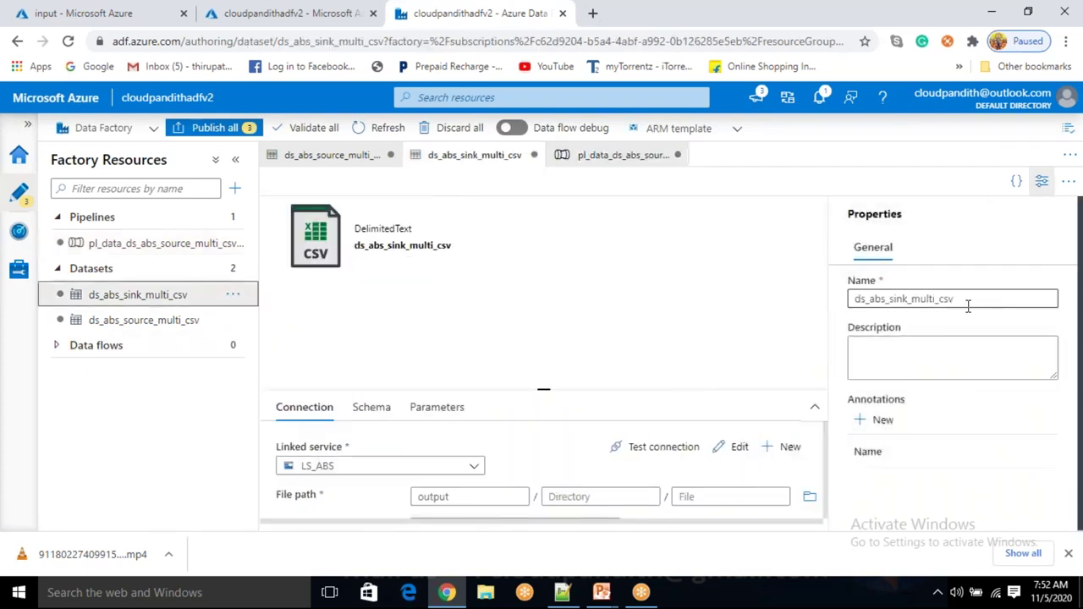
drag(963, 302, 823, 325)
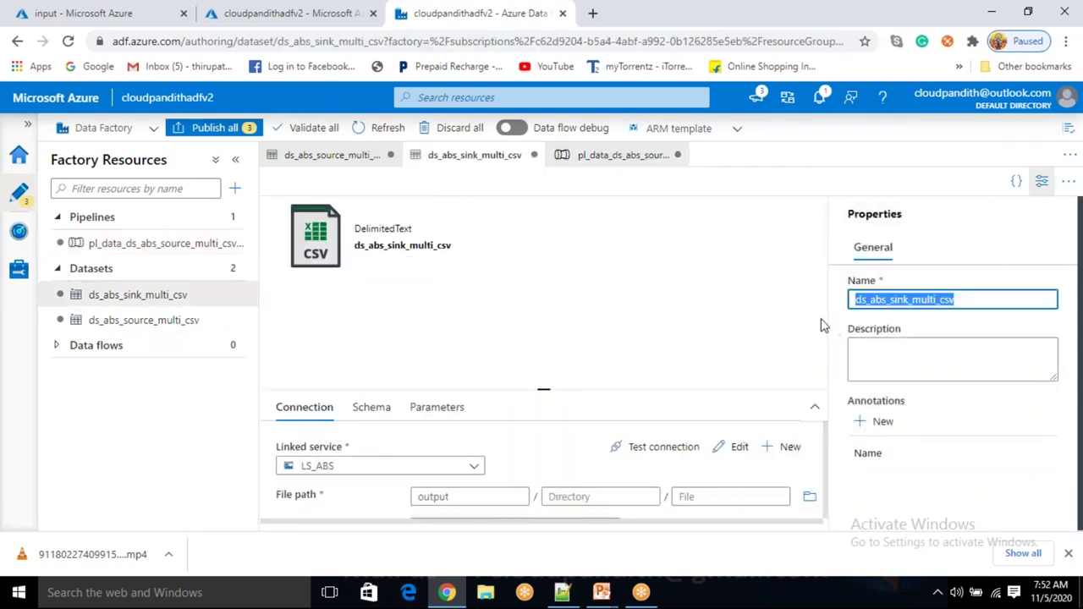
click(1042, 181)
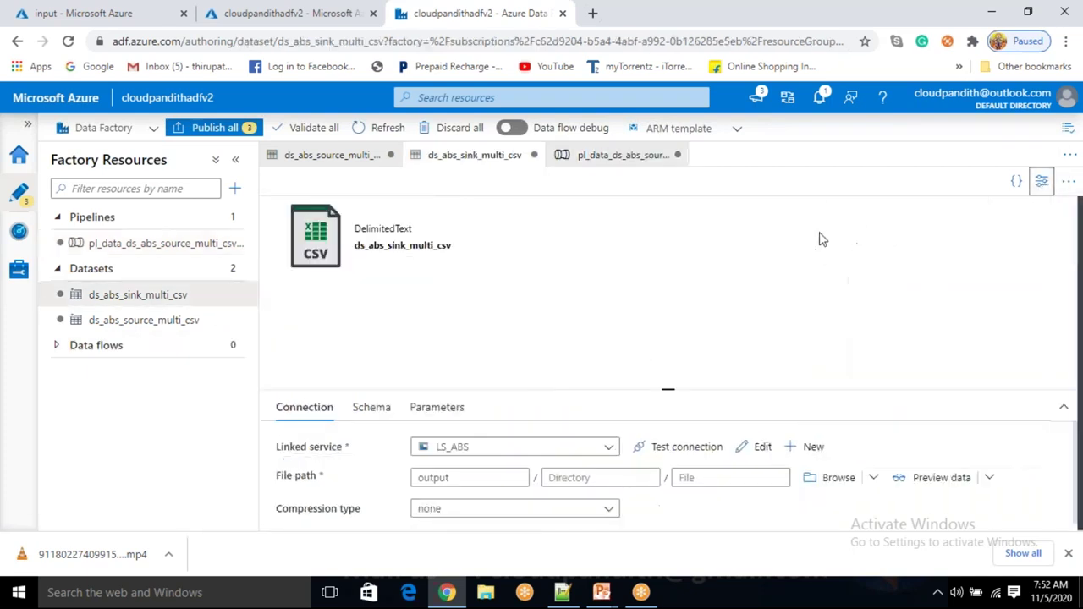
Return to the pipeline and name the Copy data activity copy_ds_abs_ource_multi_csv_to_ds_abs_sink_multi_csv
click(174, 244)
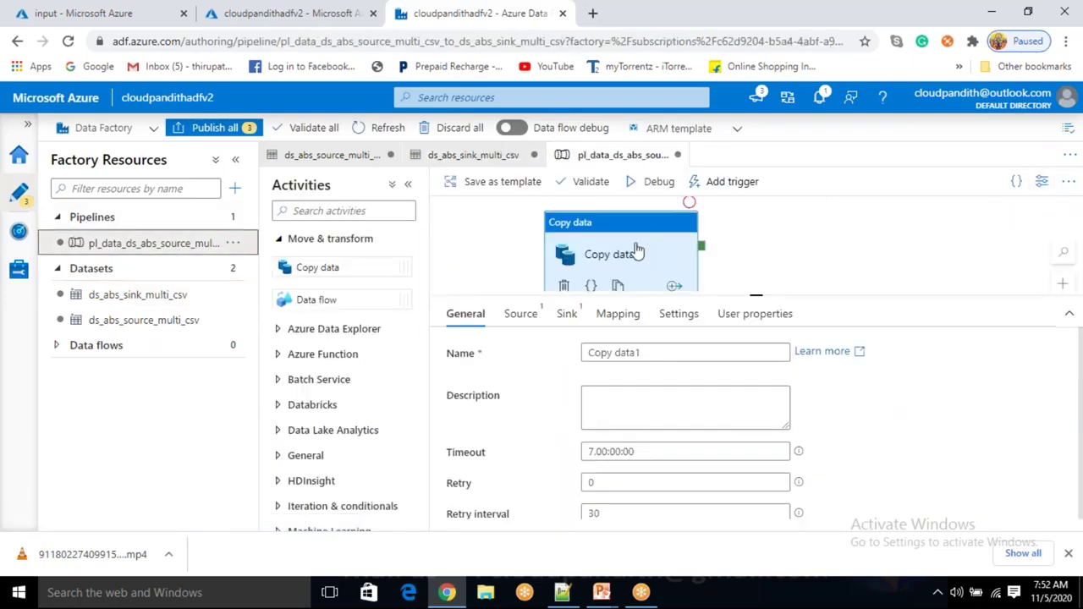
click(637, 252)
text(copy)
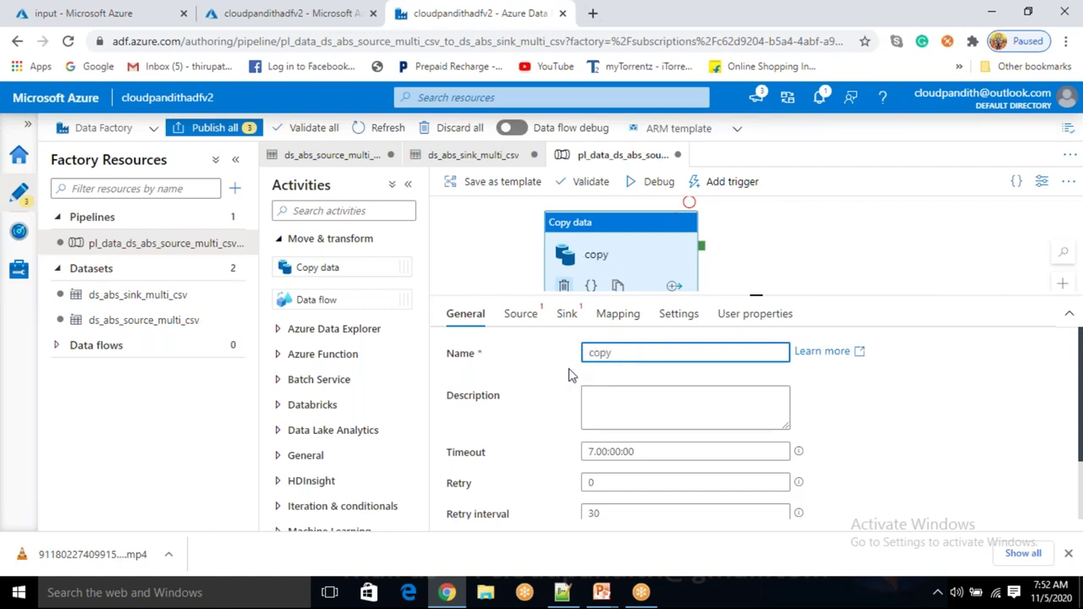
text(_)
key(ctrl+v)
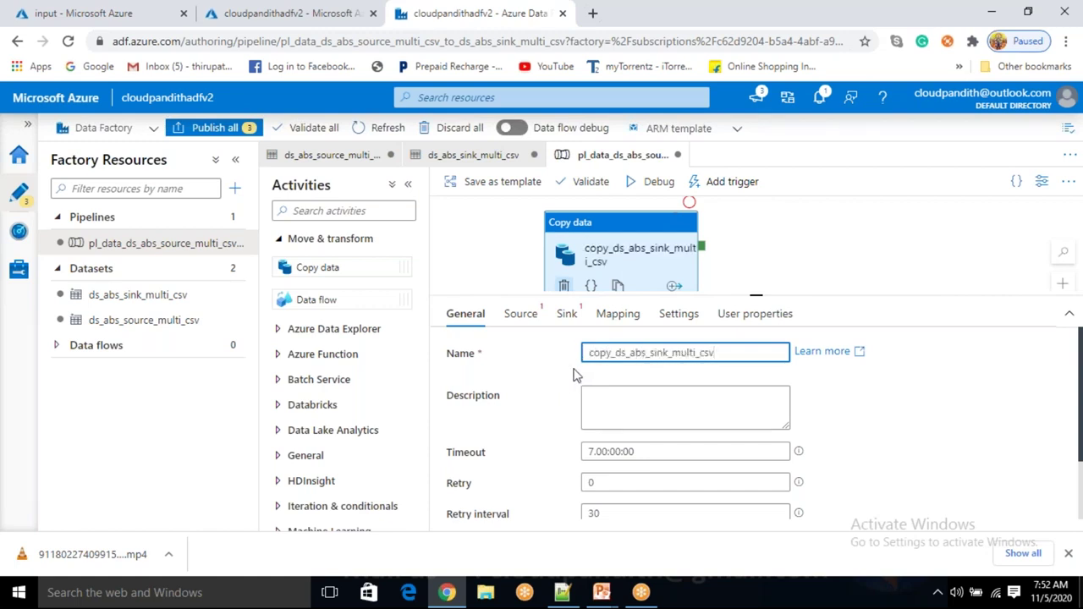
key(BackSpace)
key(BackSpace)
key(BackSpace)
key(BackSpace)
text(ource)
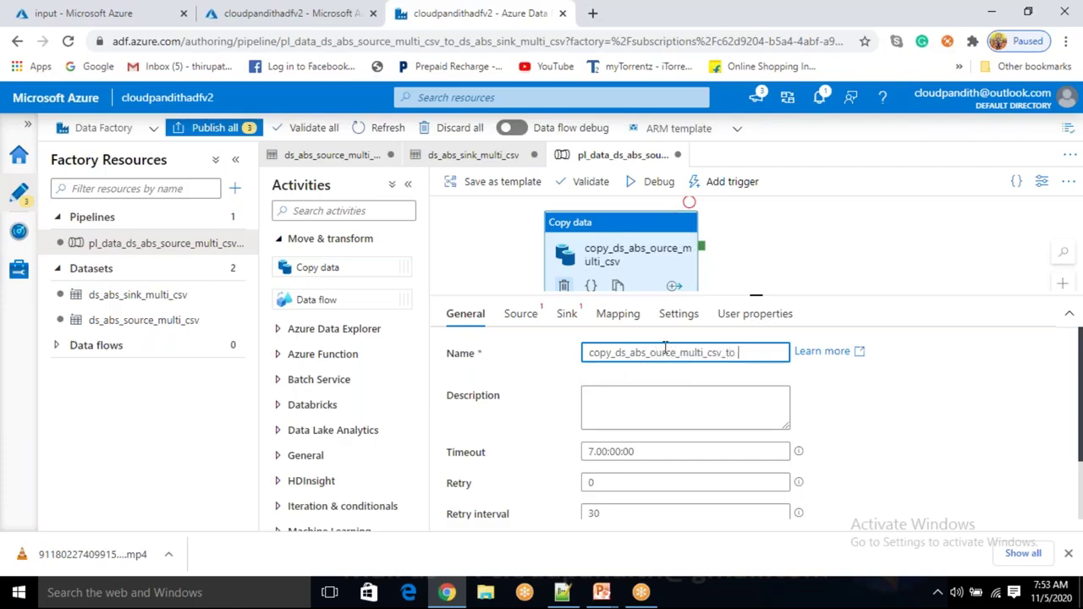
key(ctrl+v)
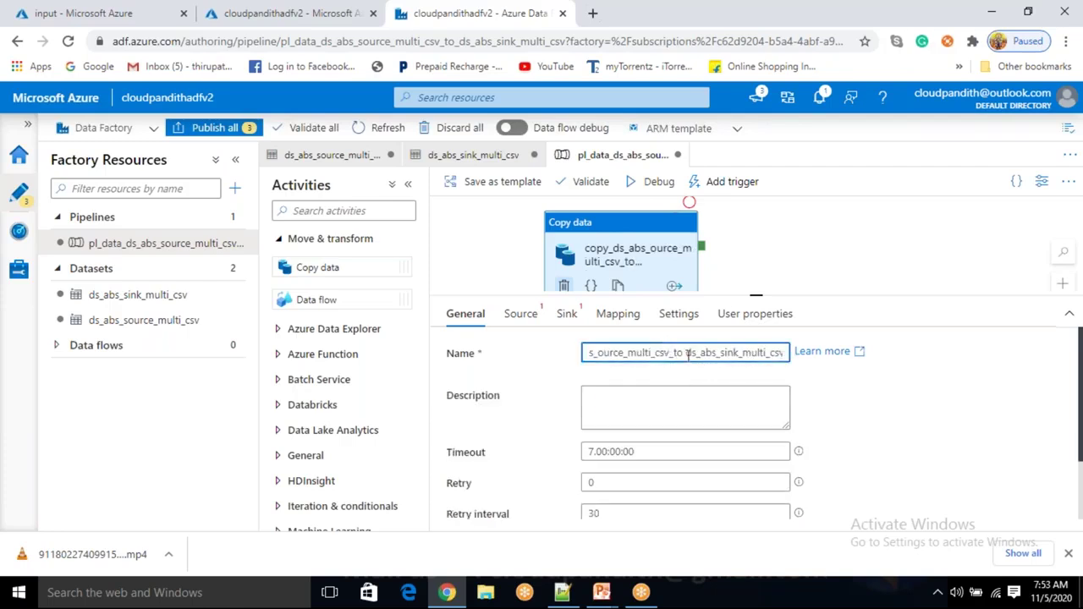
key(BackSpace)
text(_)
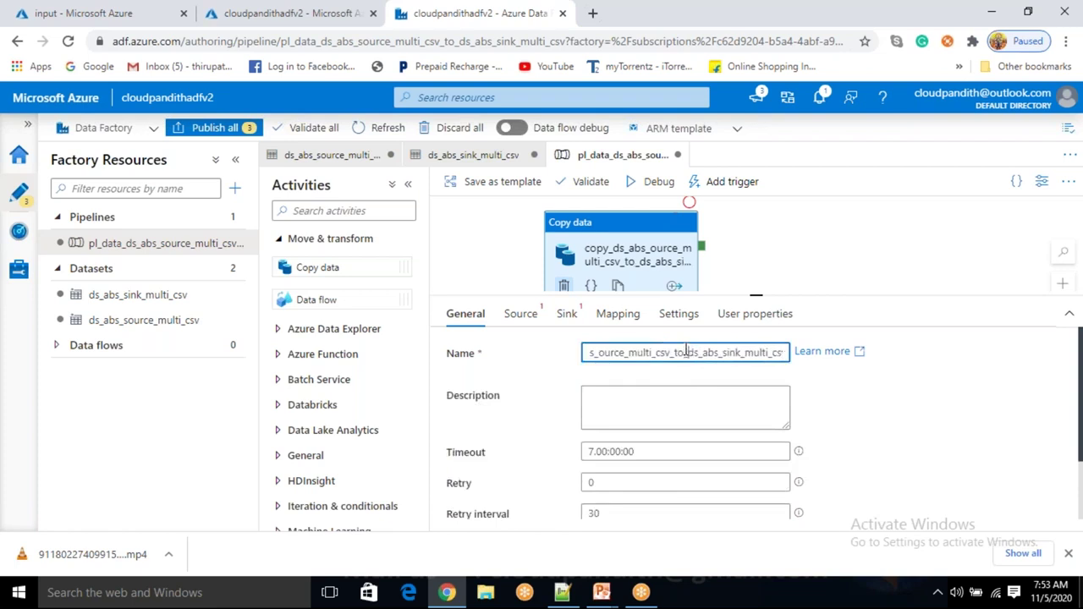
click(878, 410)
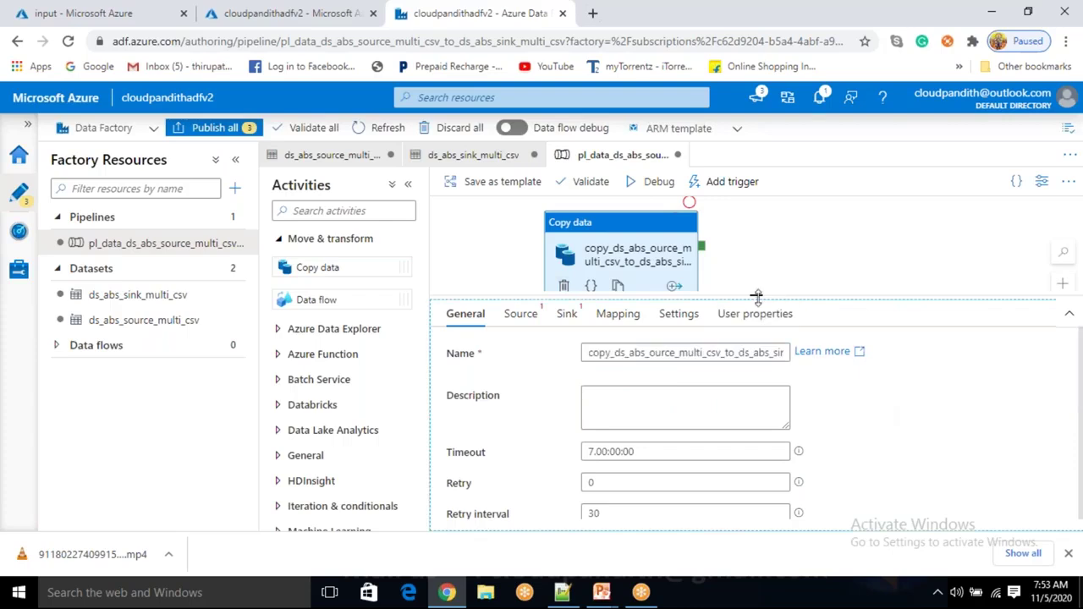
Set the copy activity's source dataset to ds_abs_source_multi_csv and its sink dataset to ds_abs_sink_multi_csv
drag(756, 296, 759, 374)
click(524, 389)
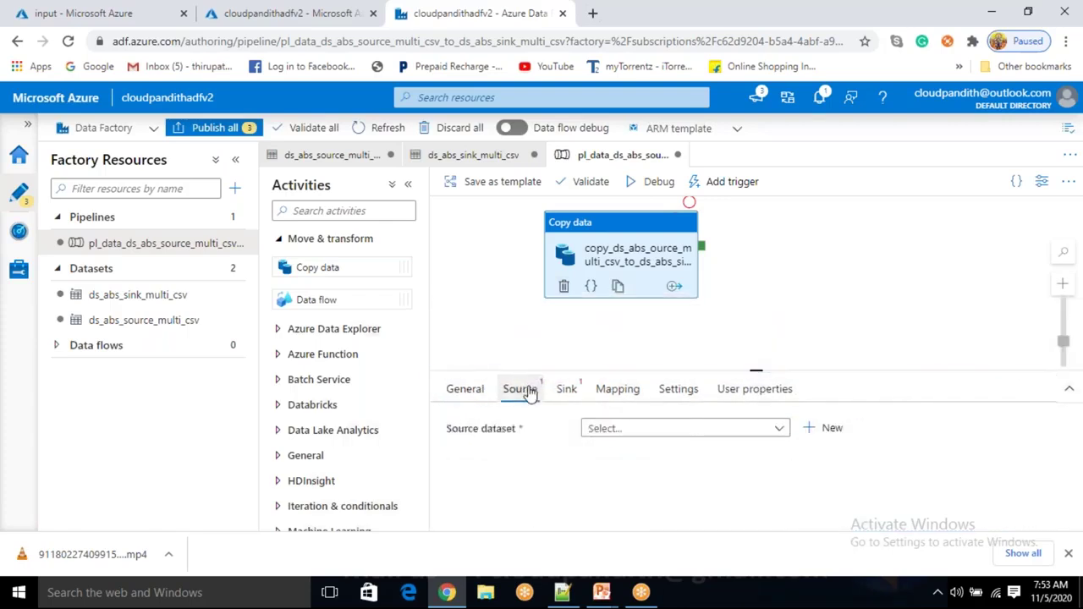
click(721, 429)
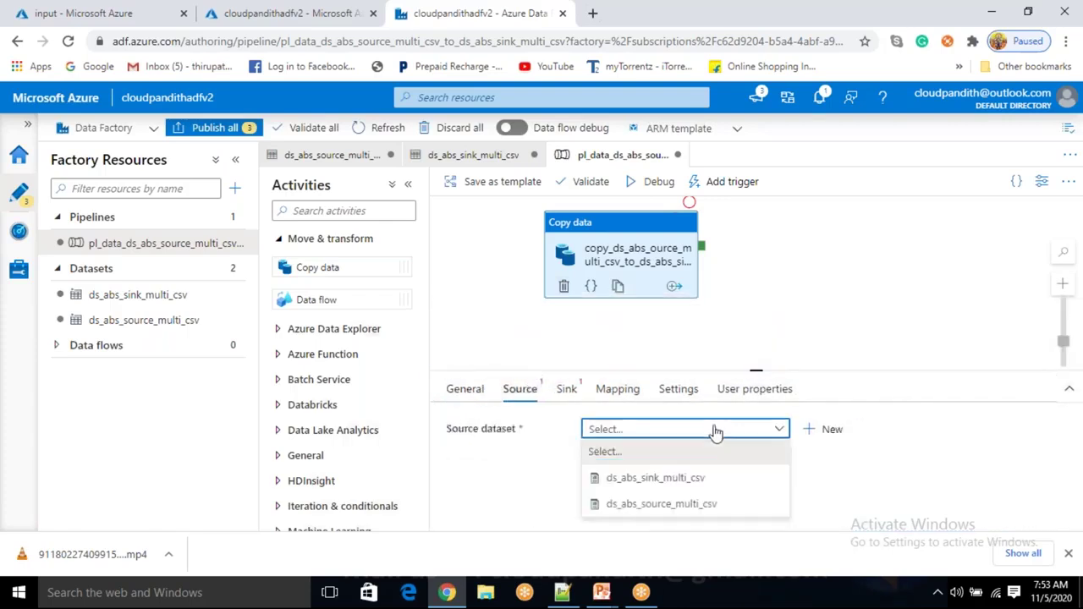
click(665, 504)
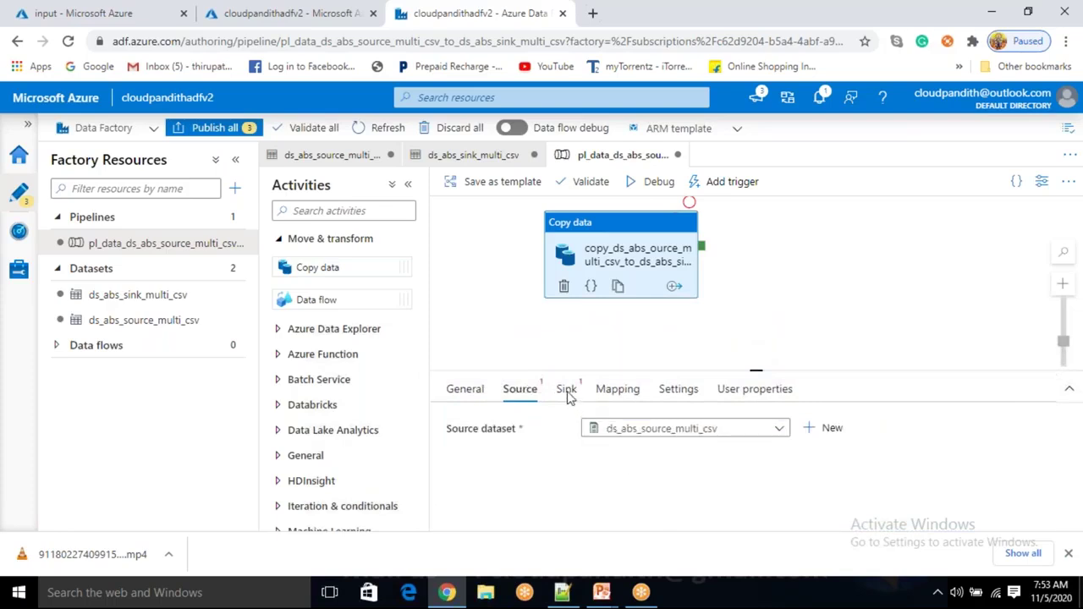
click(567, 392)
click(653, 432)
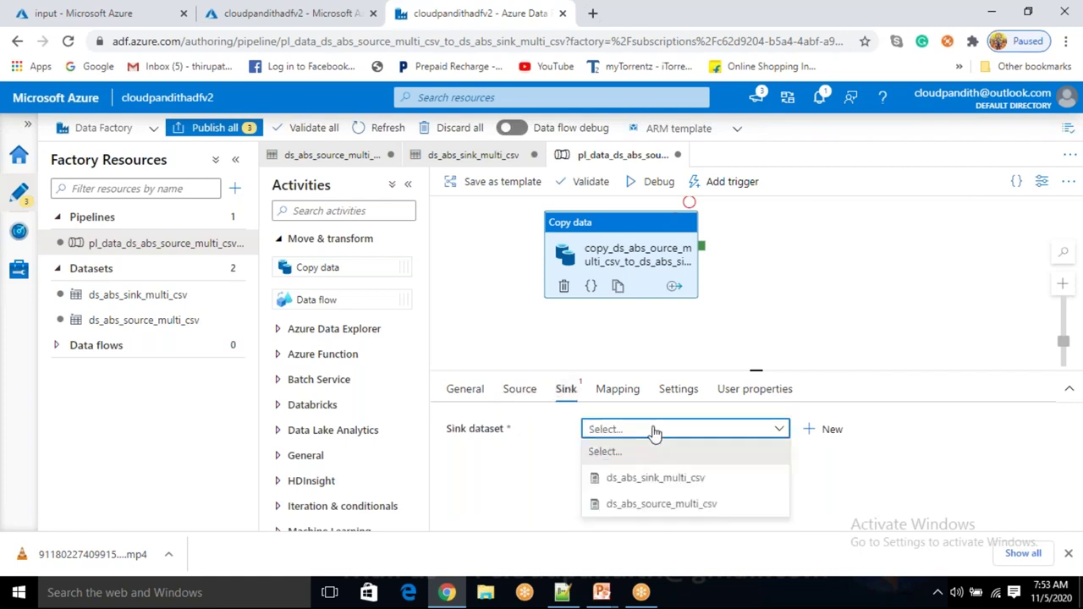
click(636, 478)
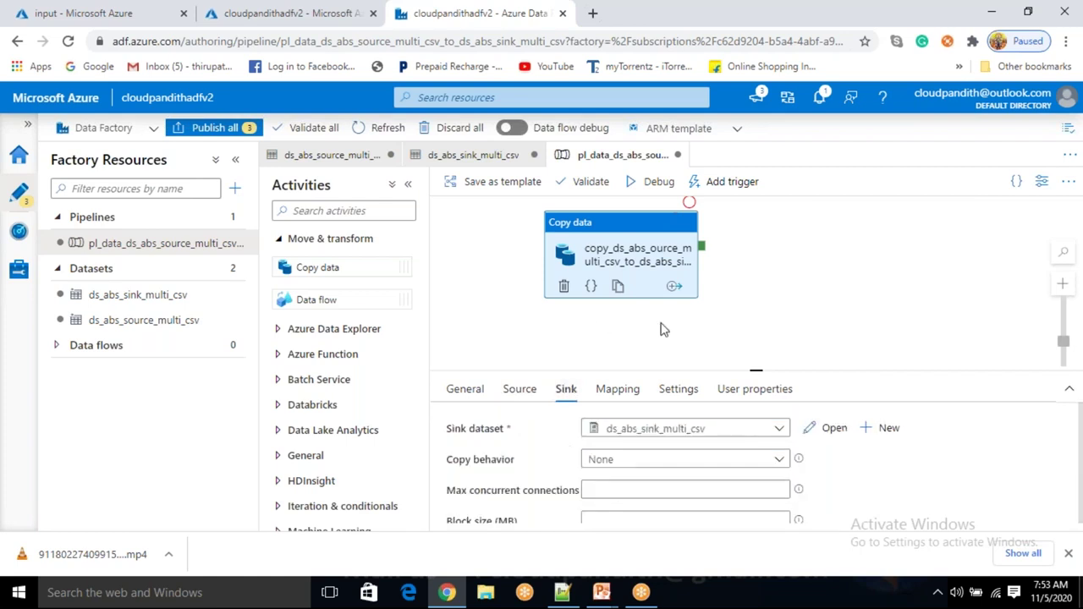
Correct the misspelled "ource" to "source" in the copy activity's name
drag(648, 248, 669, 260)
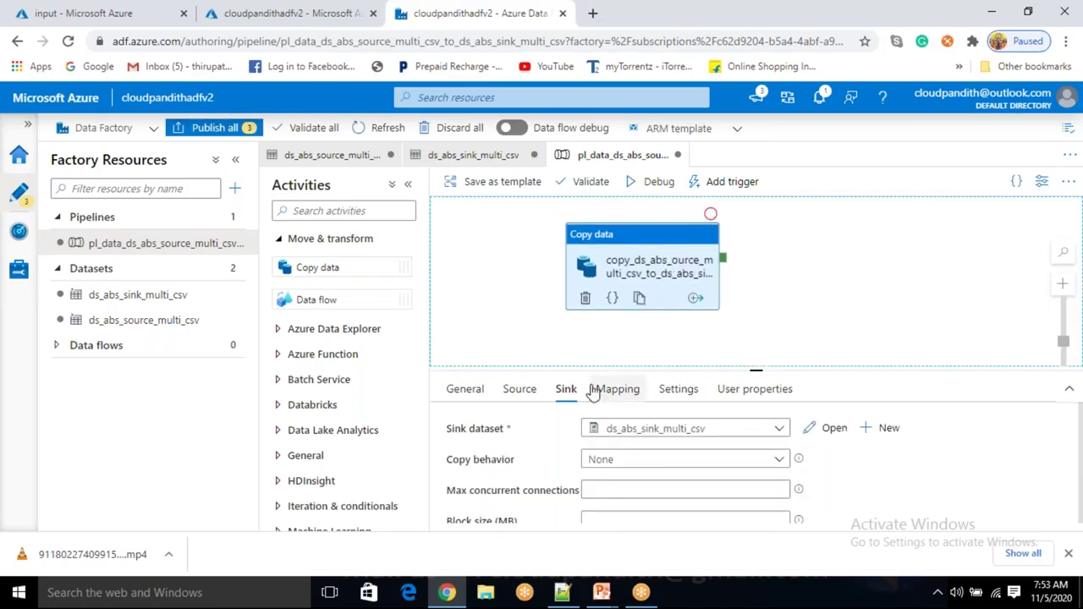
click(487, 396)
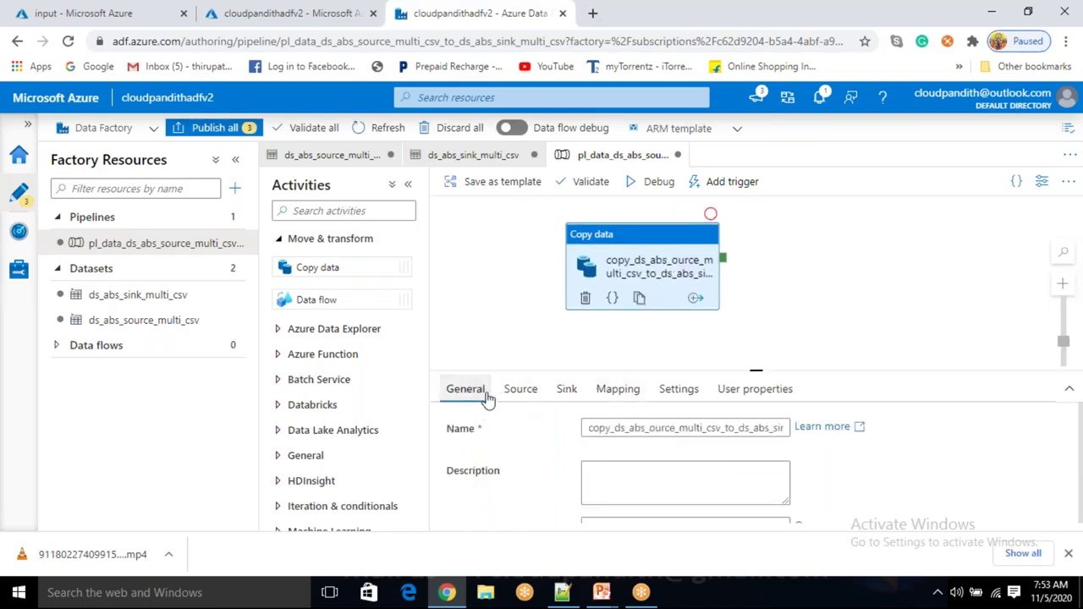
click(648, 428)
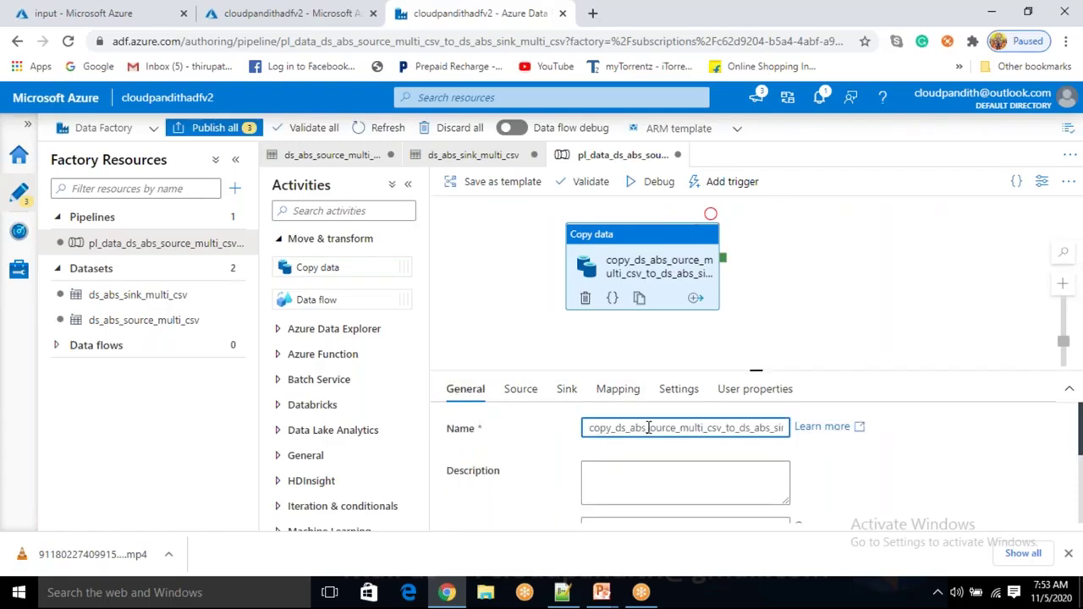
click(810, 310)
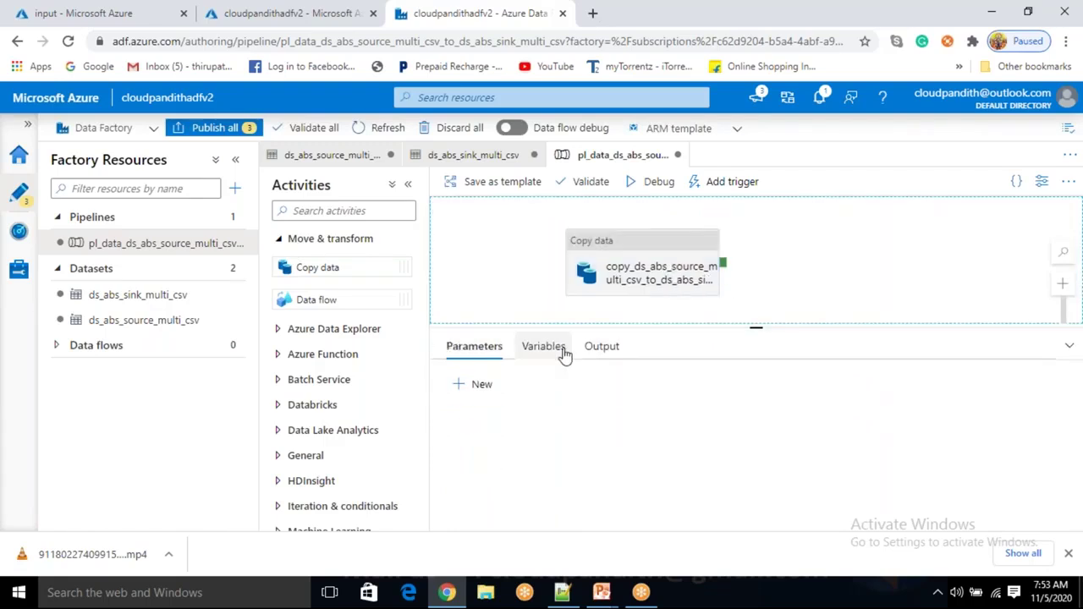
click(645, 276)
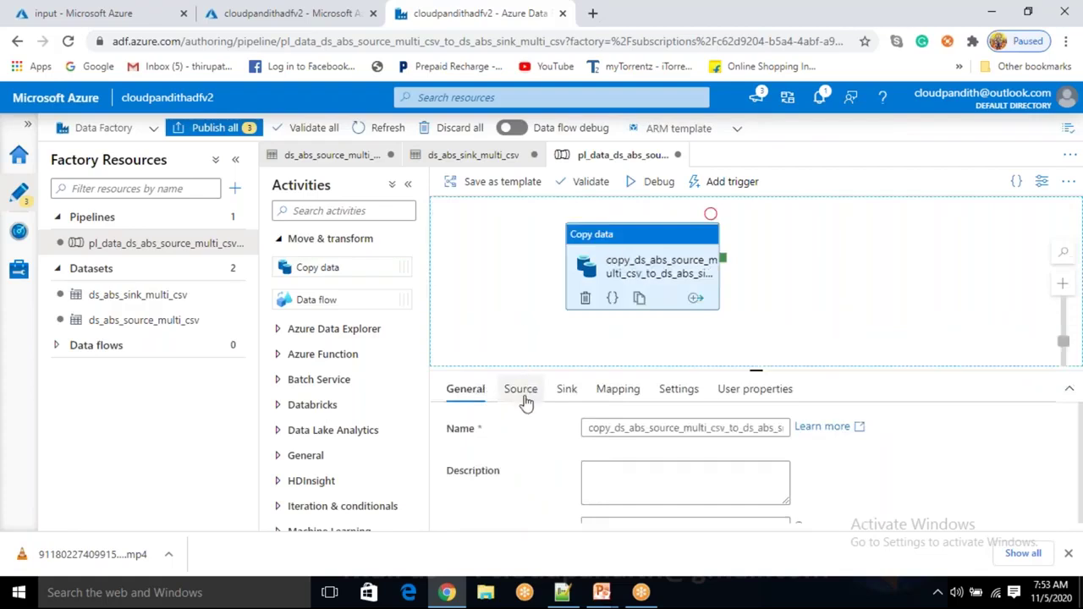
Set the copy activity's source file path type to Wildcard file path and review the wildcard folder and file name fields
click(521, 395)
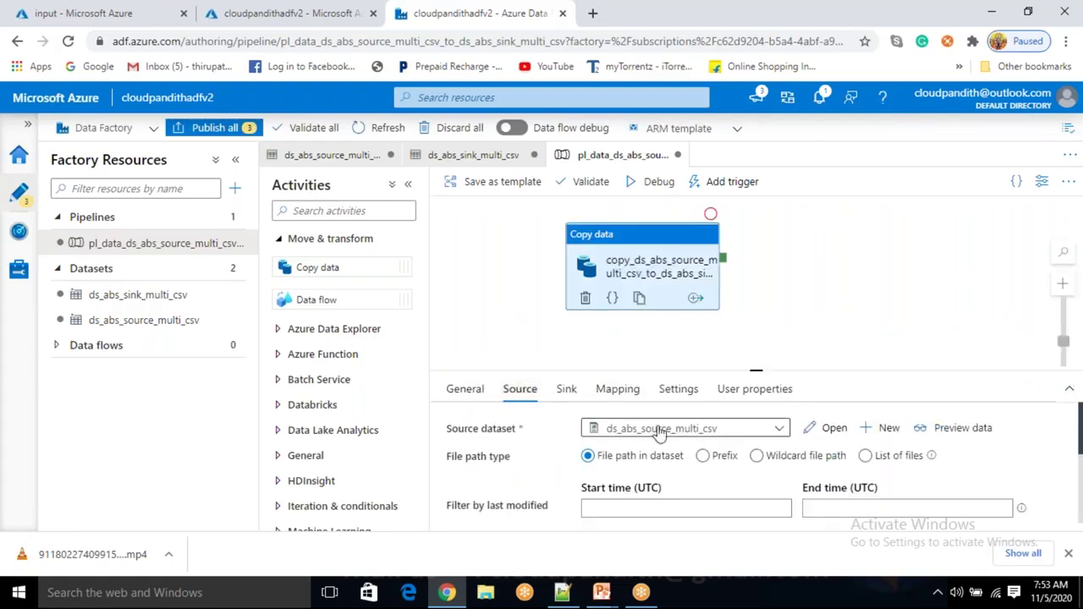
click(565, 396)
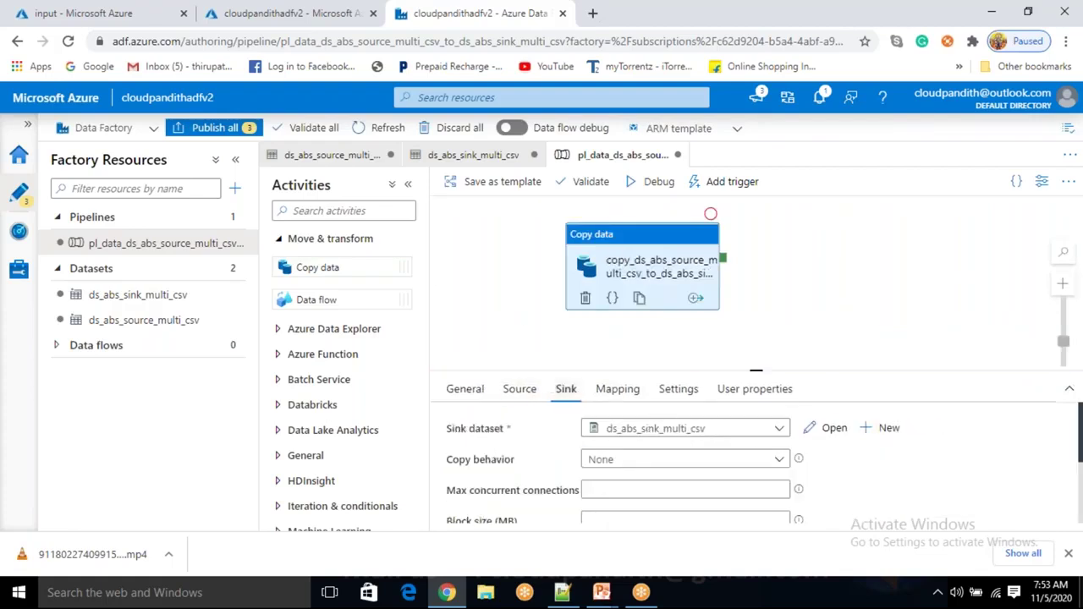
click(525, 392)
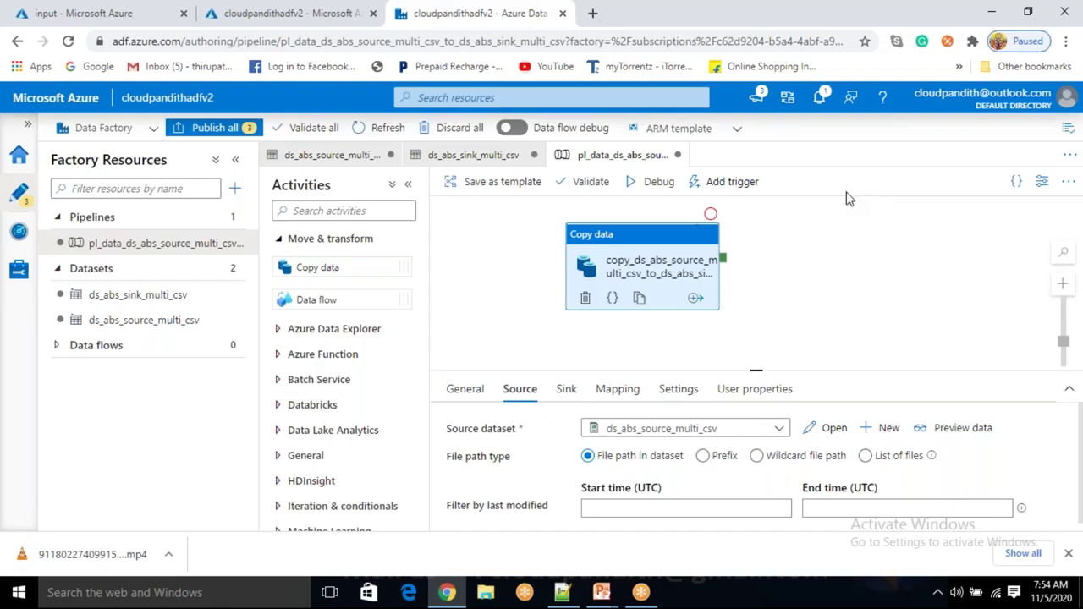
click(756, 456)
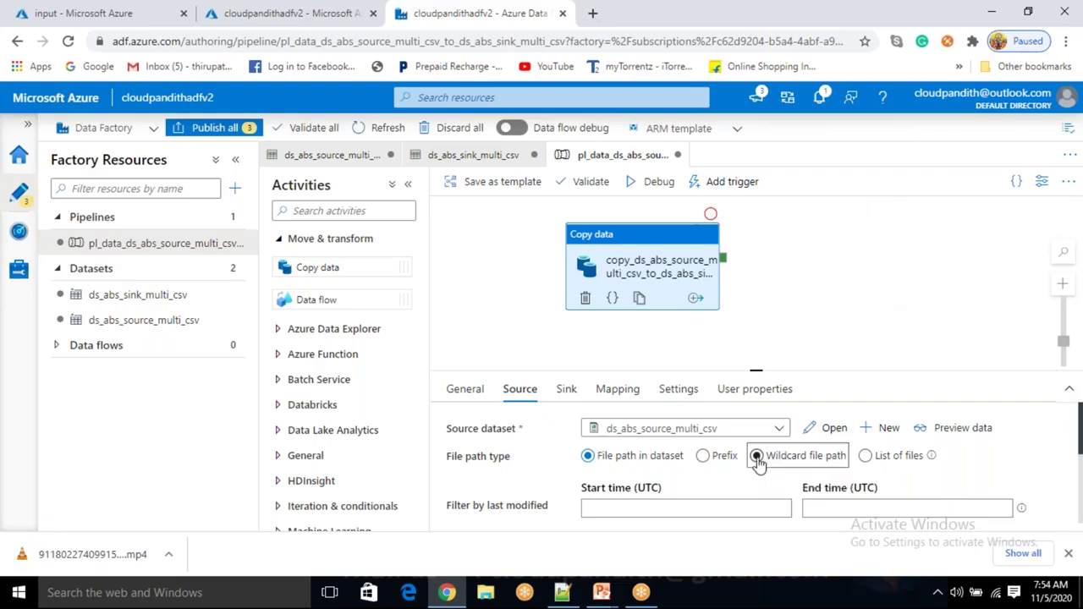
click(758, 459)
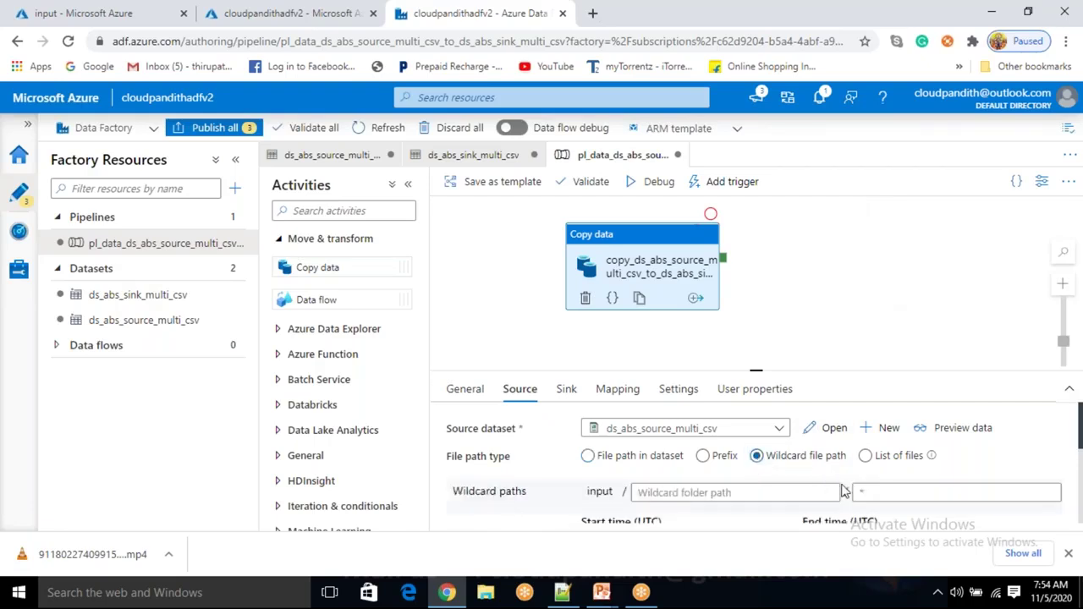
drag(869, 495, 855, 497)
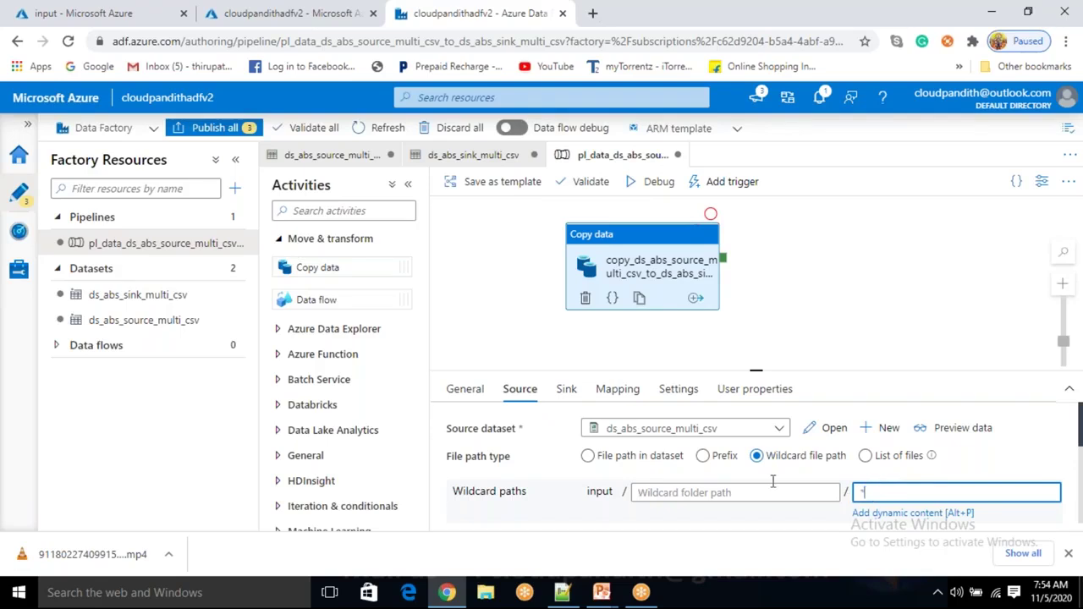
double_click(607, 494)
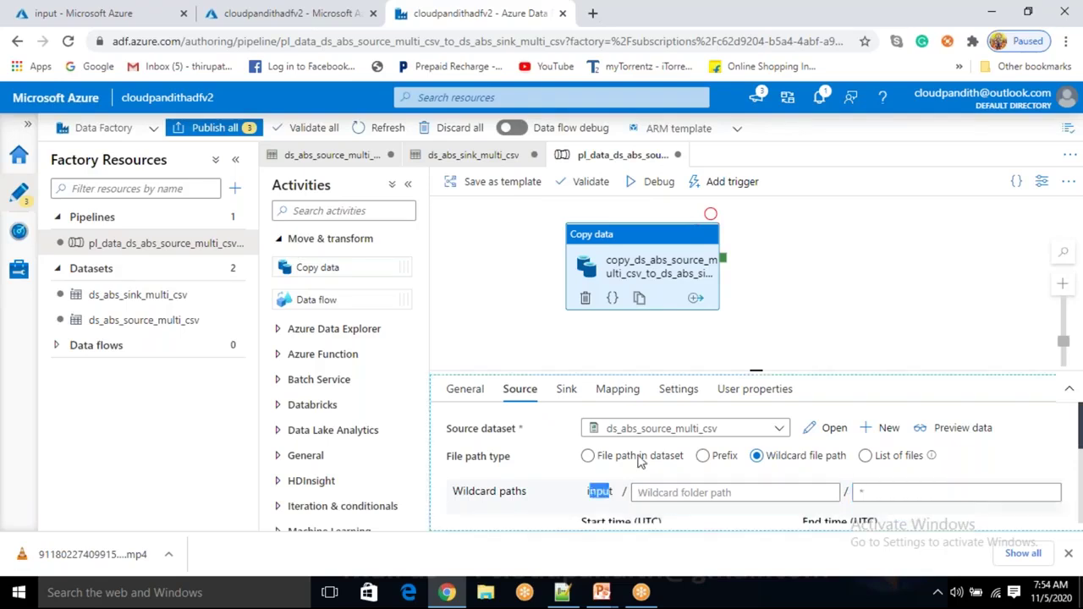
click(919, 278)
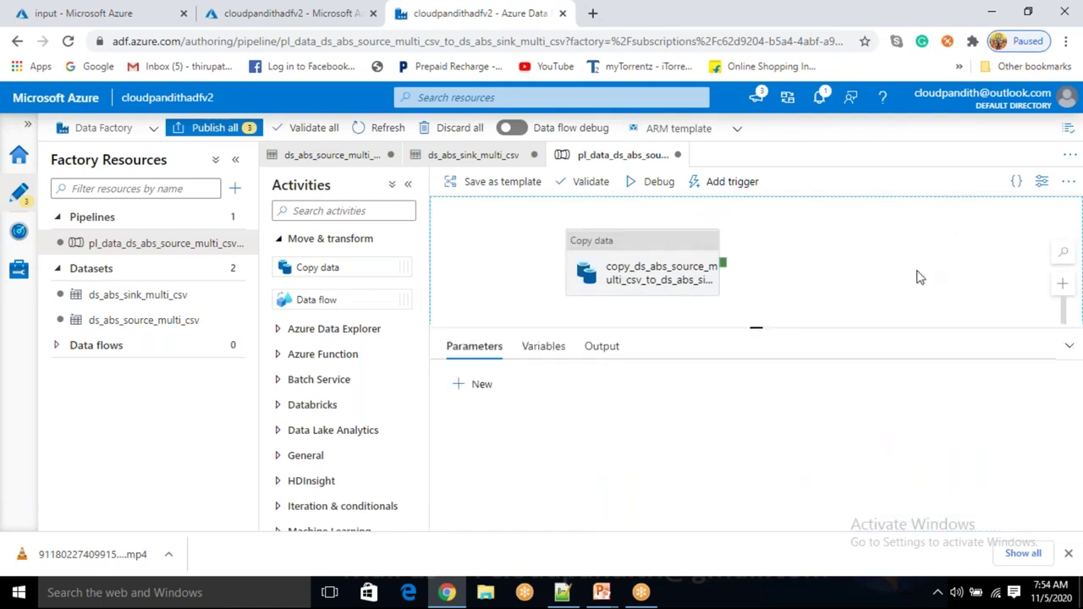
click(701, 282)
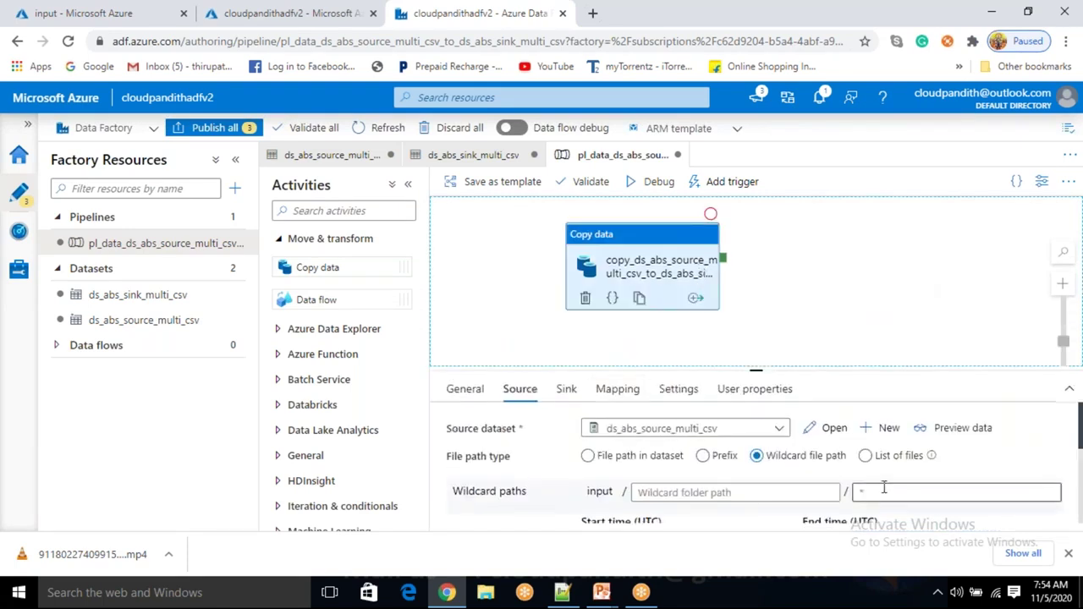
click(881, 489)
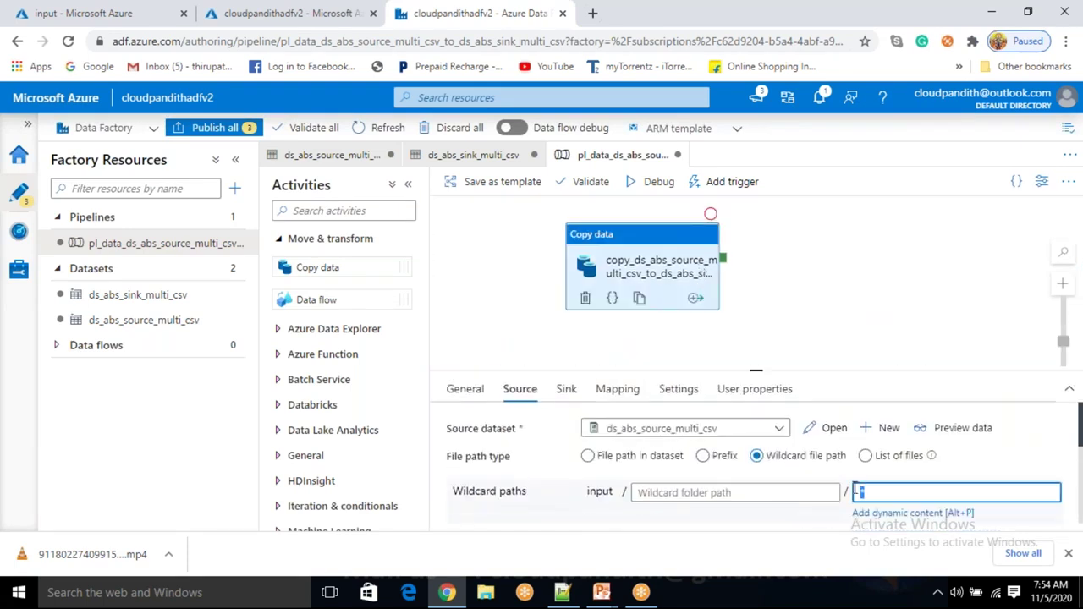
Start a debug run of the pipeline and refresh its output to check the copy activity's status
click(655, 186)
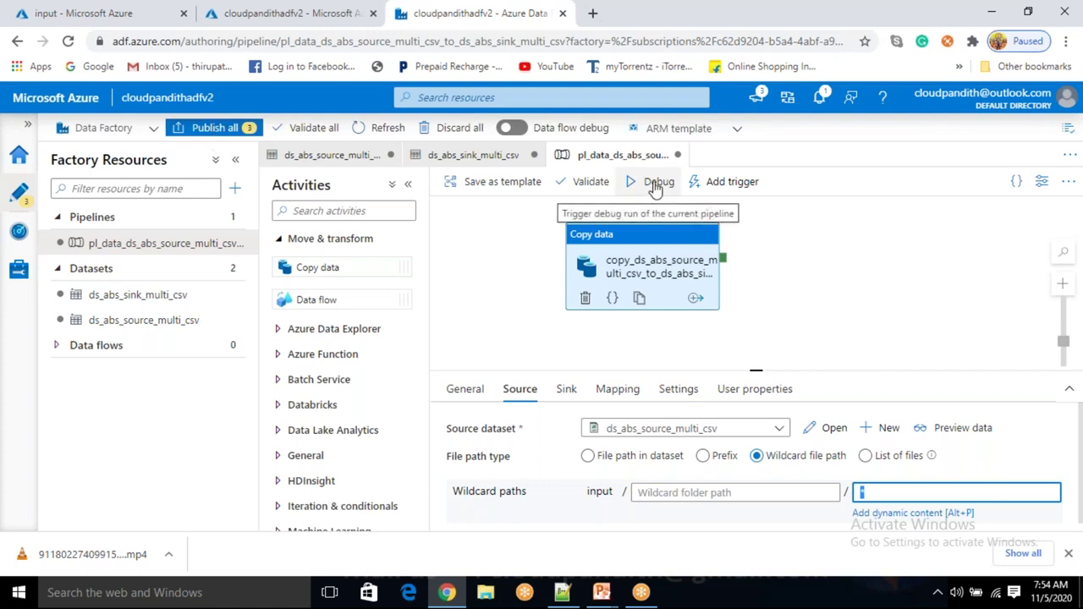
click(654, 186)
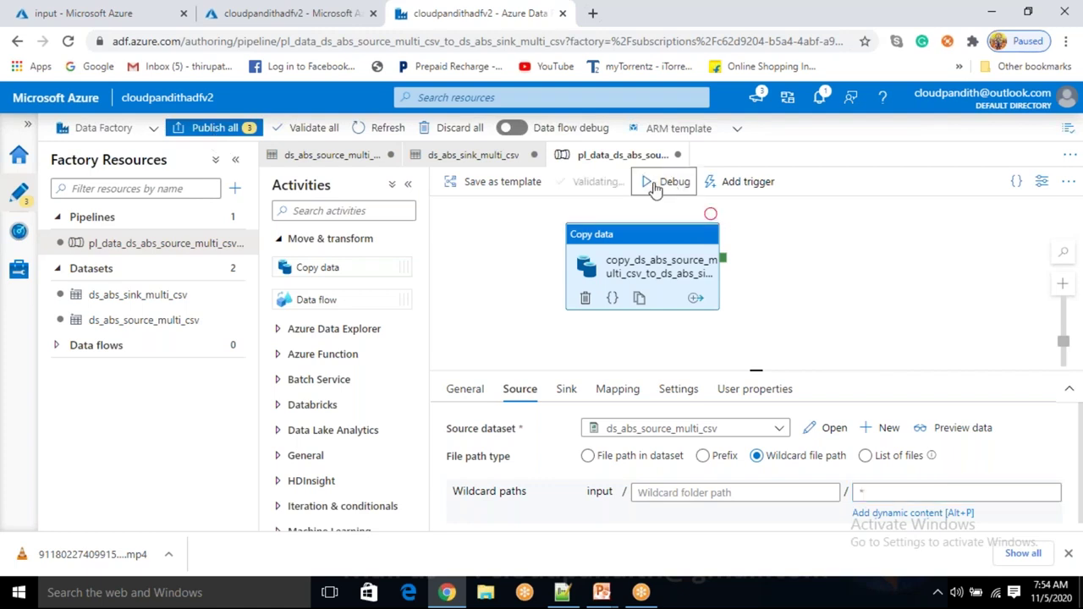
click(860, 300)
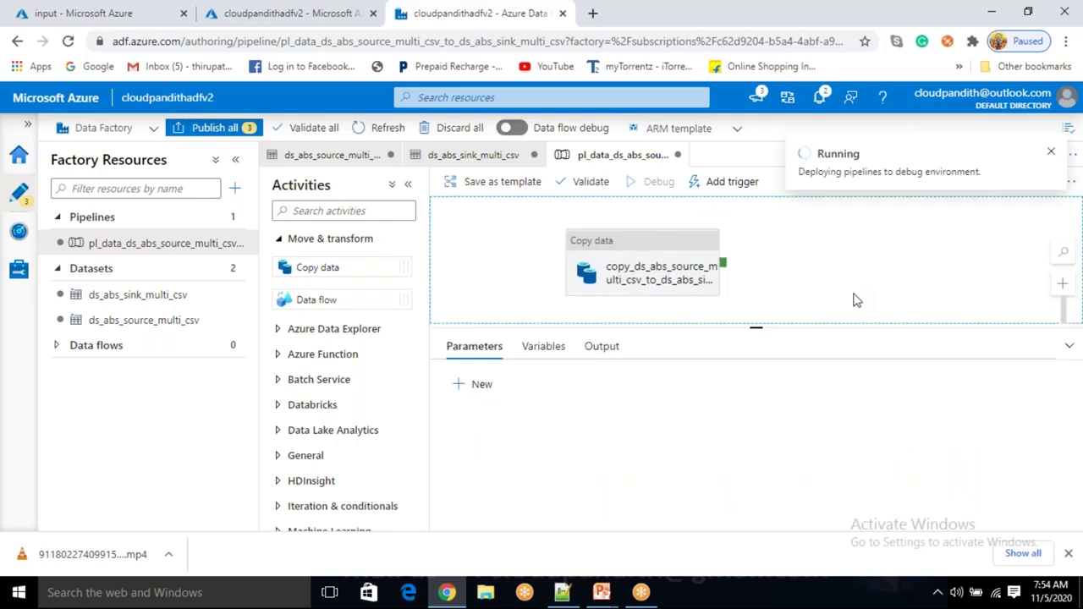
click(763, 386)
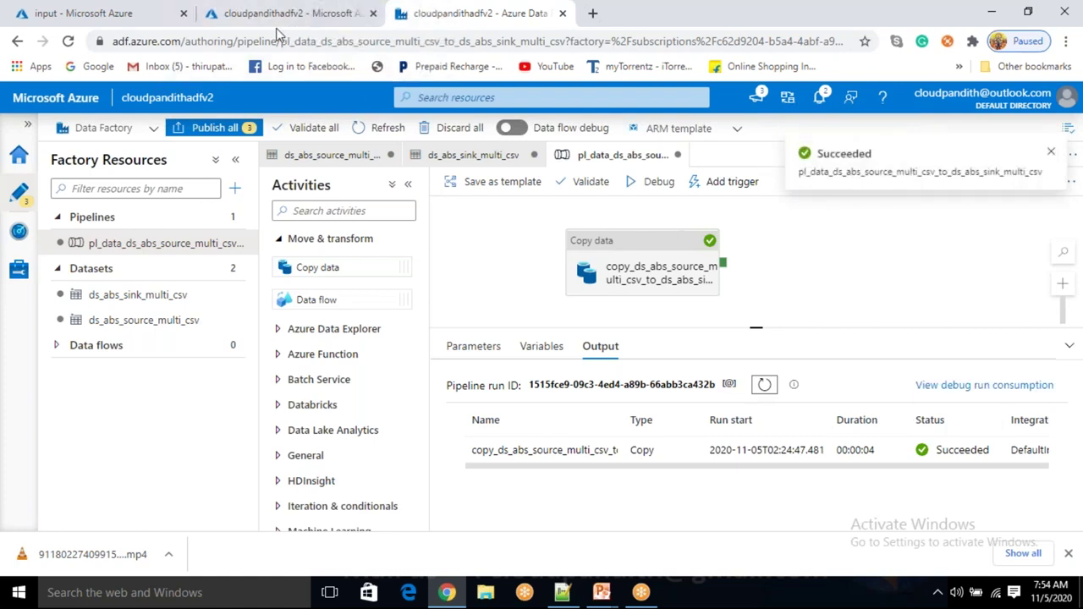
Check the CSV files in the cloudpandithcust output container and compare their sizes with those in the input container
click(127, 19)
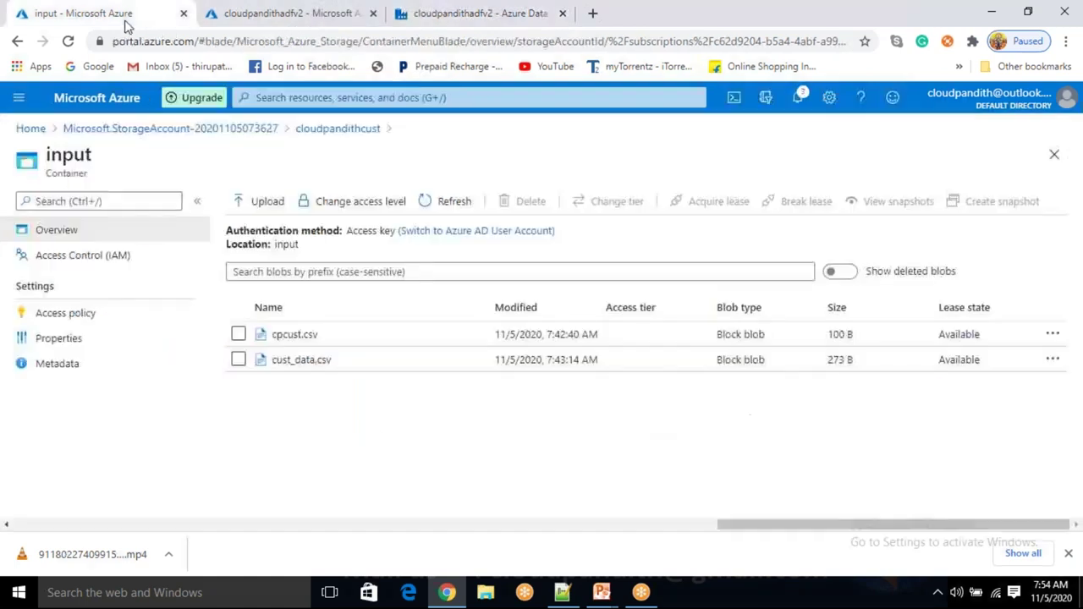
click(346, 128)
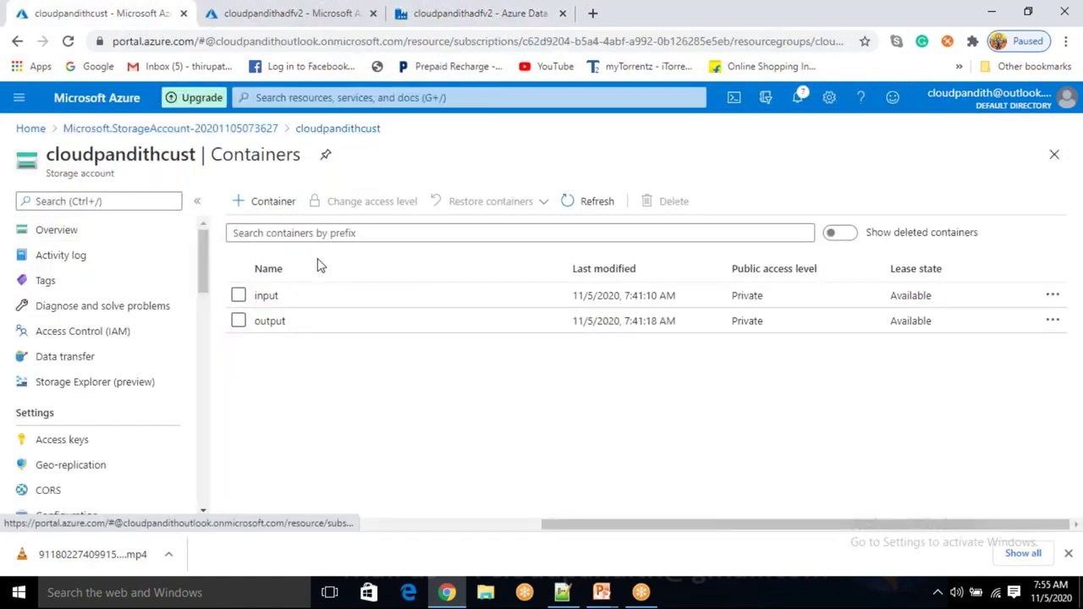
click(282, 320)
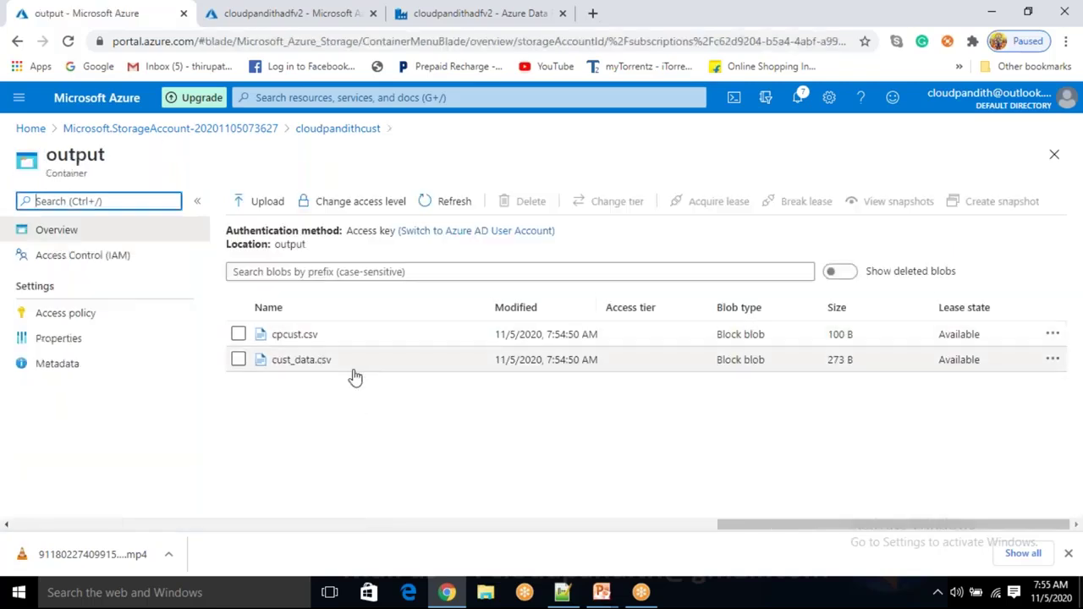
click(832, 360)
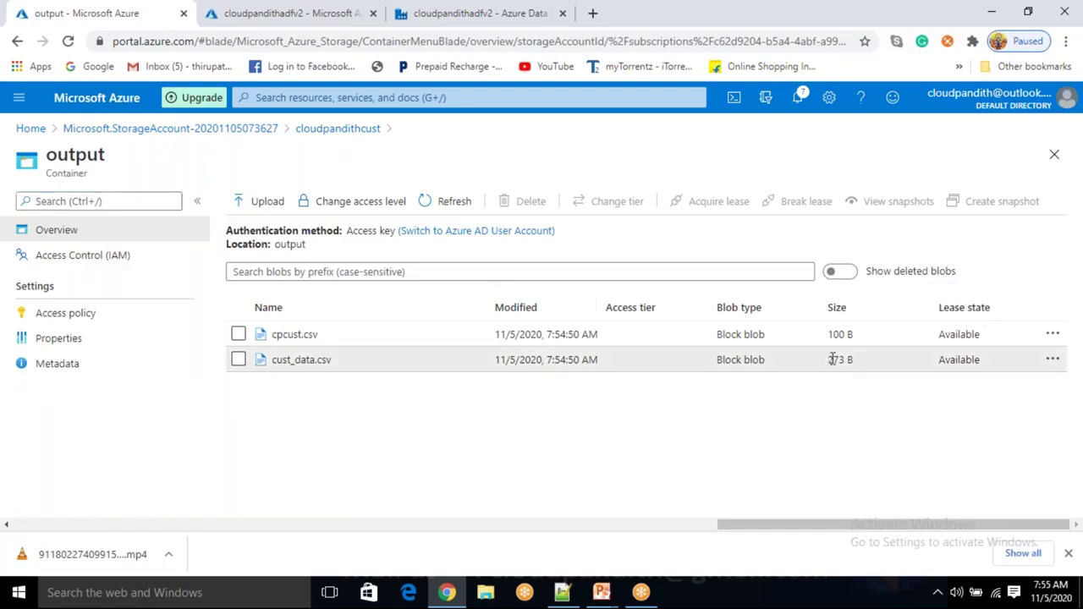
double_click(832, 359)
double_click(834, 334)
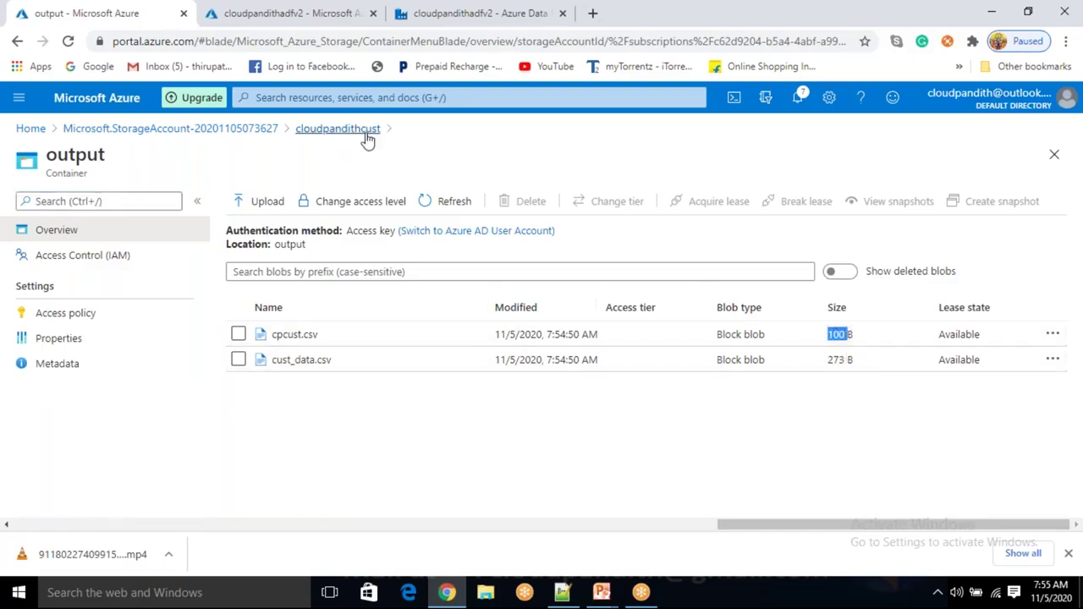
click(338, 129)
click(264, 293)
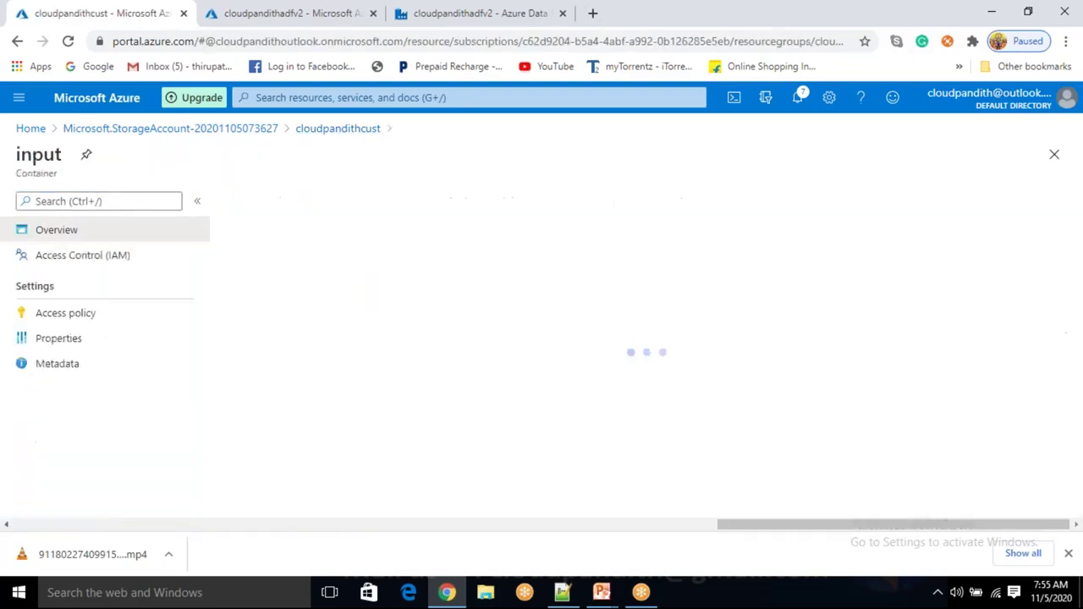
click(831, 335)
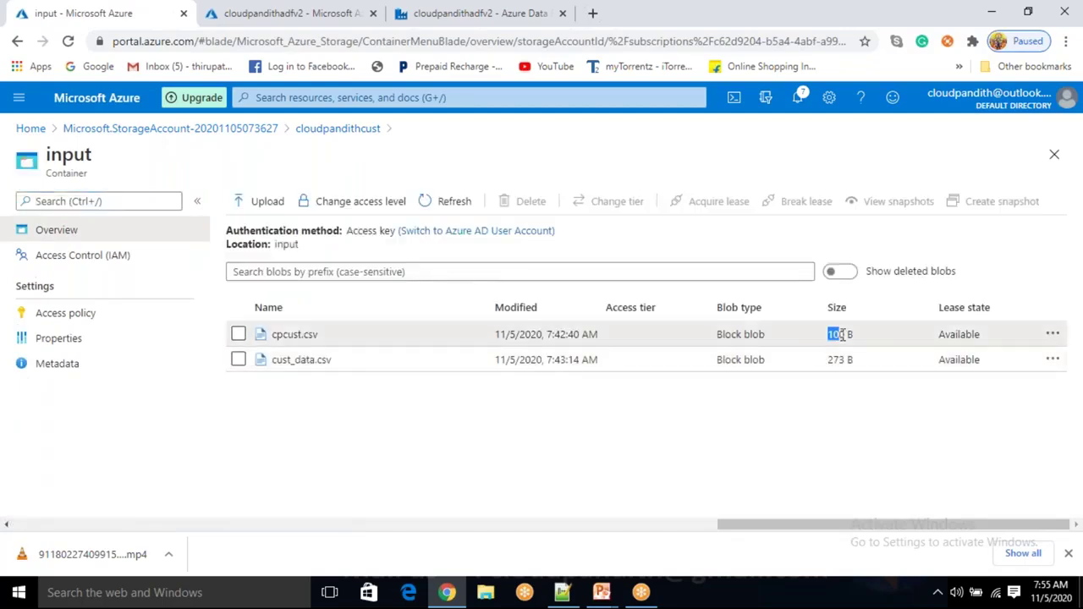
double_click(830, 360)
click(831, 425)
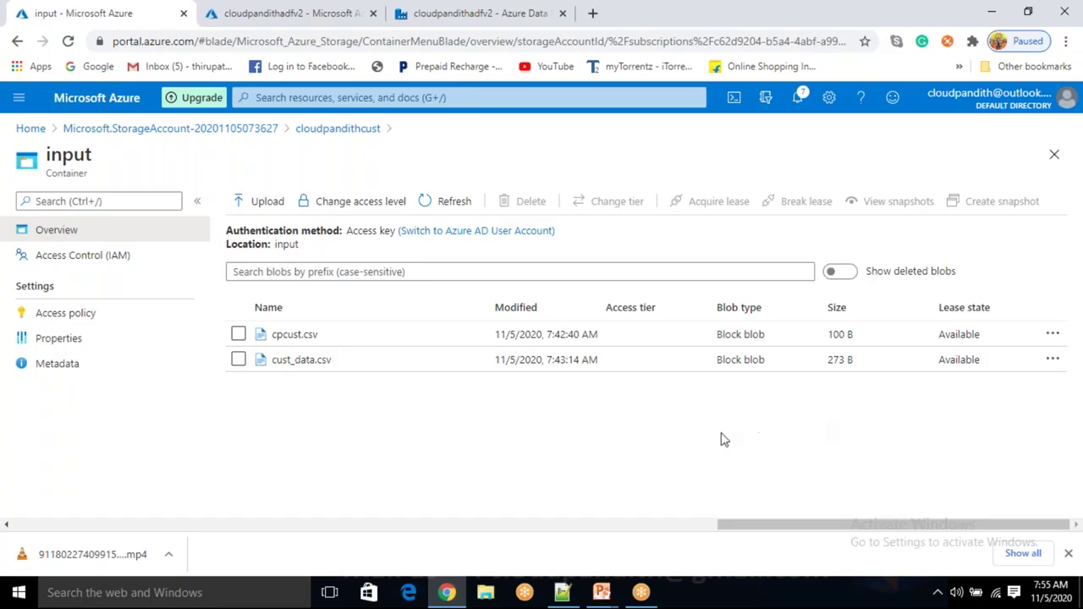
Delete cpcust.csv and cust_data.csv from the output container
click(349, 138)
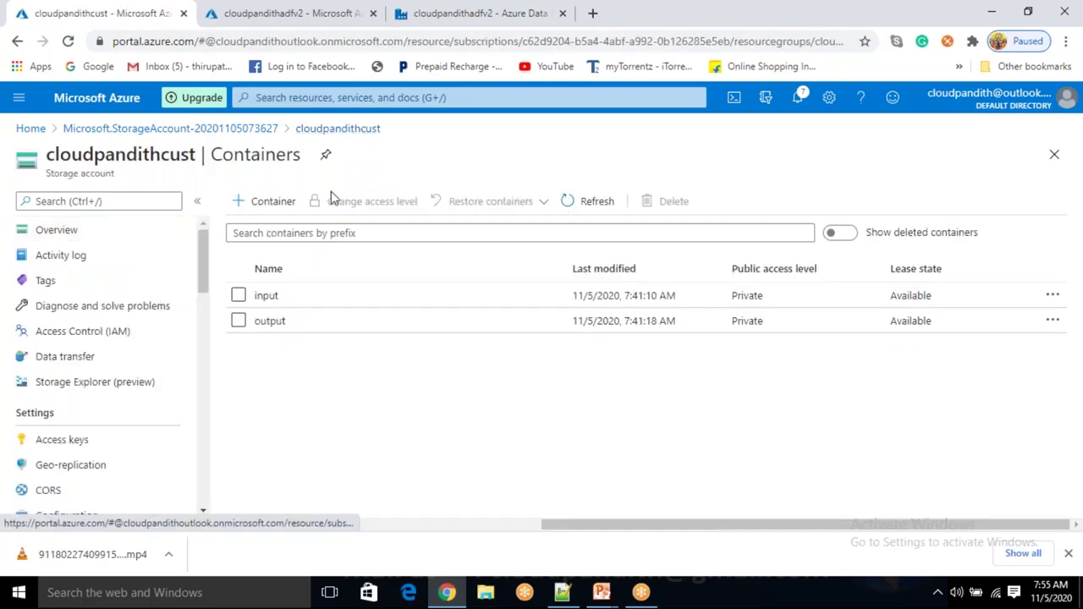
click(271, 323)
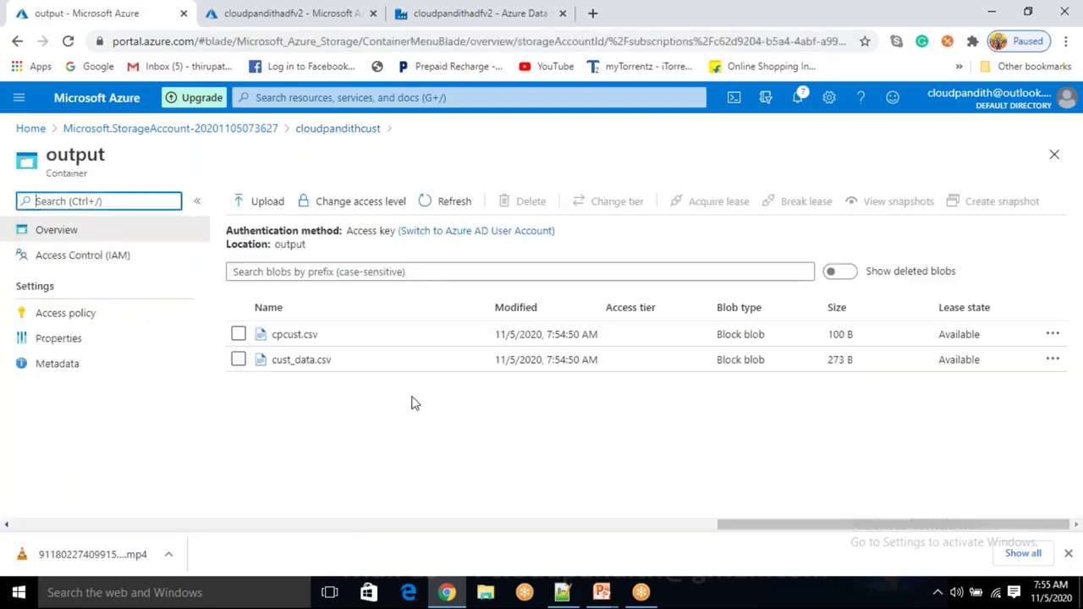
click(239, 334)
click(238, 360)
click(509, 210)
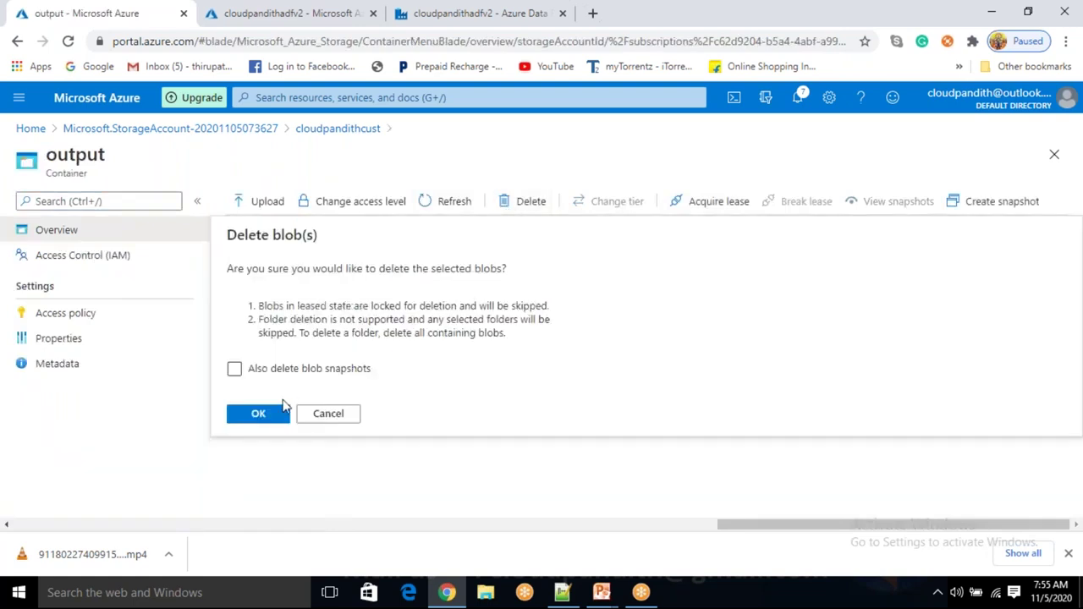
click(265, 414)
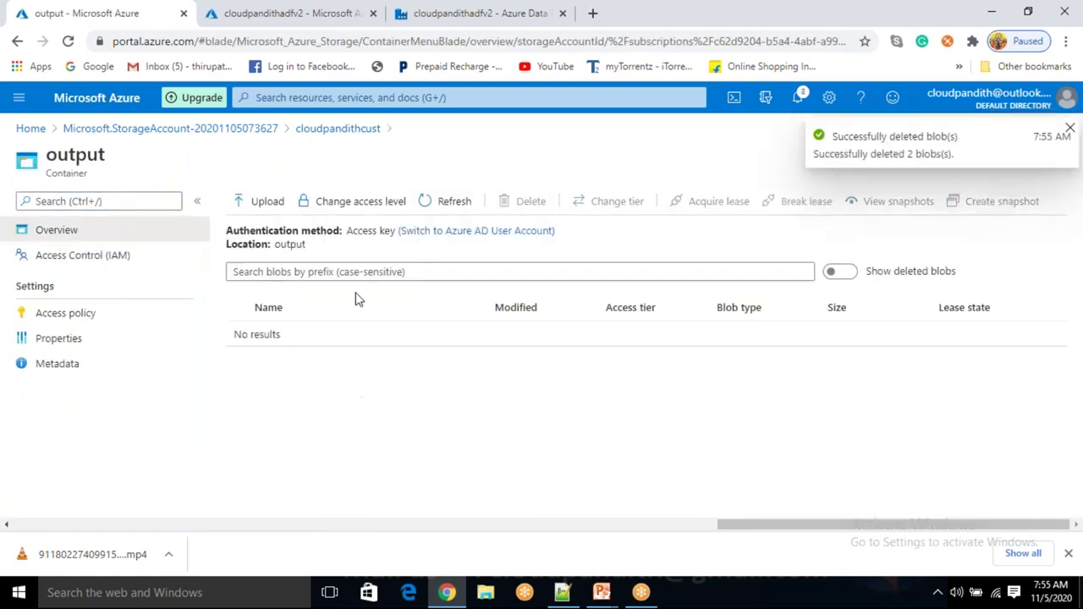
Upload cpjson1 through cpjson5 from the set-json folder in the Desktop's cloudpandith-datasets folder to the input container
click(326, 131)
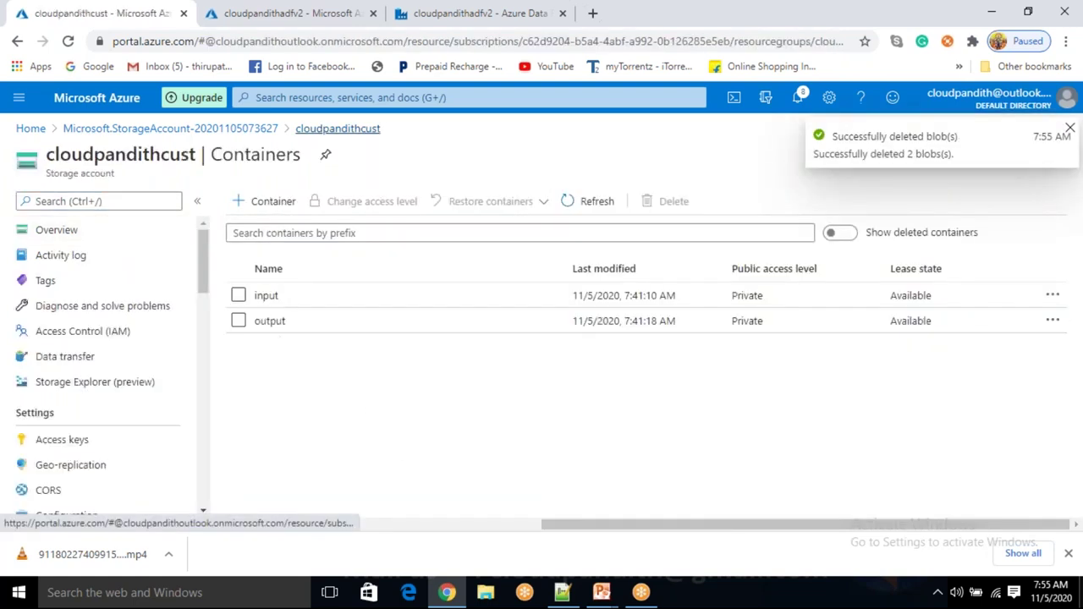
click(268, 296)
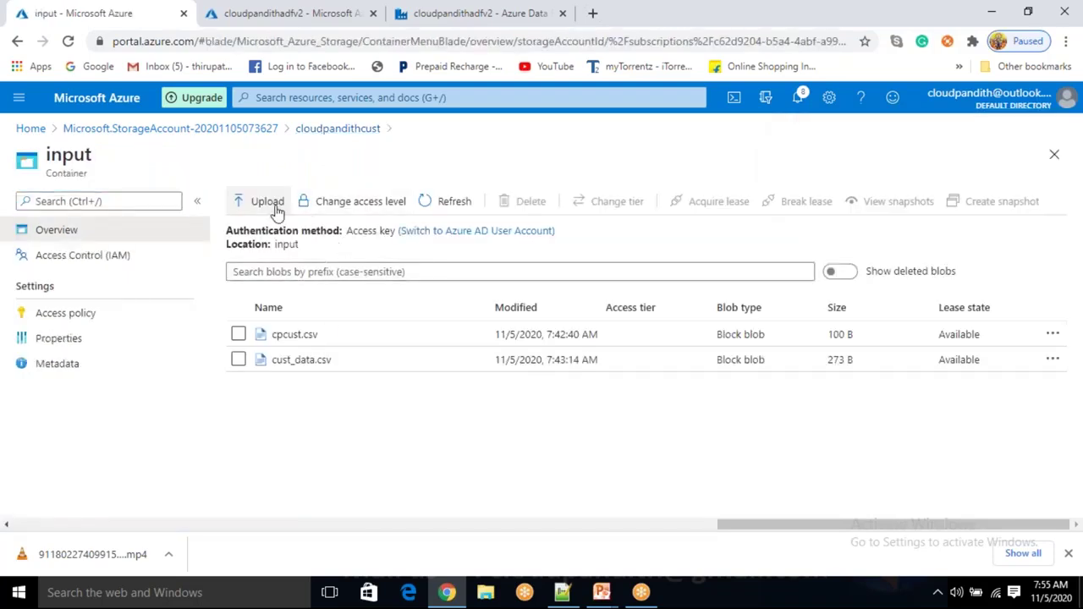
click(271, 206)
click(1057, 200)
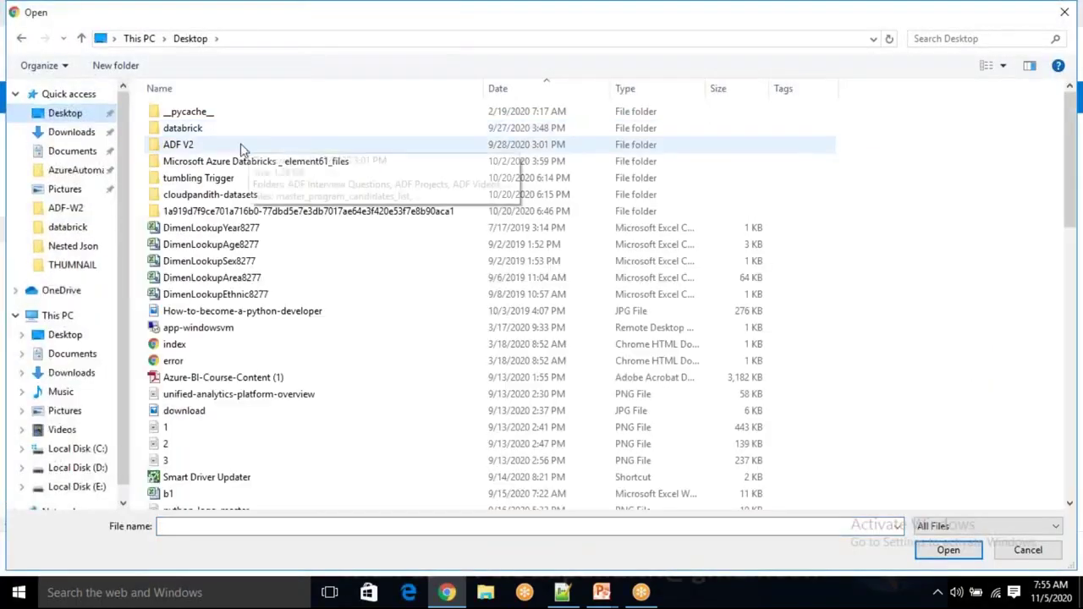
double_click(214, 195)
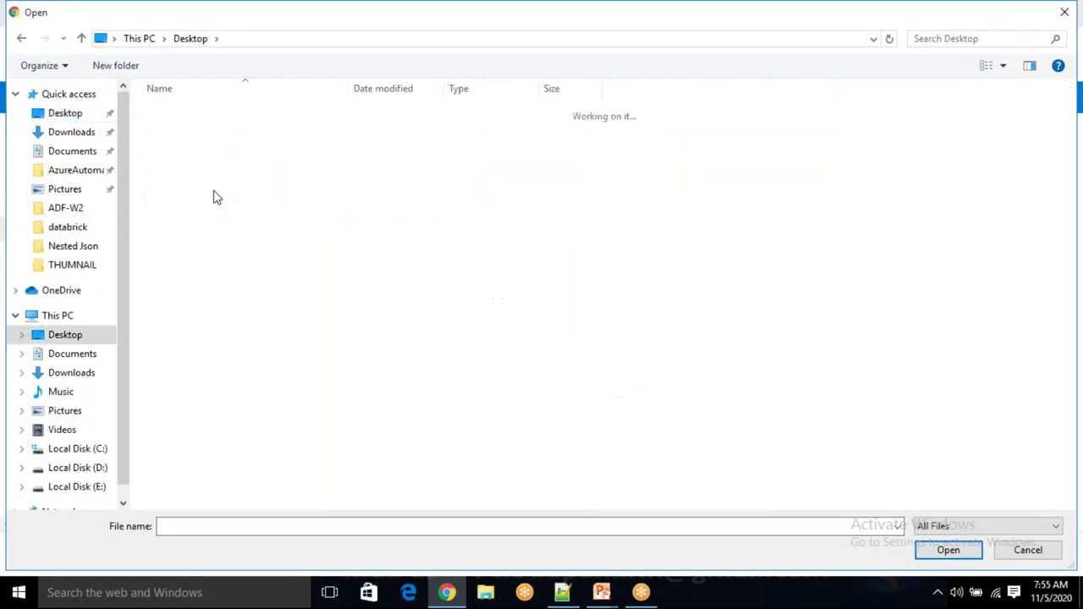
double_click(203, 180)
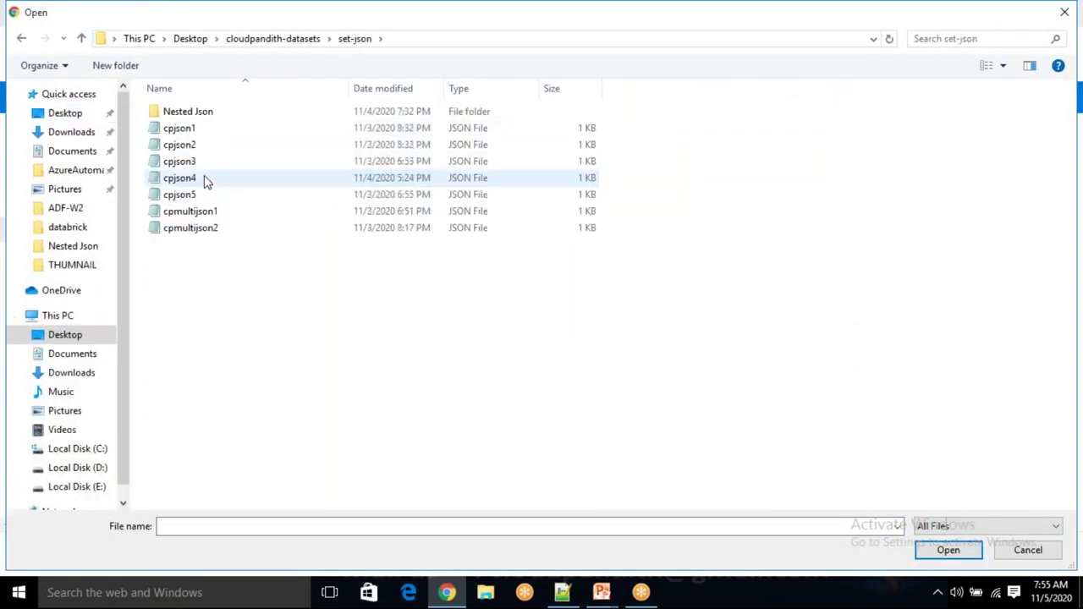
click(201, 131)
ctrl+click(190, 145)
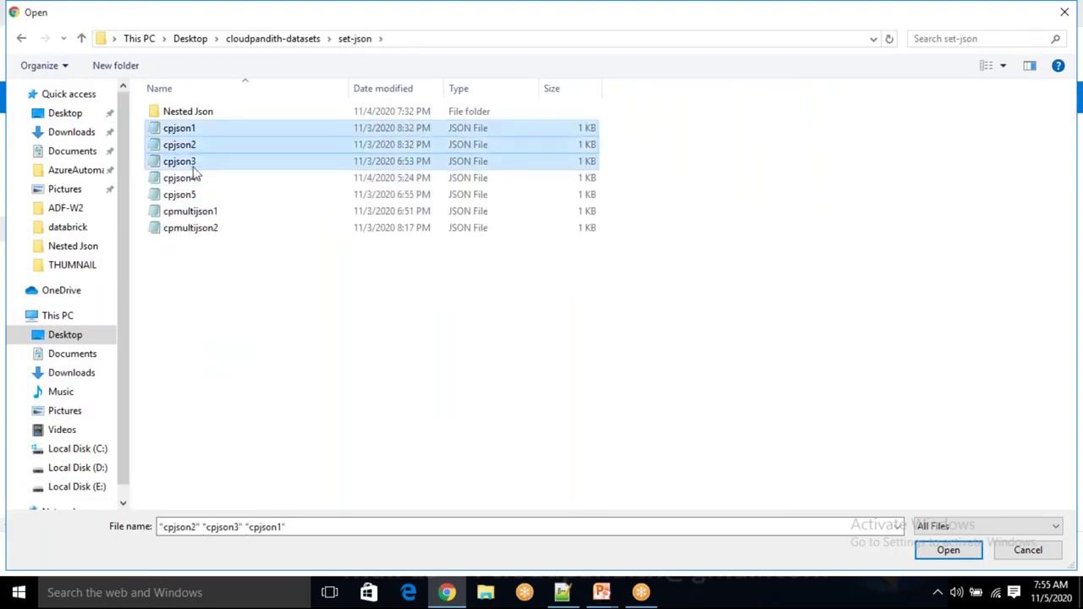
ctrl+click(190, 160)
ctrl+click(193, 178)
ctrl+click(203, 194)
click(939, 553)
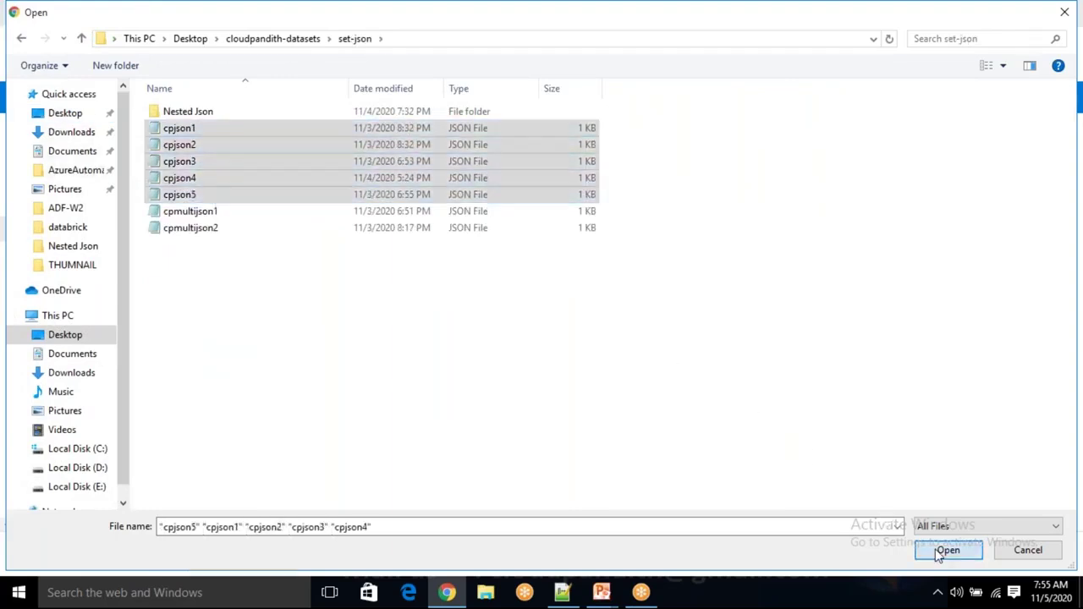
click(829, 315)
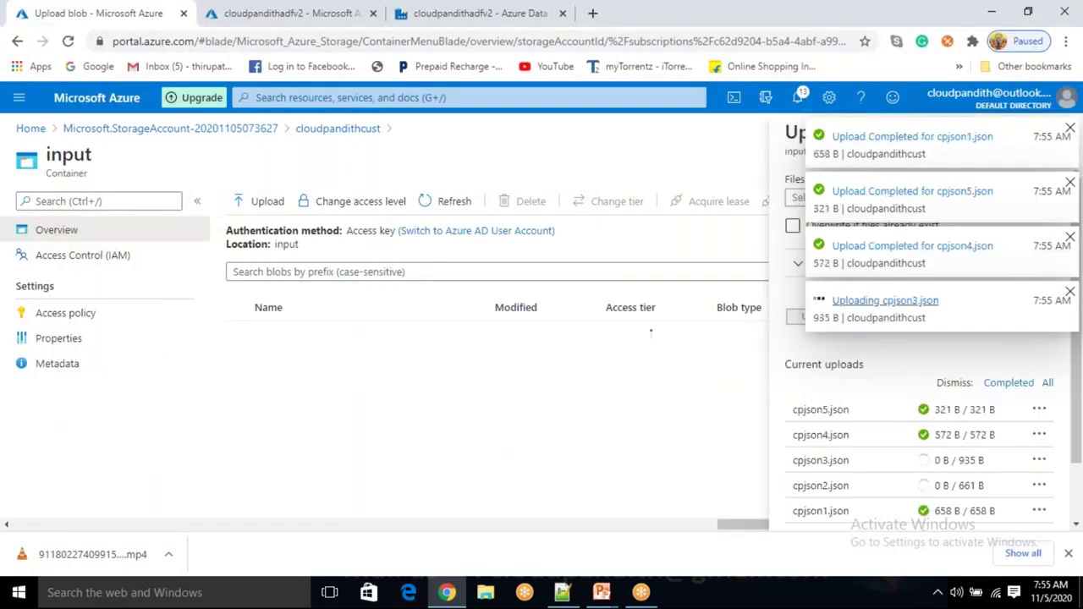
click(1070, 130)
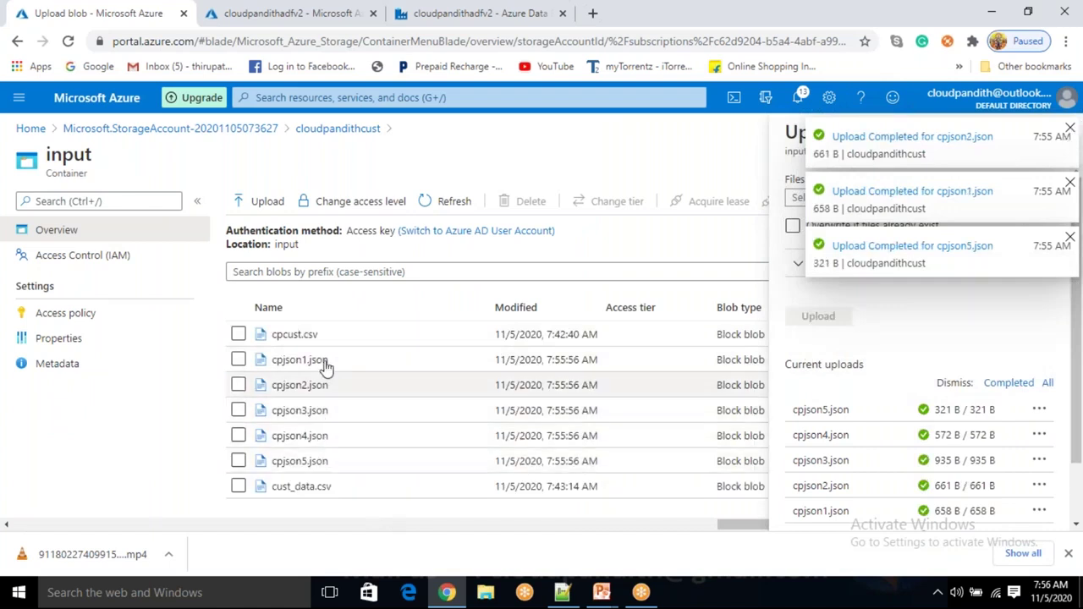
Dismiss the upload notifications and review the CSV and JSON files listed in the input container
click(1071, 130)
click(1071, 130)
click(1071, 130)
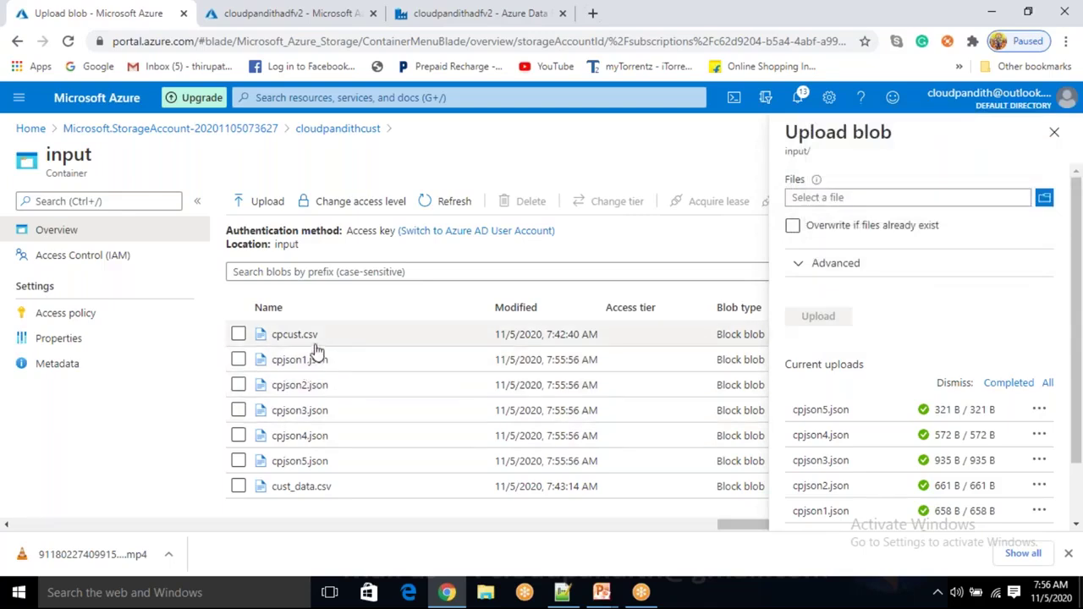
drag(308, 413, 321, 383)
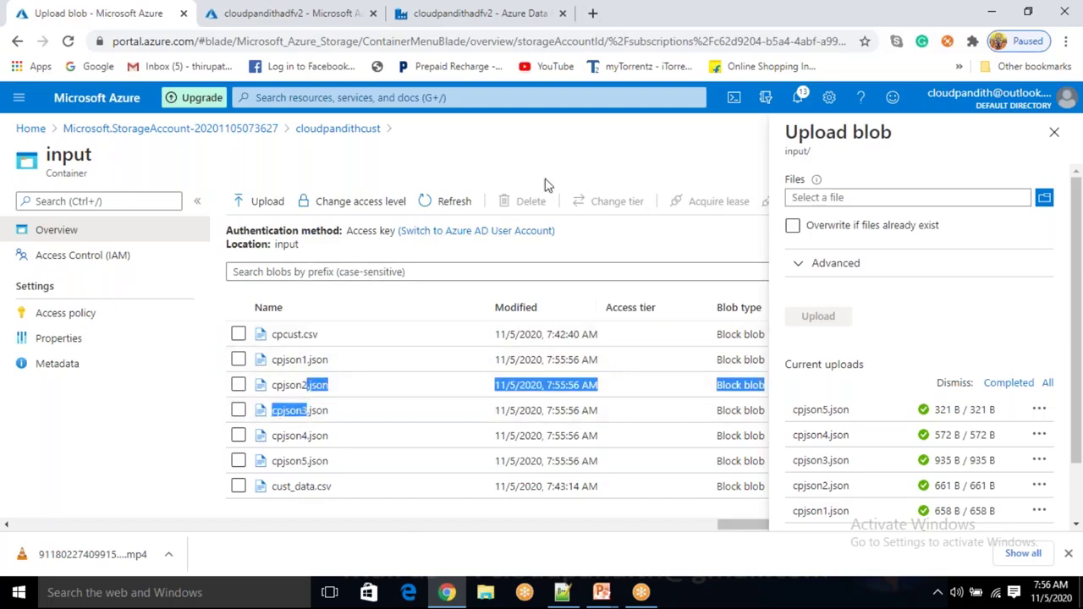
In the Data Factory pipeline, set the copy activity's source wildcard file name to *.csv and debug the pipeline, refreshing its run status
click(474, 15)
click(630, 266)
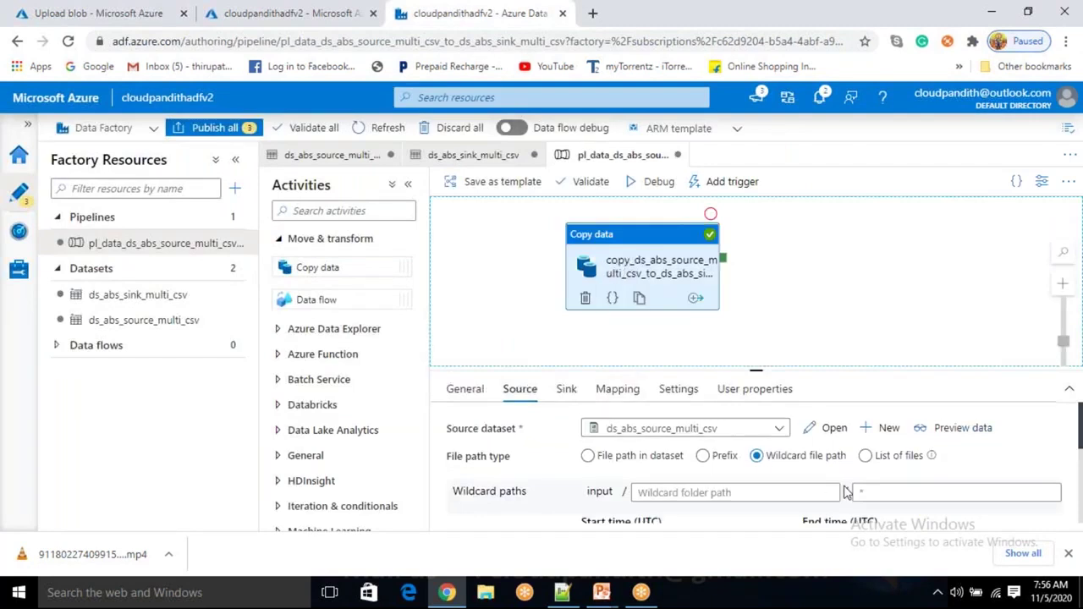
click(869, 492)
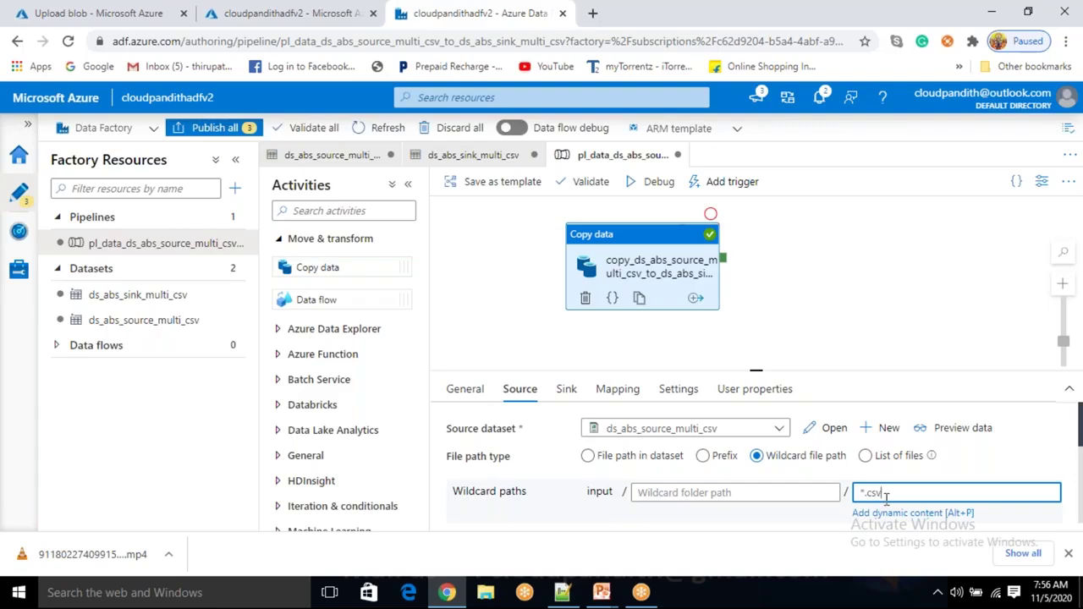
click(659, 185)
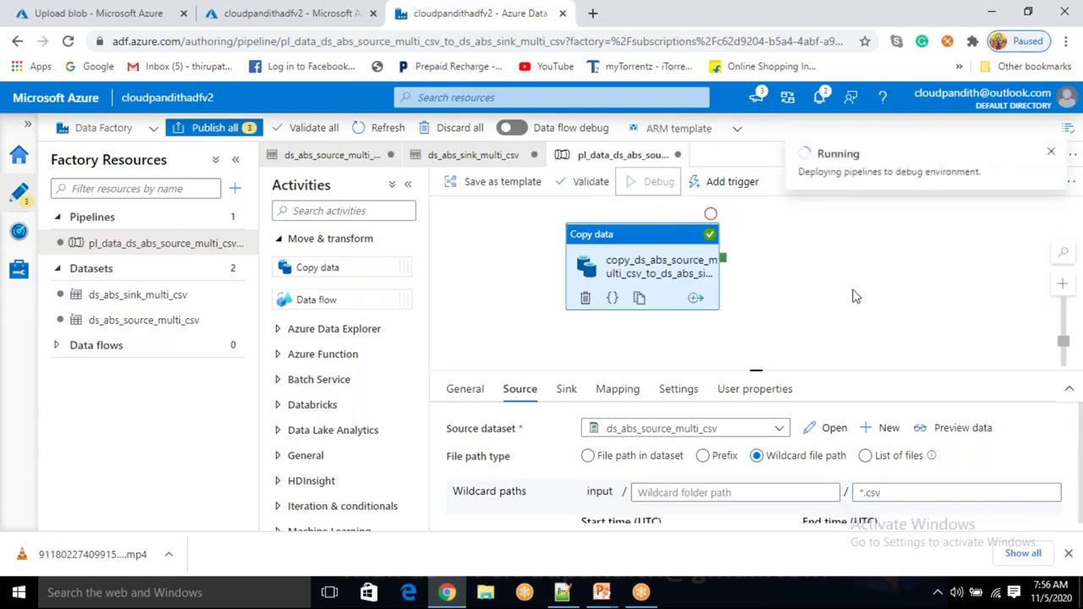
click(761, 386)
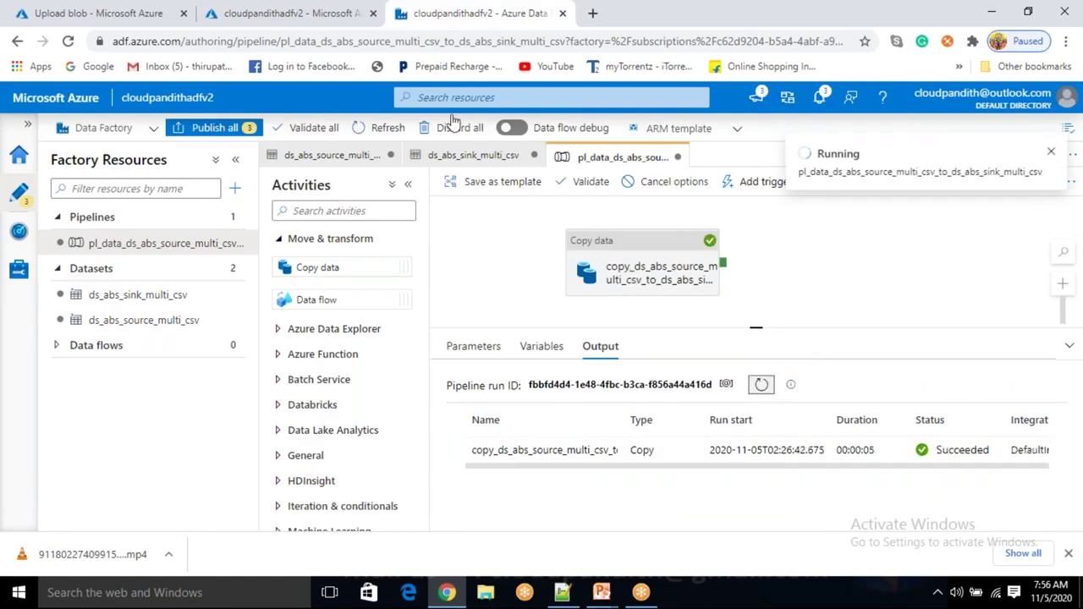
Return to the storage account, close the blob upload form, and open the cloudpandithcust output container to check the copied files
click(275, 13)
click(177, 8)
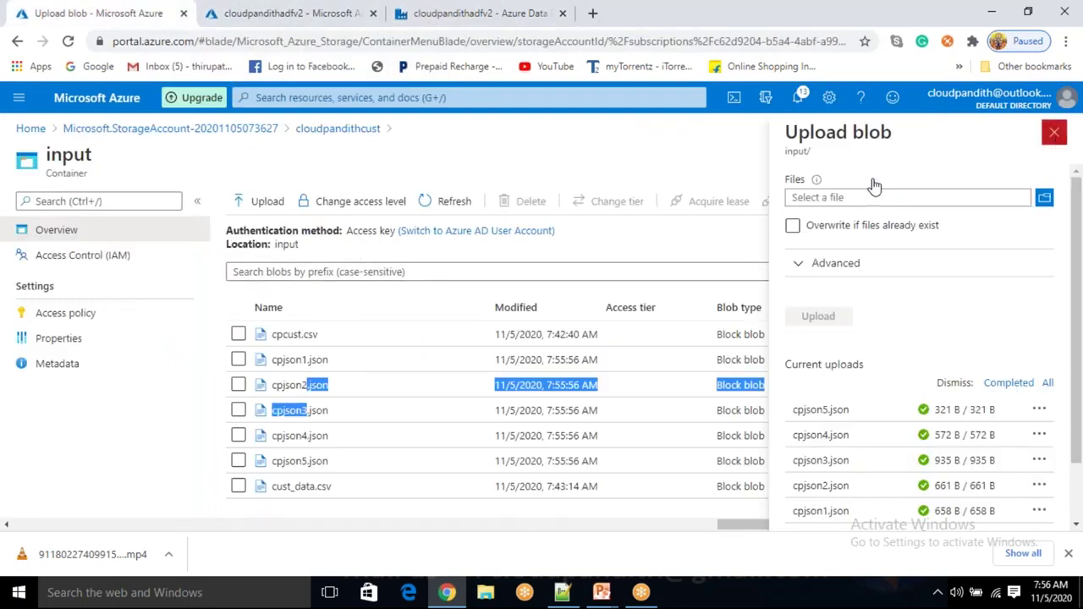
click(1053, 137)
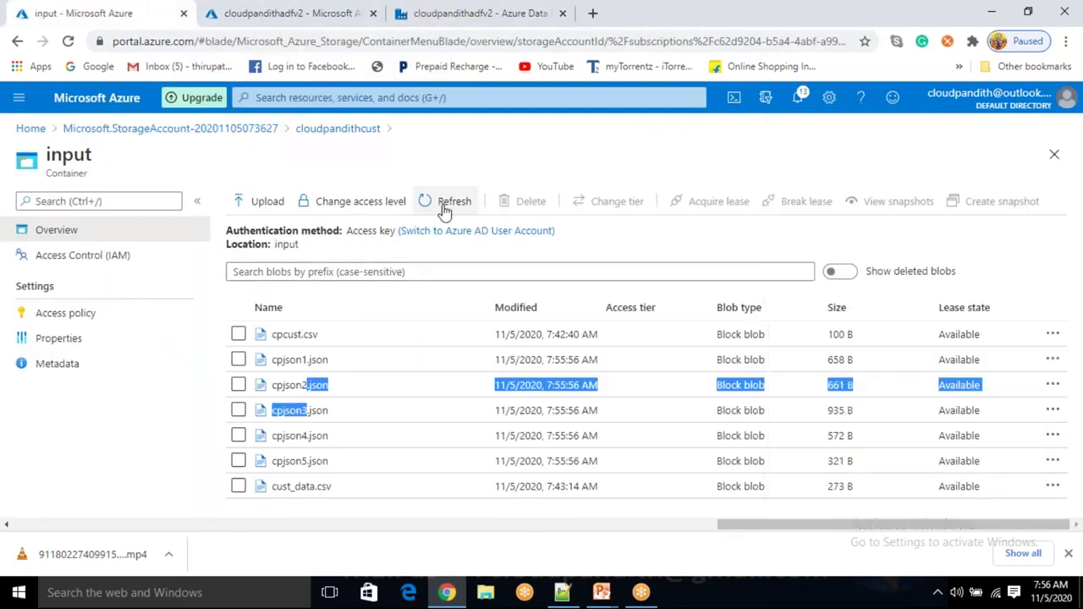
click(317, 132)
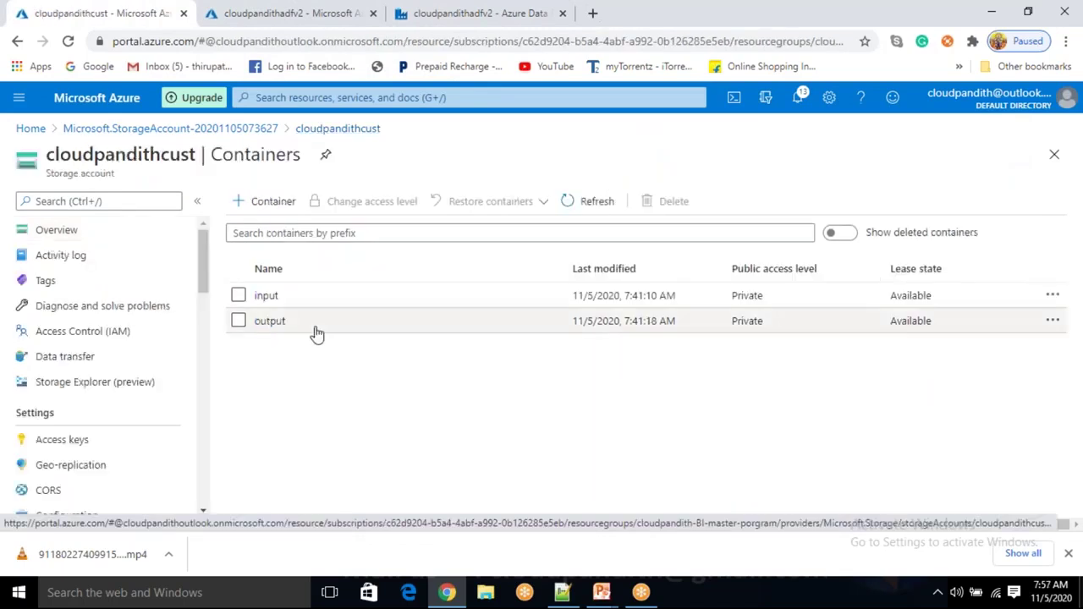
click(279, 327)
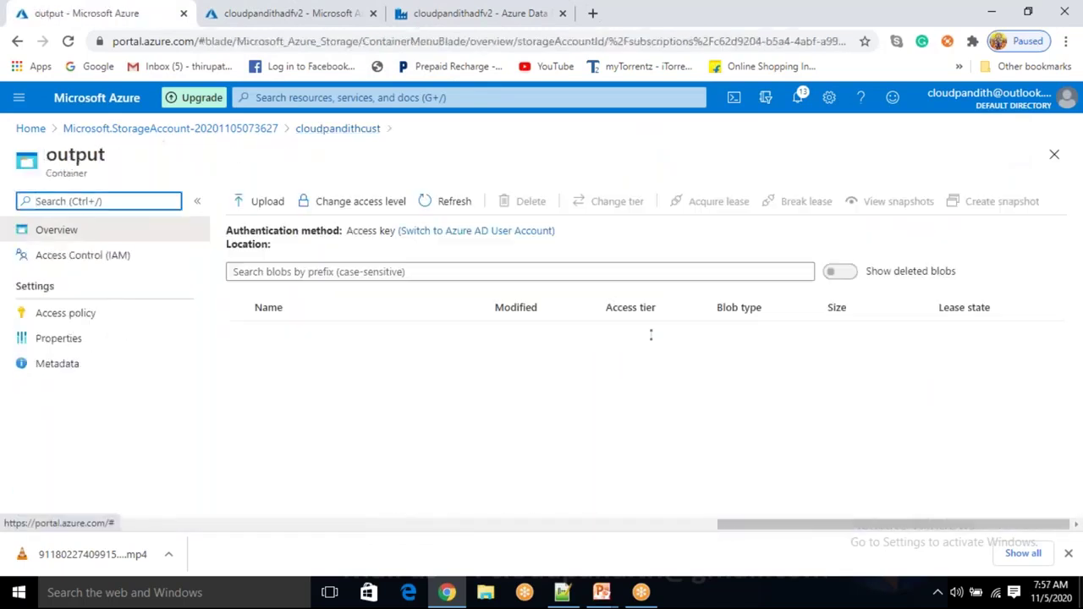